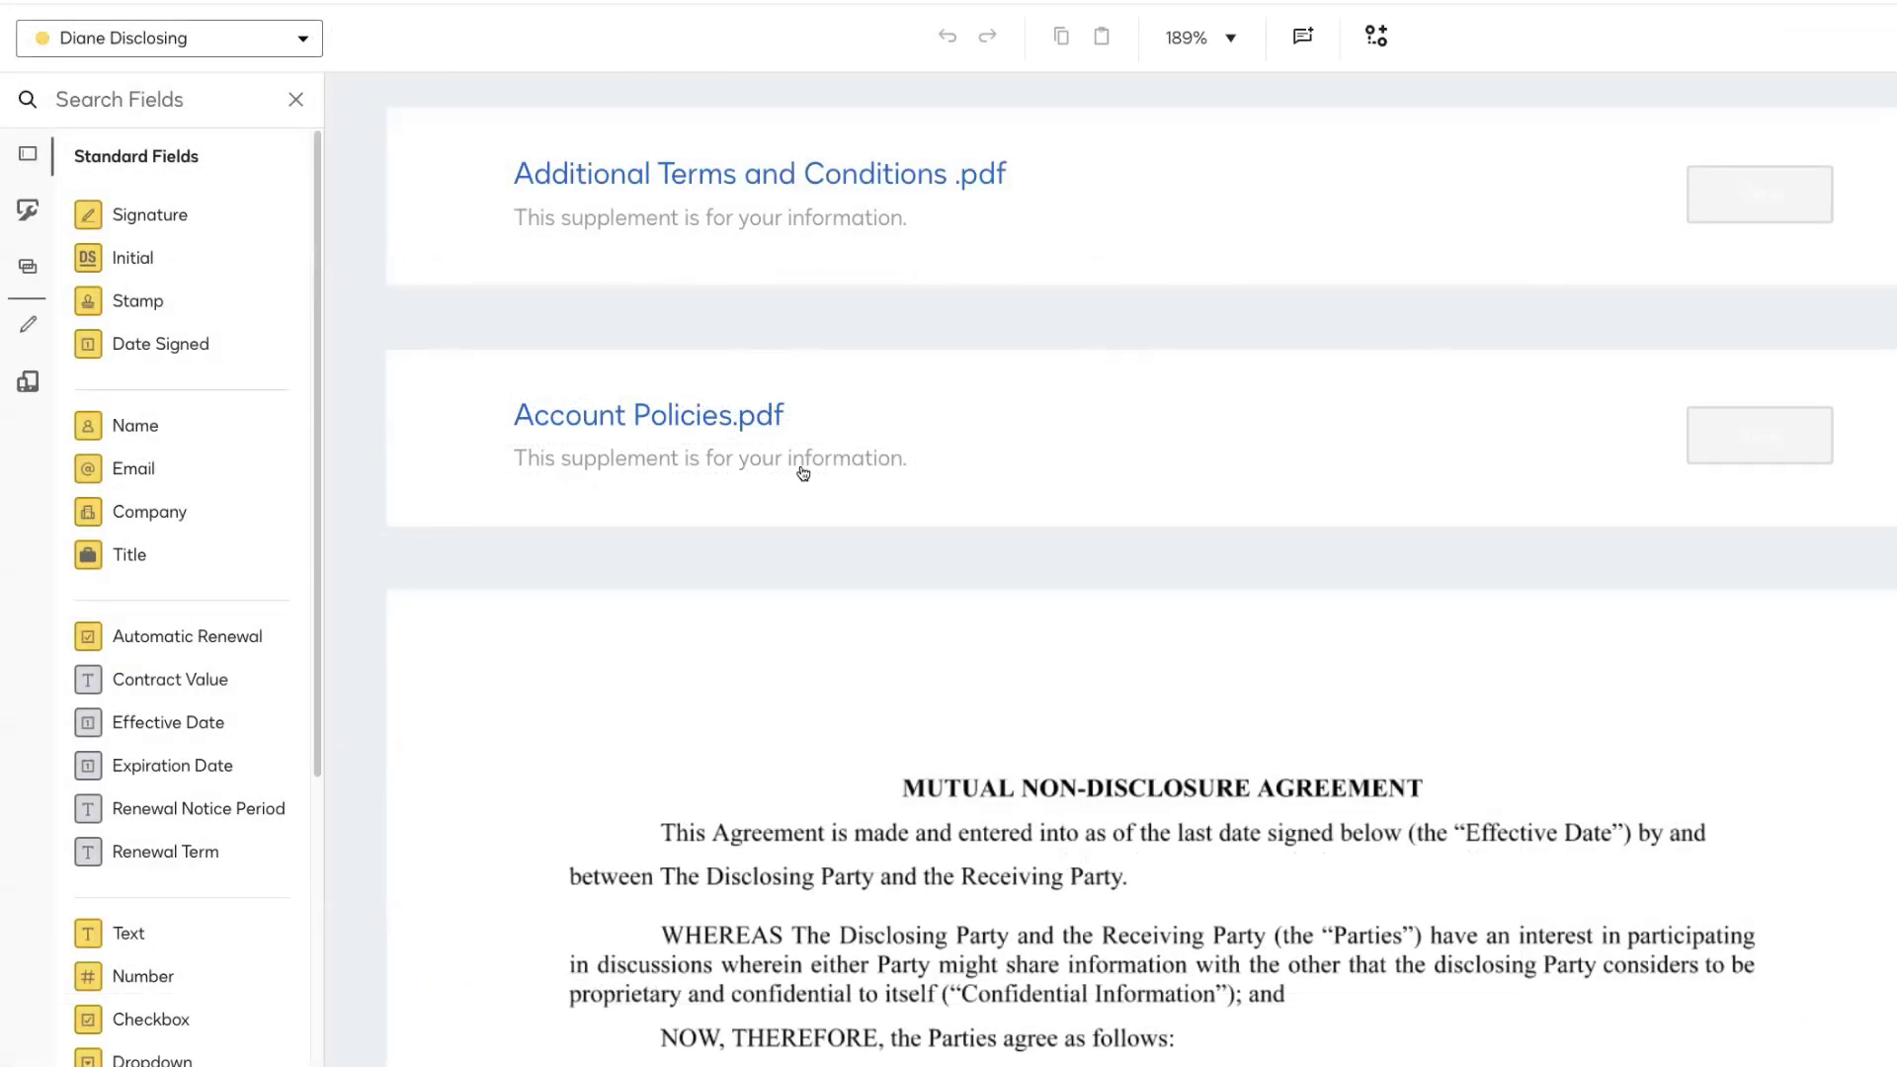
Cancel a stray signature field and upload Account Policies.pdf from the computer
{"action": "left_click", "coordinate": [252, 215]}
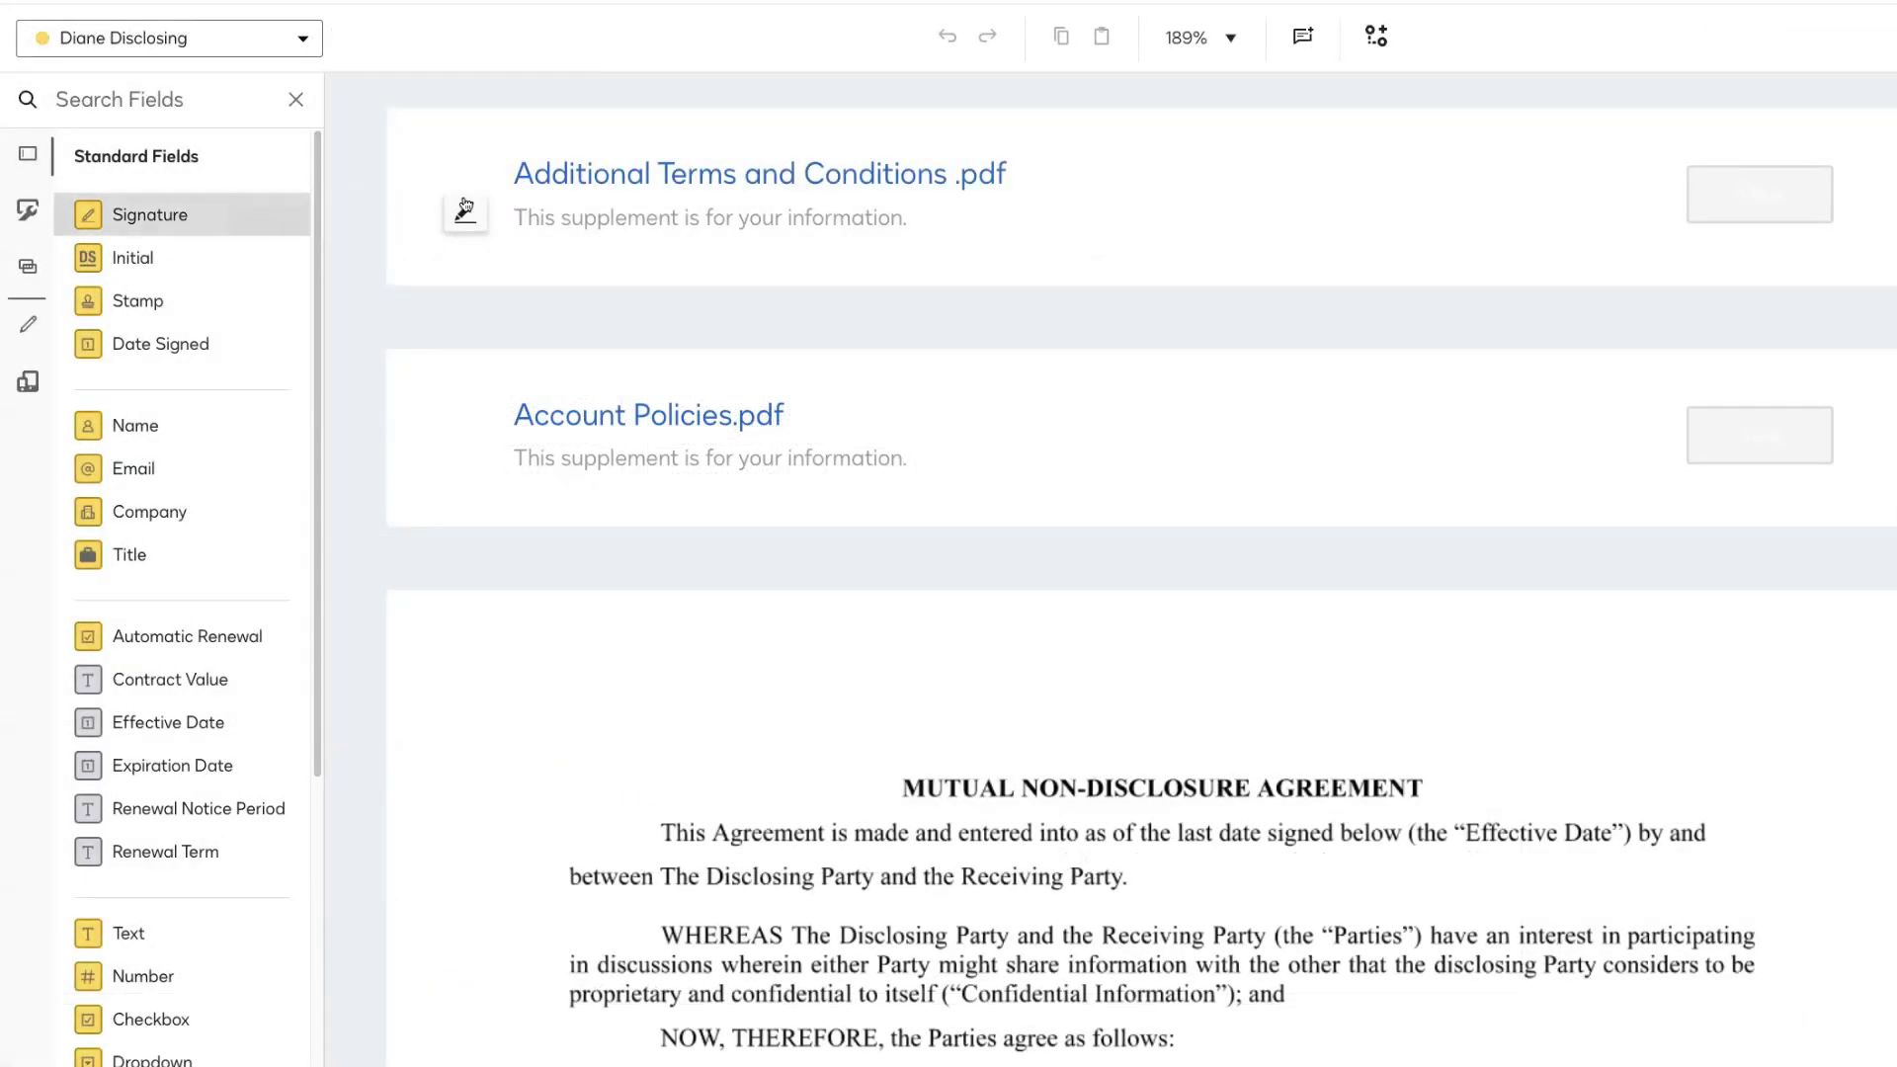
{"action": "key", "text": "Escape"}
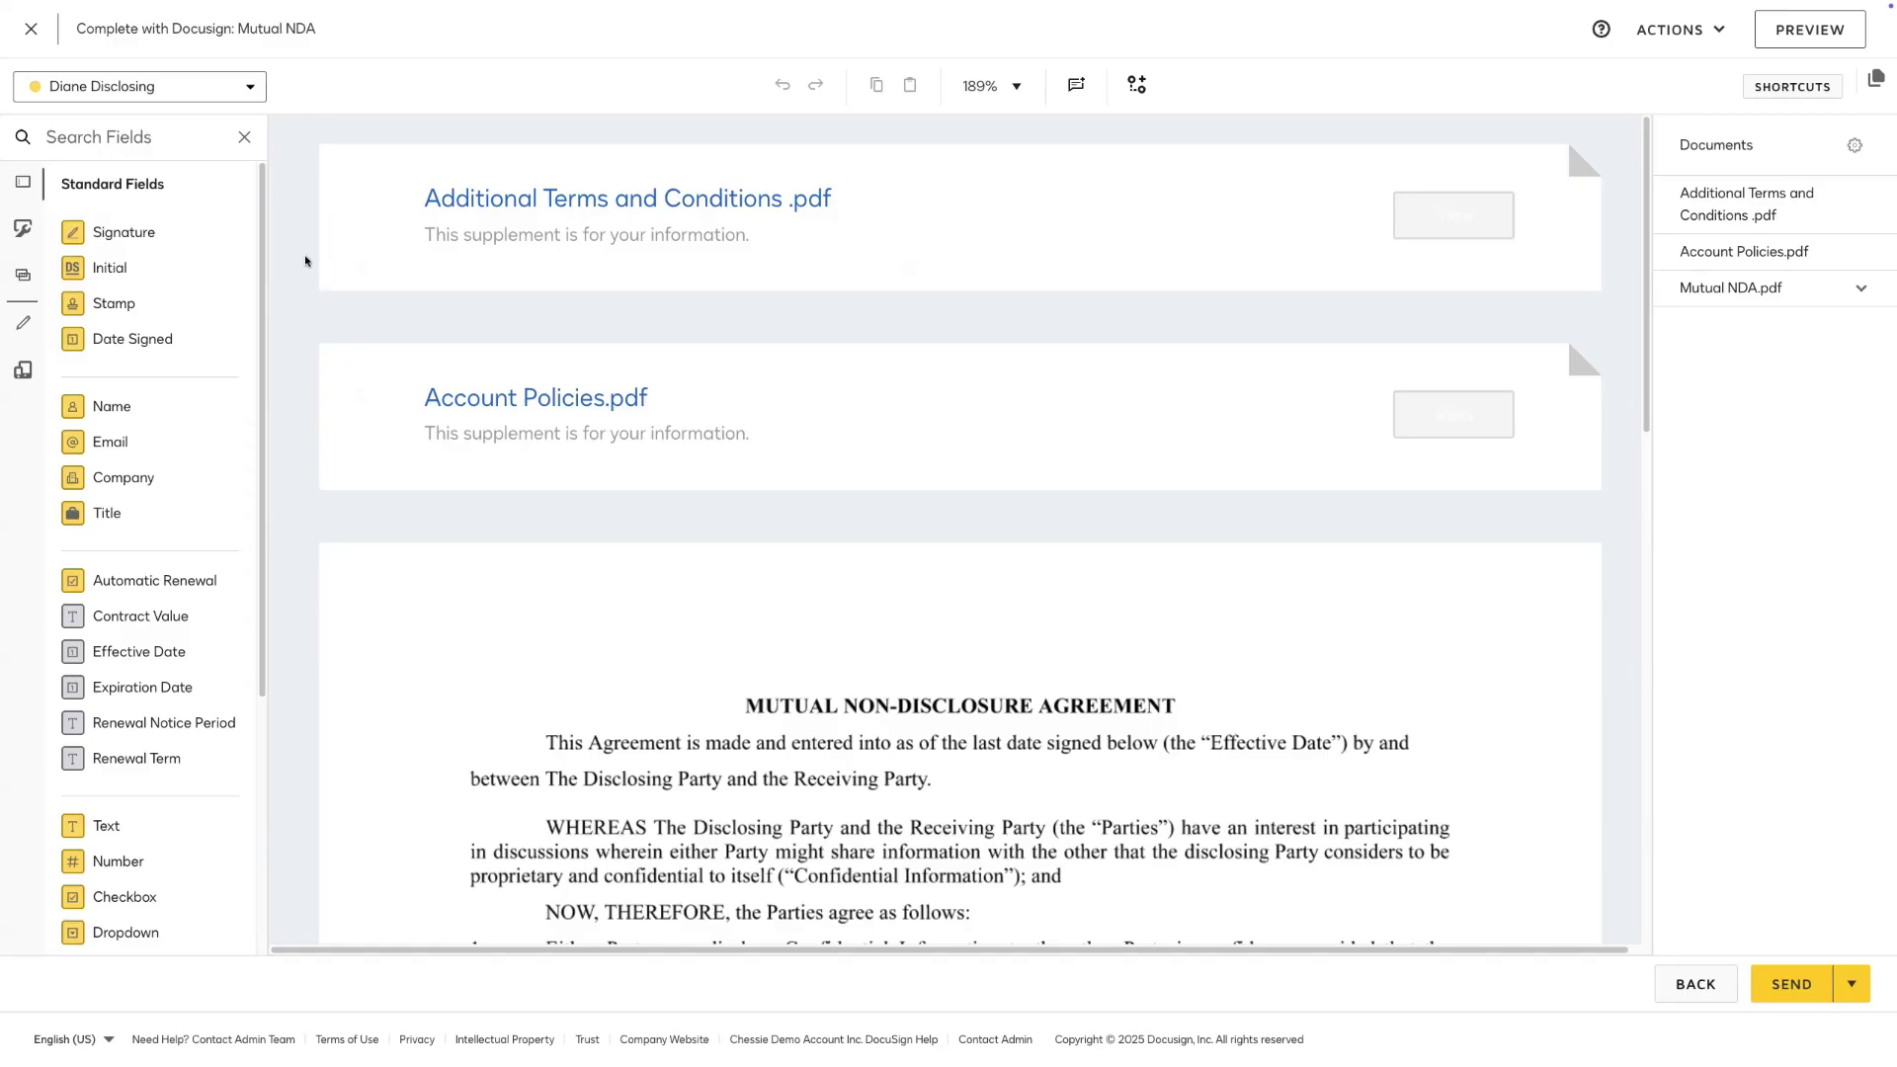
{"action": "left_click", "coordinate": [451, 243]}
{"action": "left_click", "coordinate": [1788, 297]}
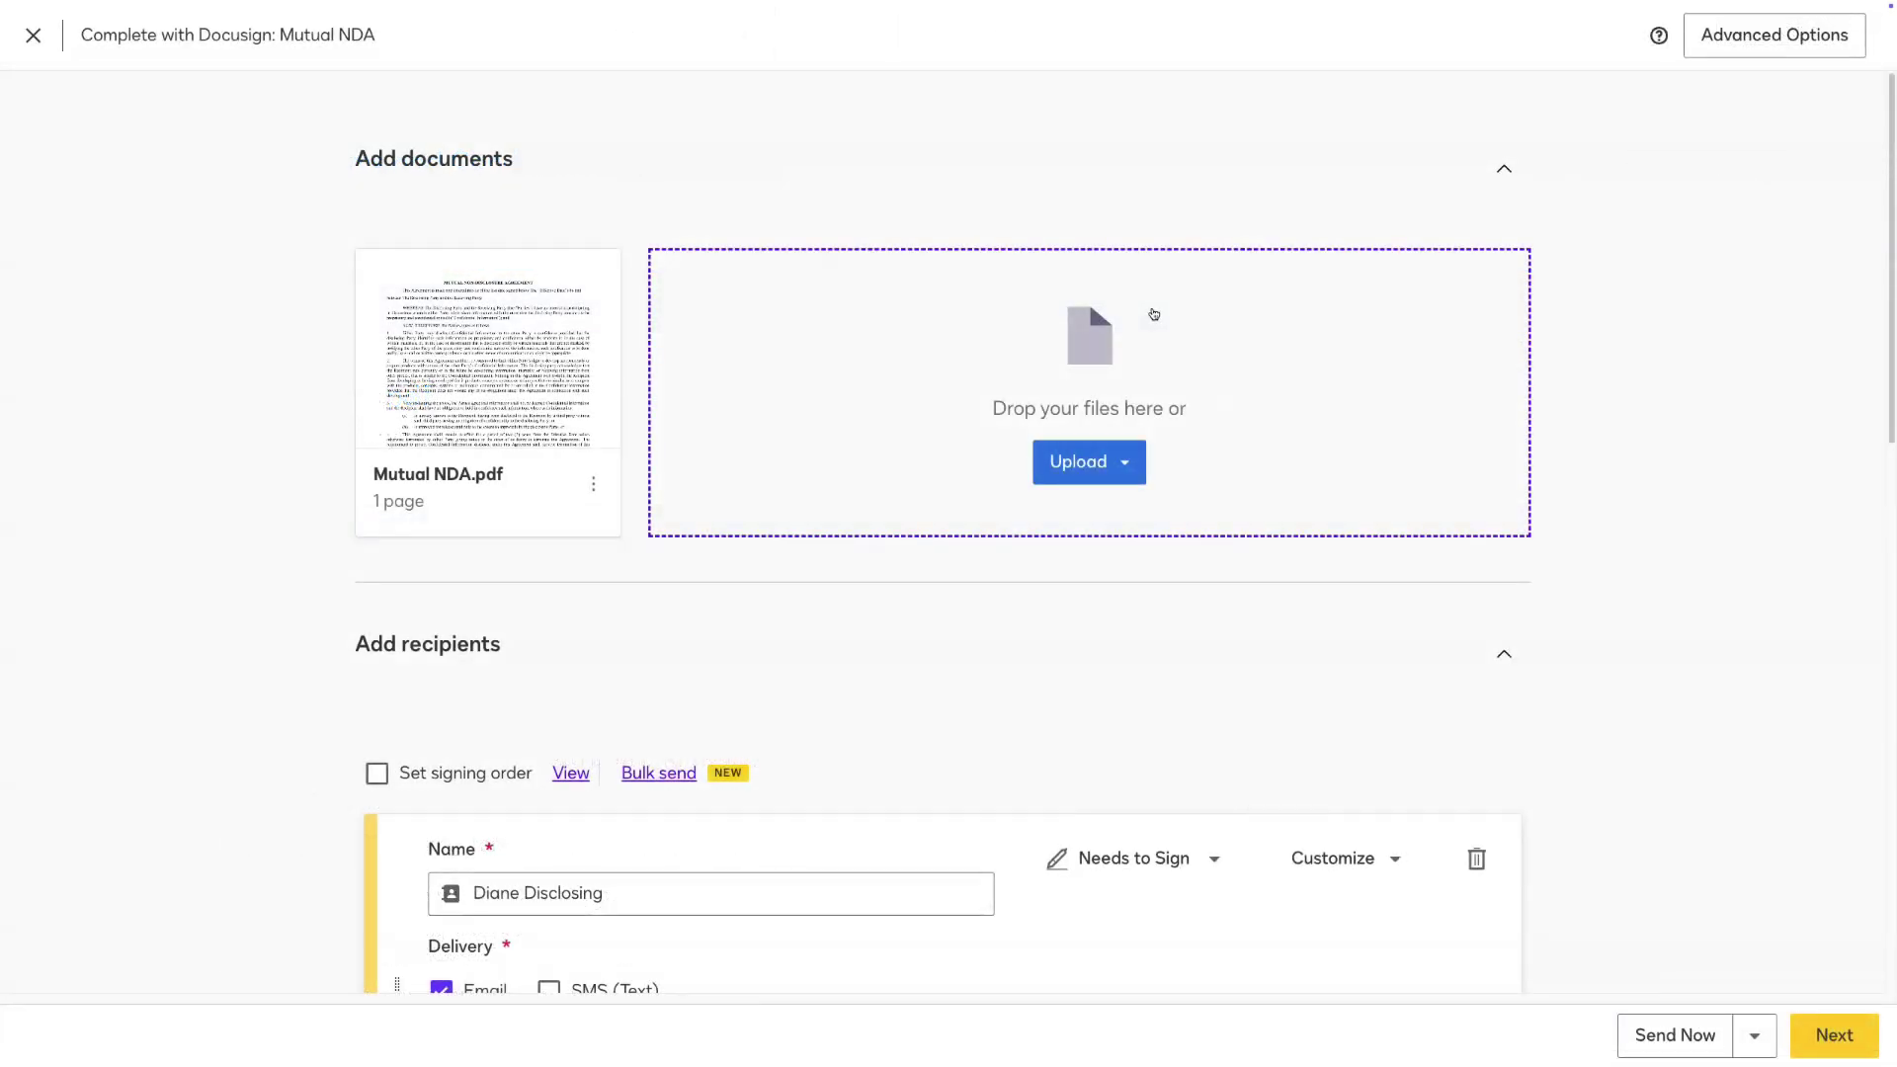
{"action": "left_click", "coordinate": [1123, 464]}
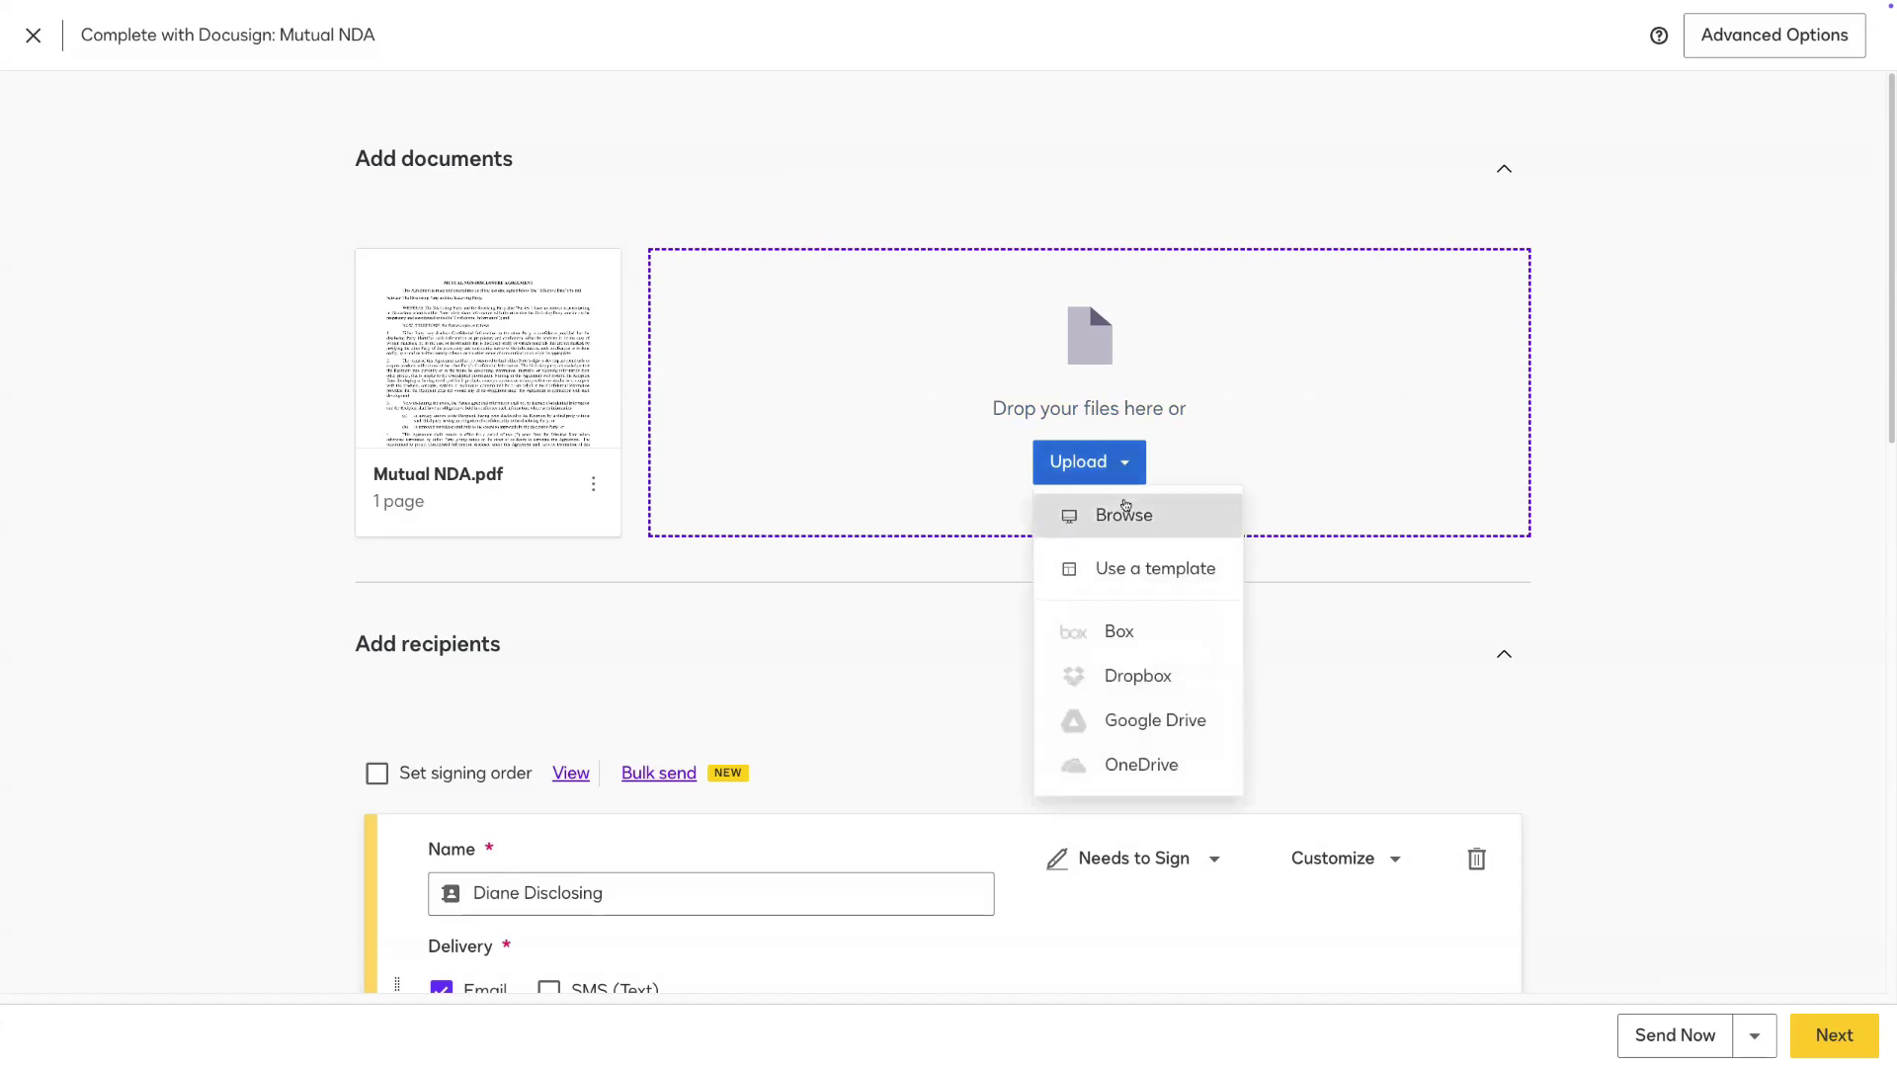
{"action": "left_click", "coordinate": [1125, 509]}
{"action": "left_click", "coordinate": [1028, 428]}
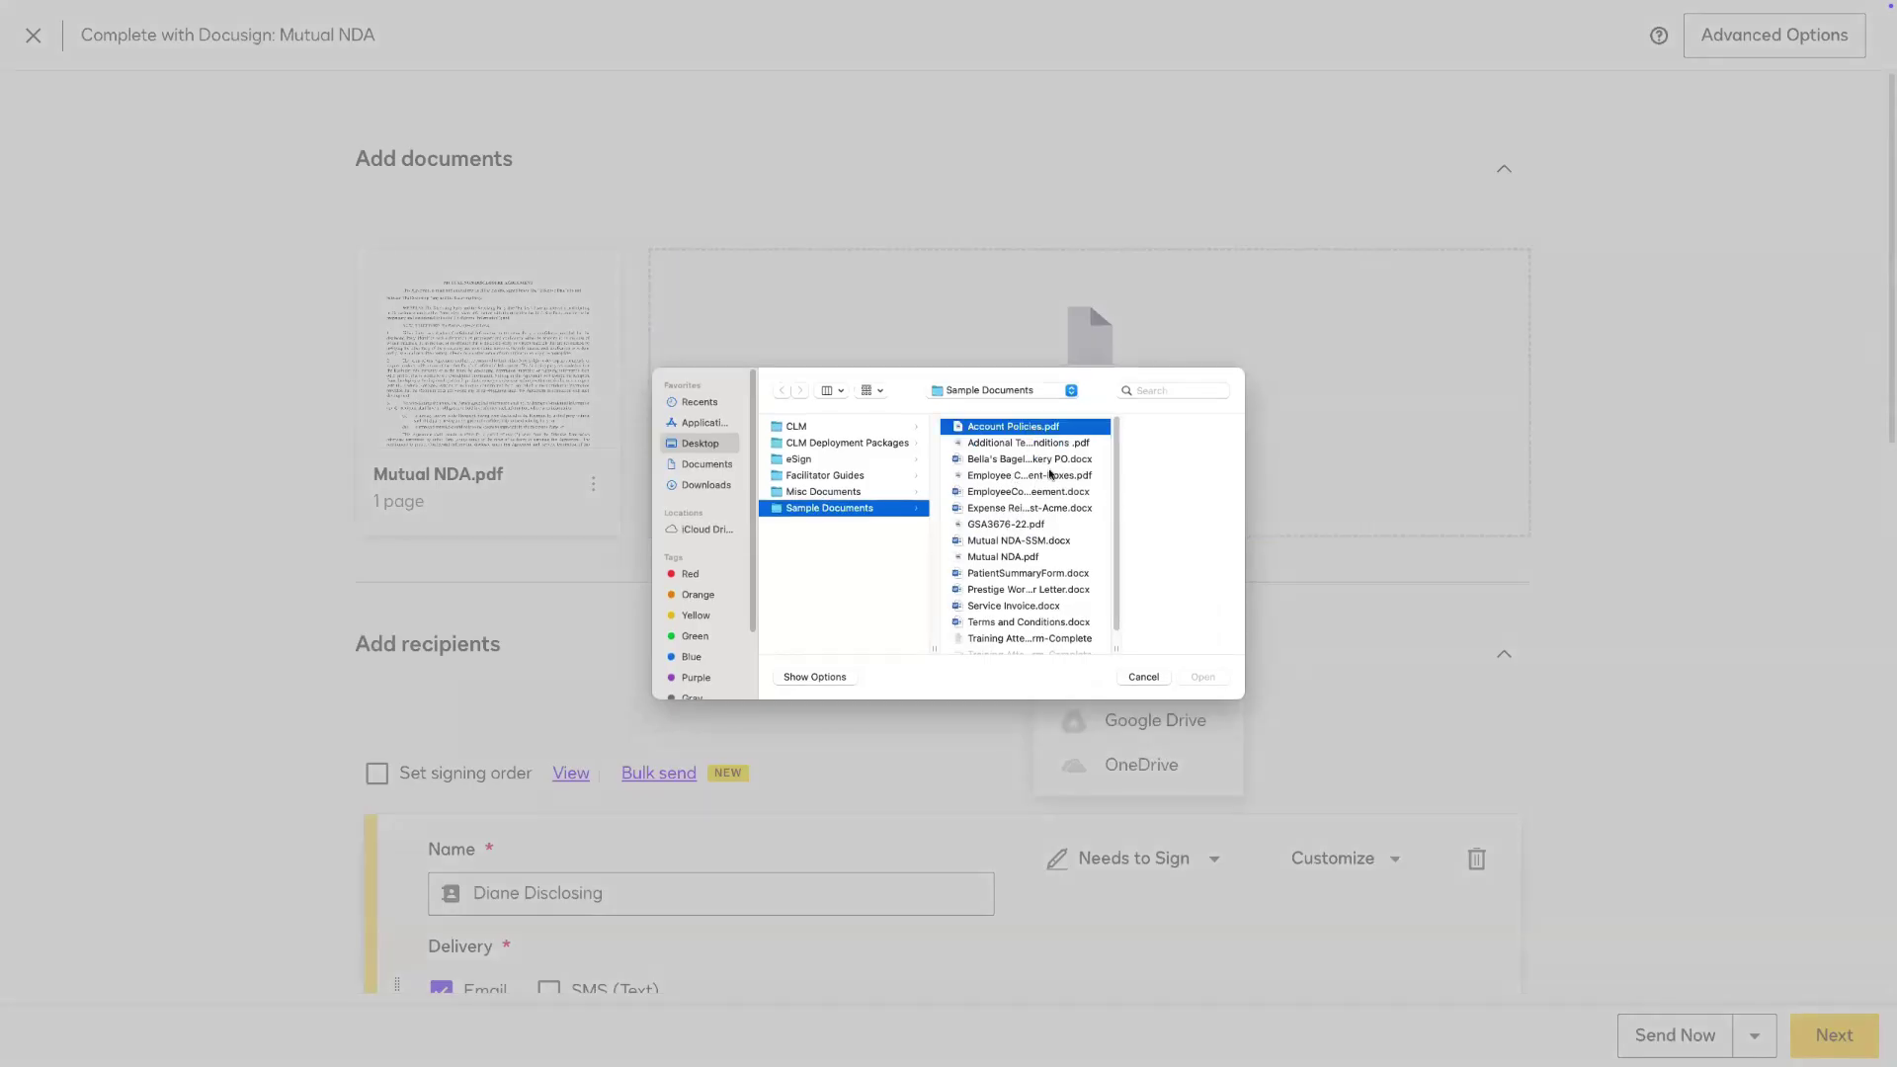
{"action": "left_click", "coordinate": [1203, 678]}
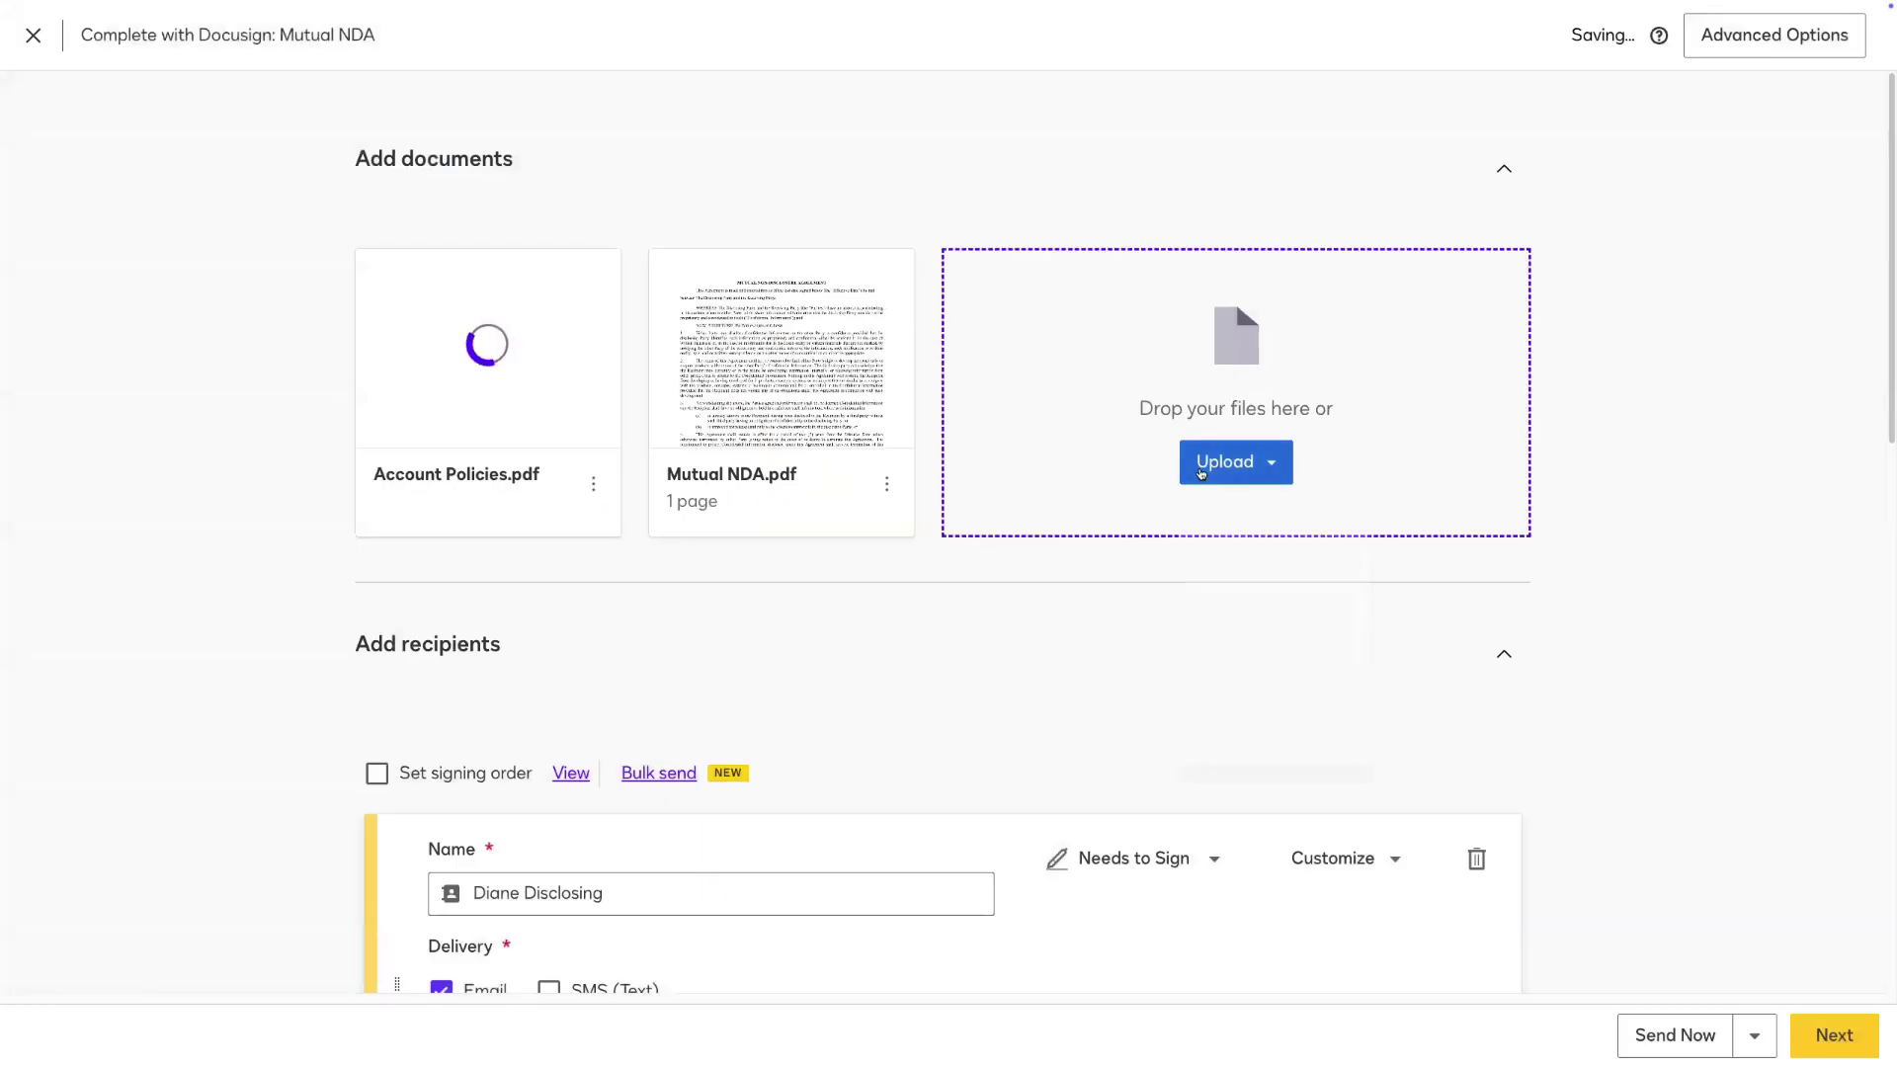
Upload the Additional Terms and Conditions file from the computer as a third document
{"action": "left_click", "coordinate": [1201, 473]}
{"action": "left_click", "coordinate": [1205, 508]}
{"action": "left_click", "coordinate": [987, 436]}
{"action": "left_click", "coordinate": [1203, 676]}
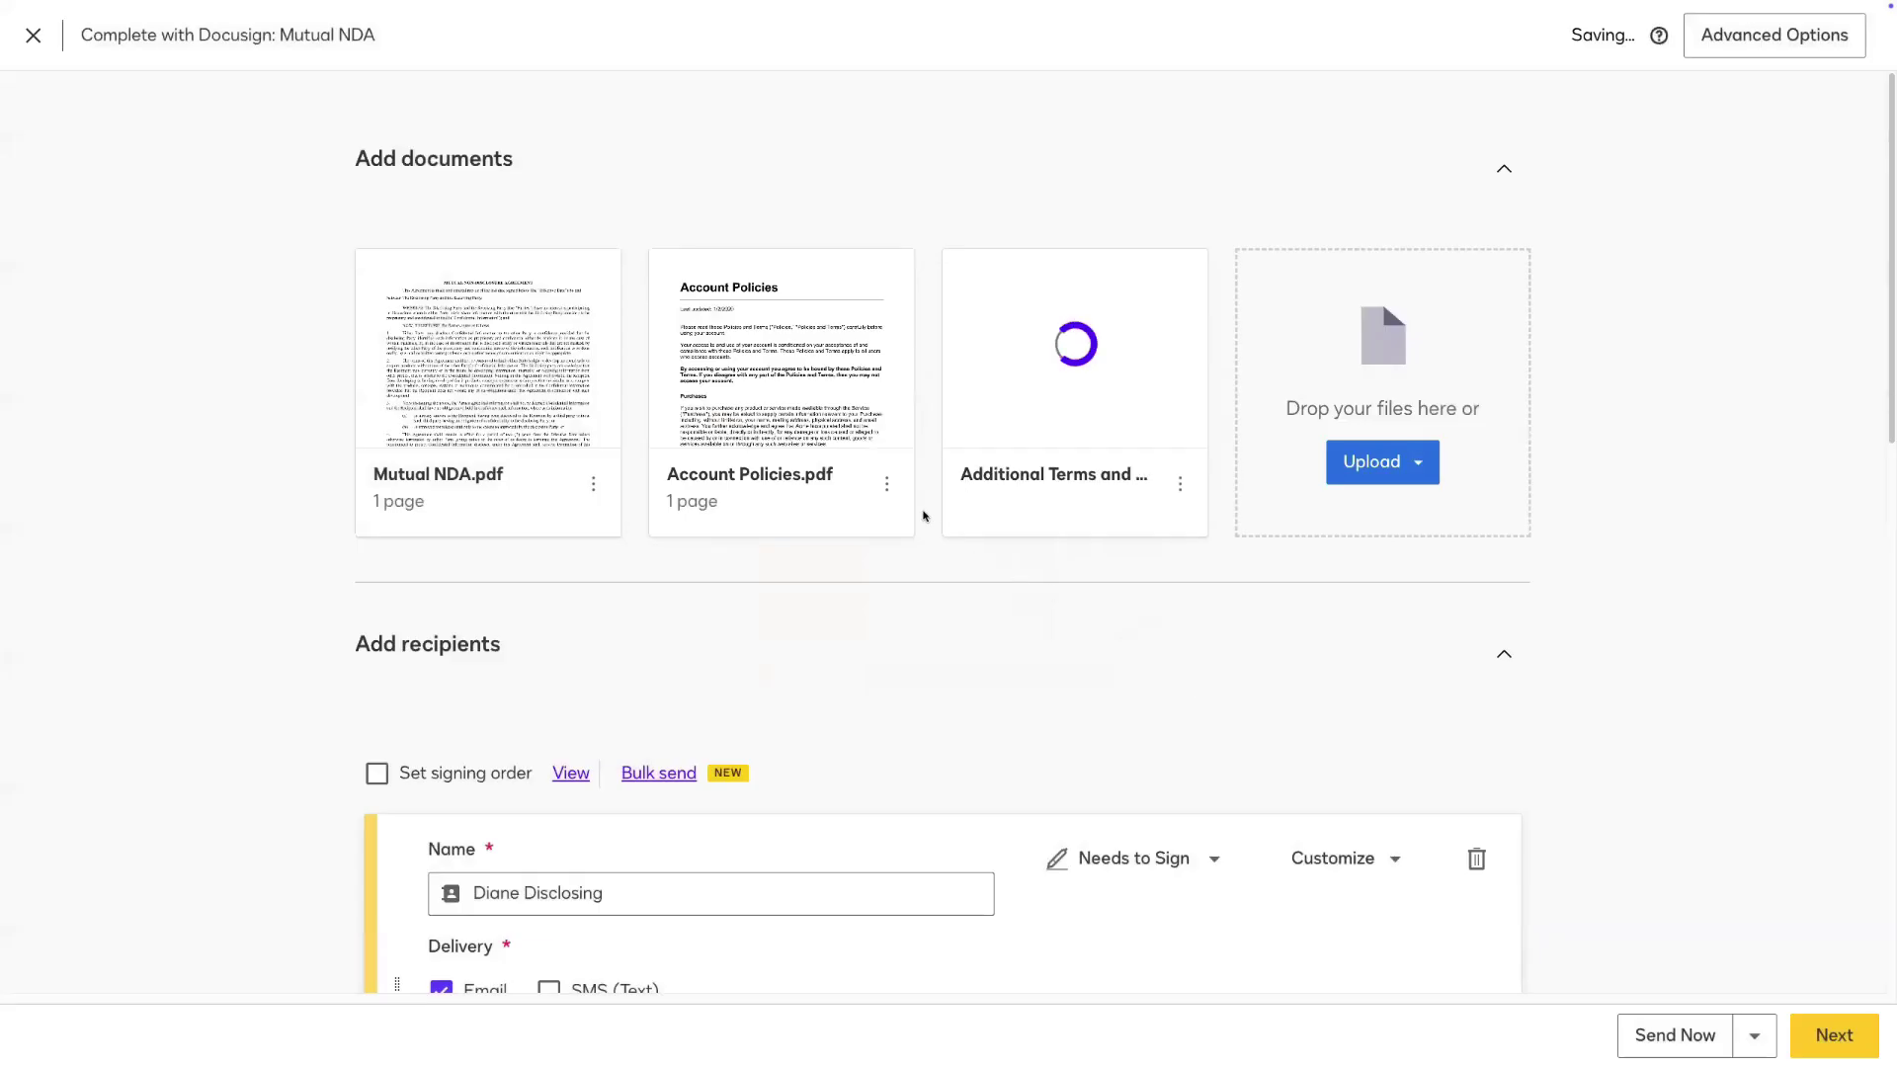
{"action": "left_click", "coordinate": [887, 484]}
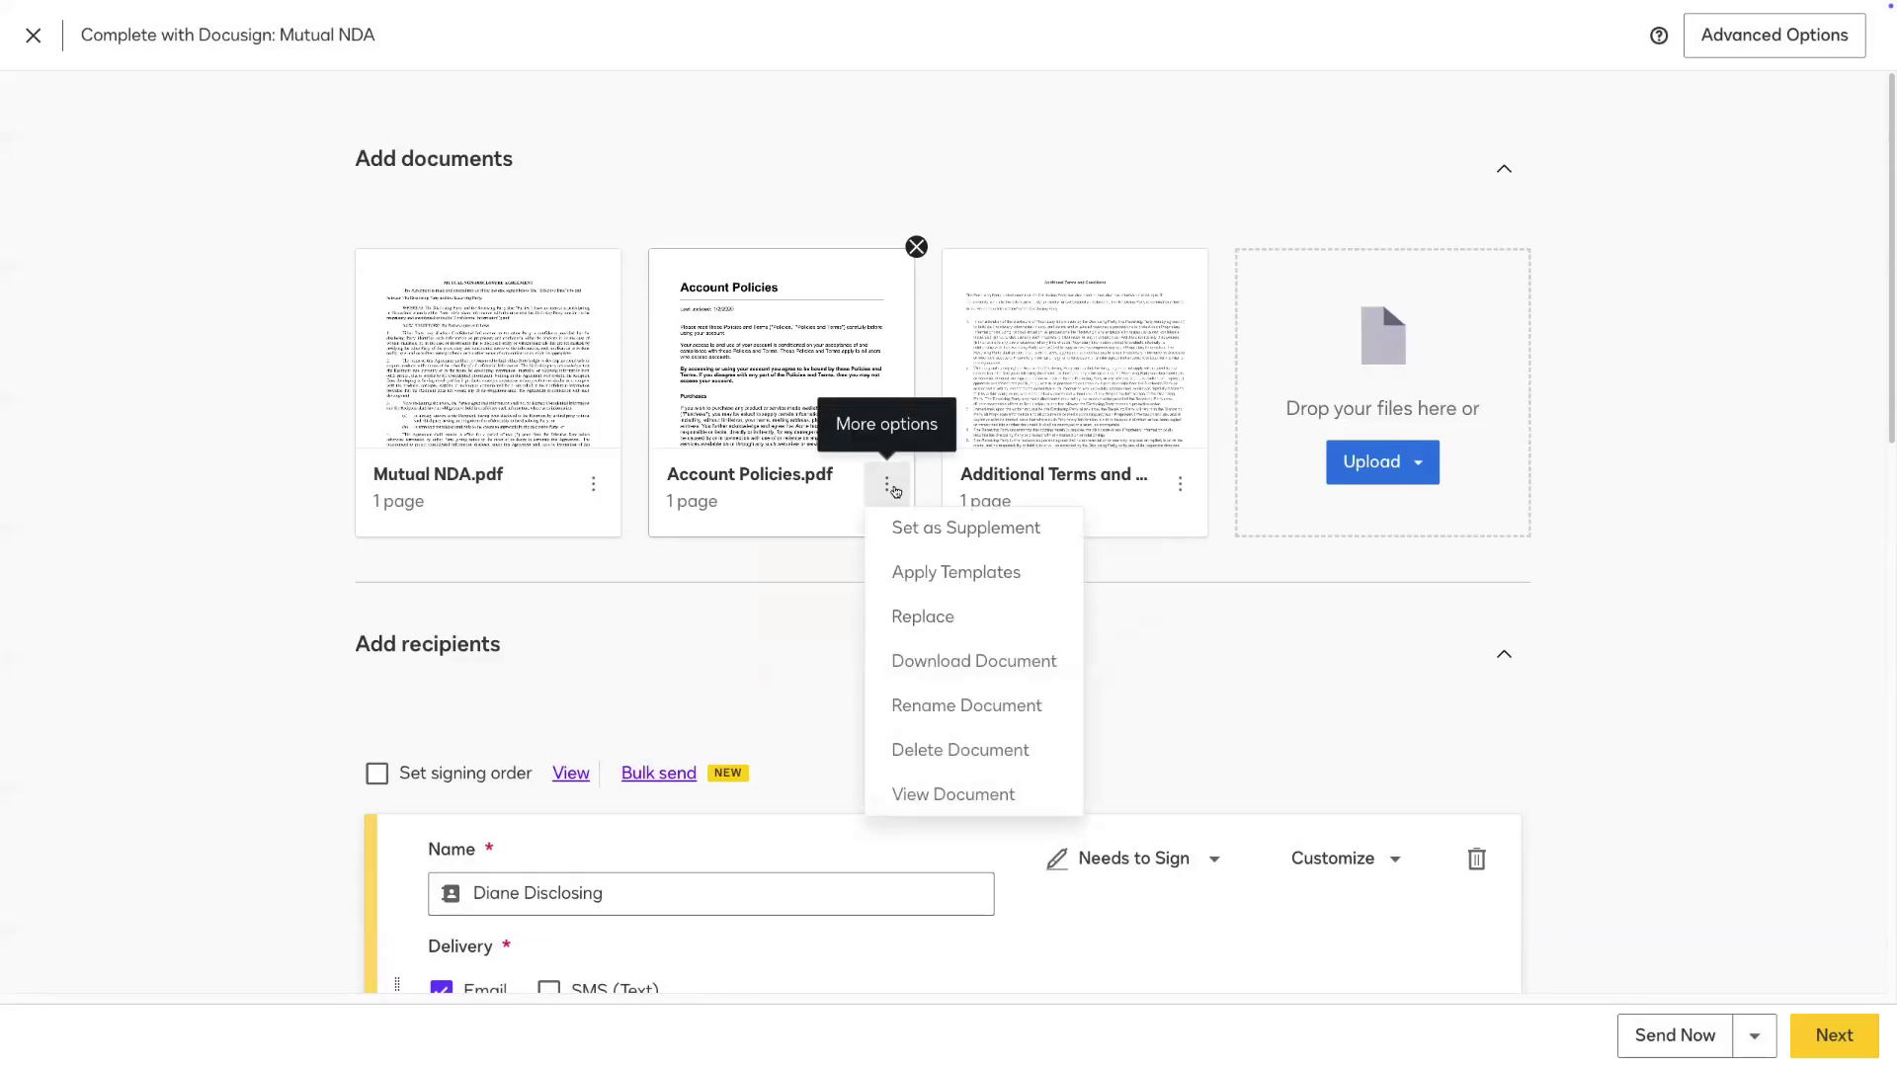
Mark Account Policies as a supplement and move Mutual NDA.pdf to the end of the document order
{"action": "left_click", "coordinate": [917, 540]}
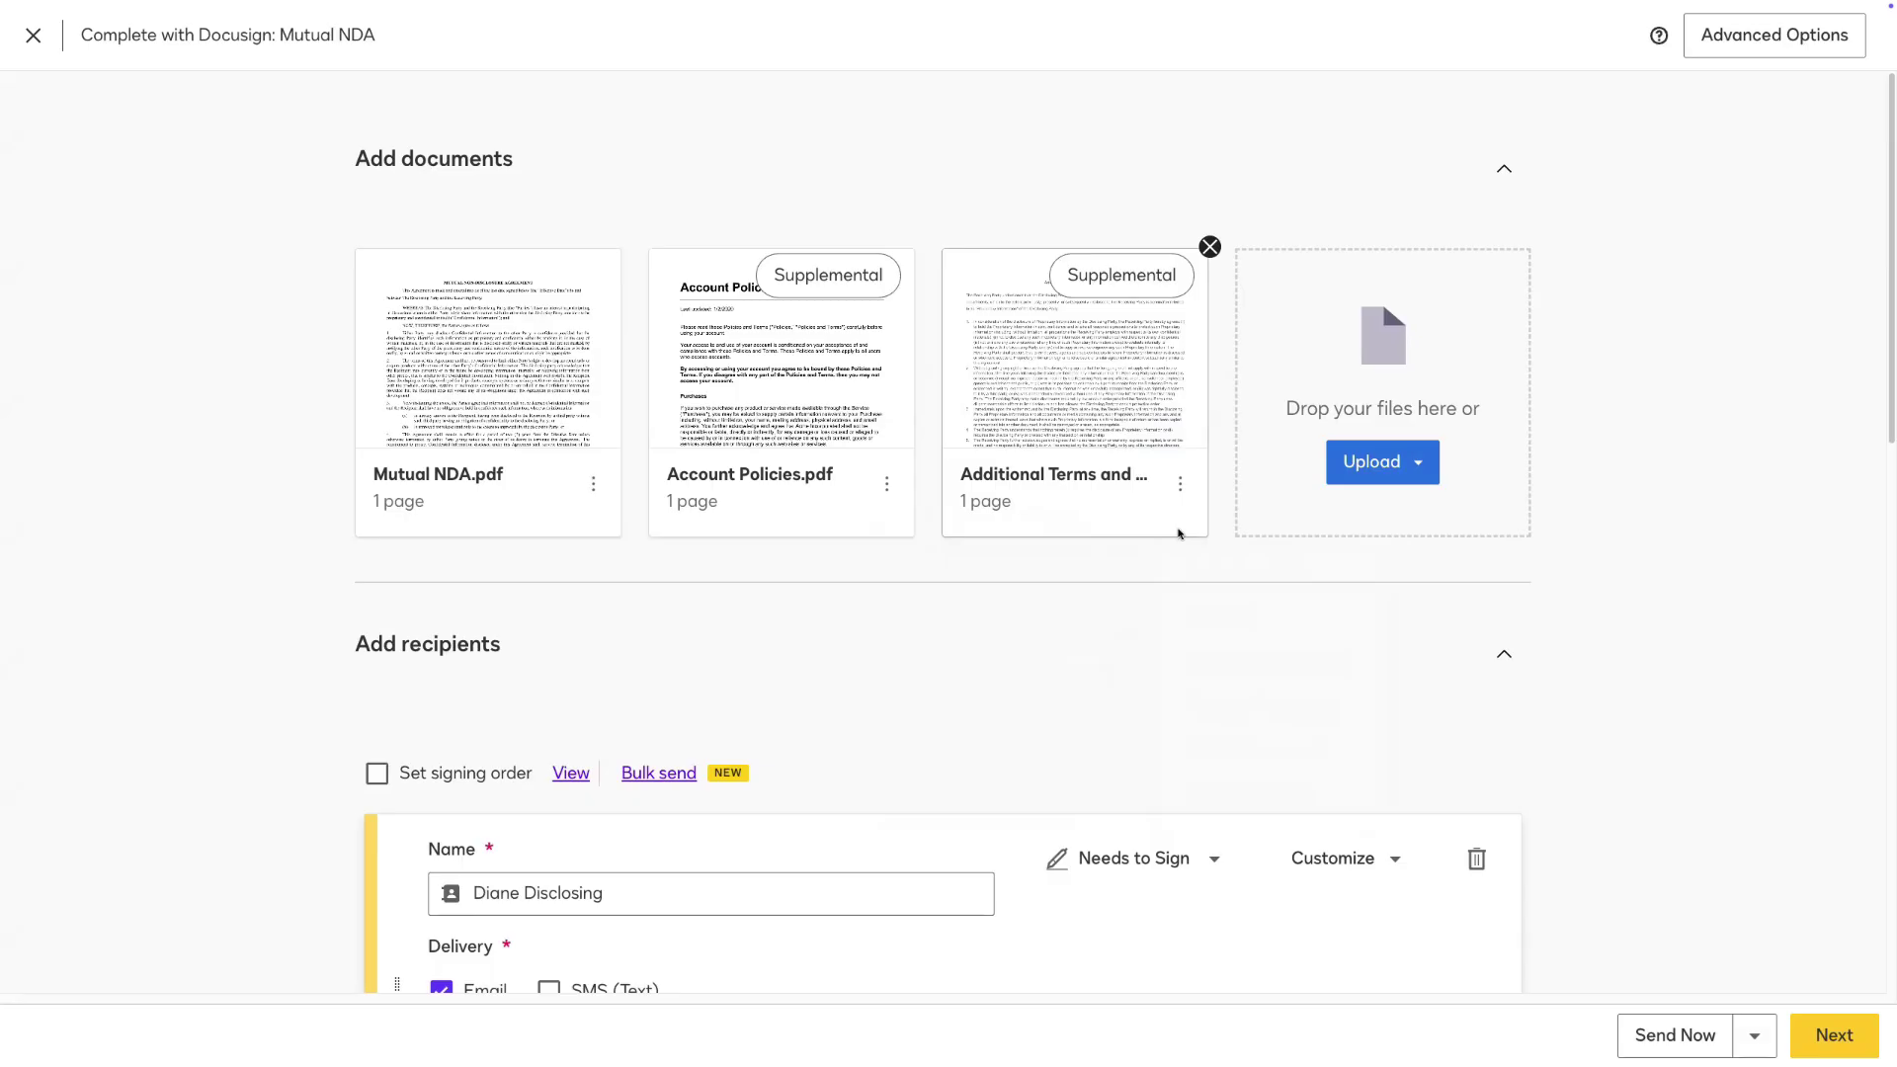
{"action": "left_click_drag", "start_coordinate": [586, 451], "coordinate": [1104, 464]}
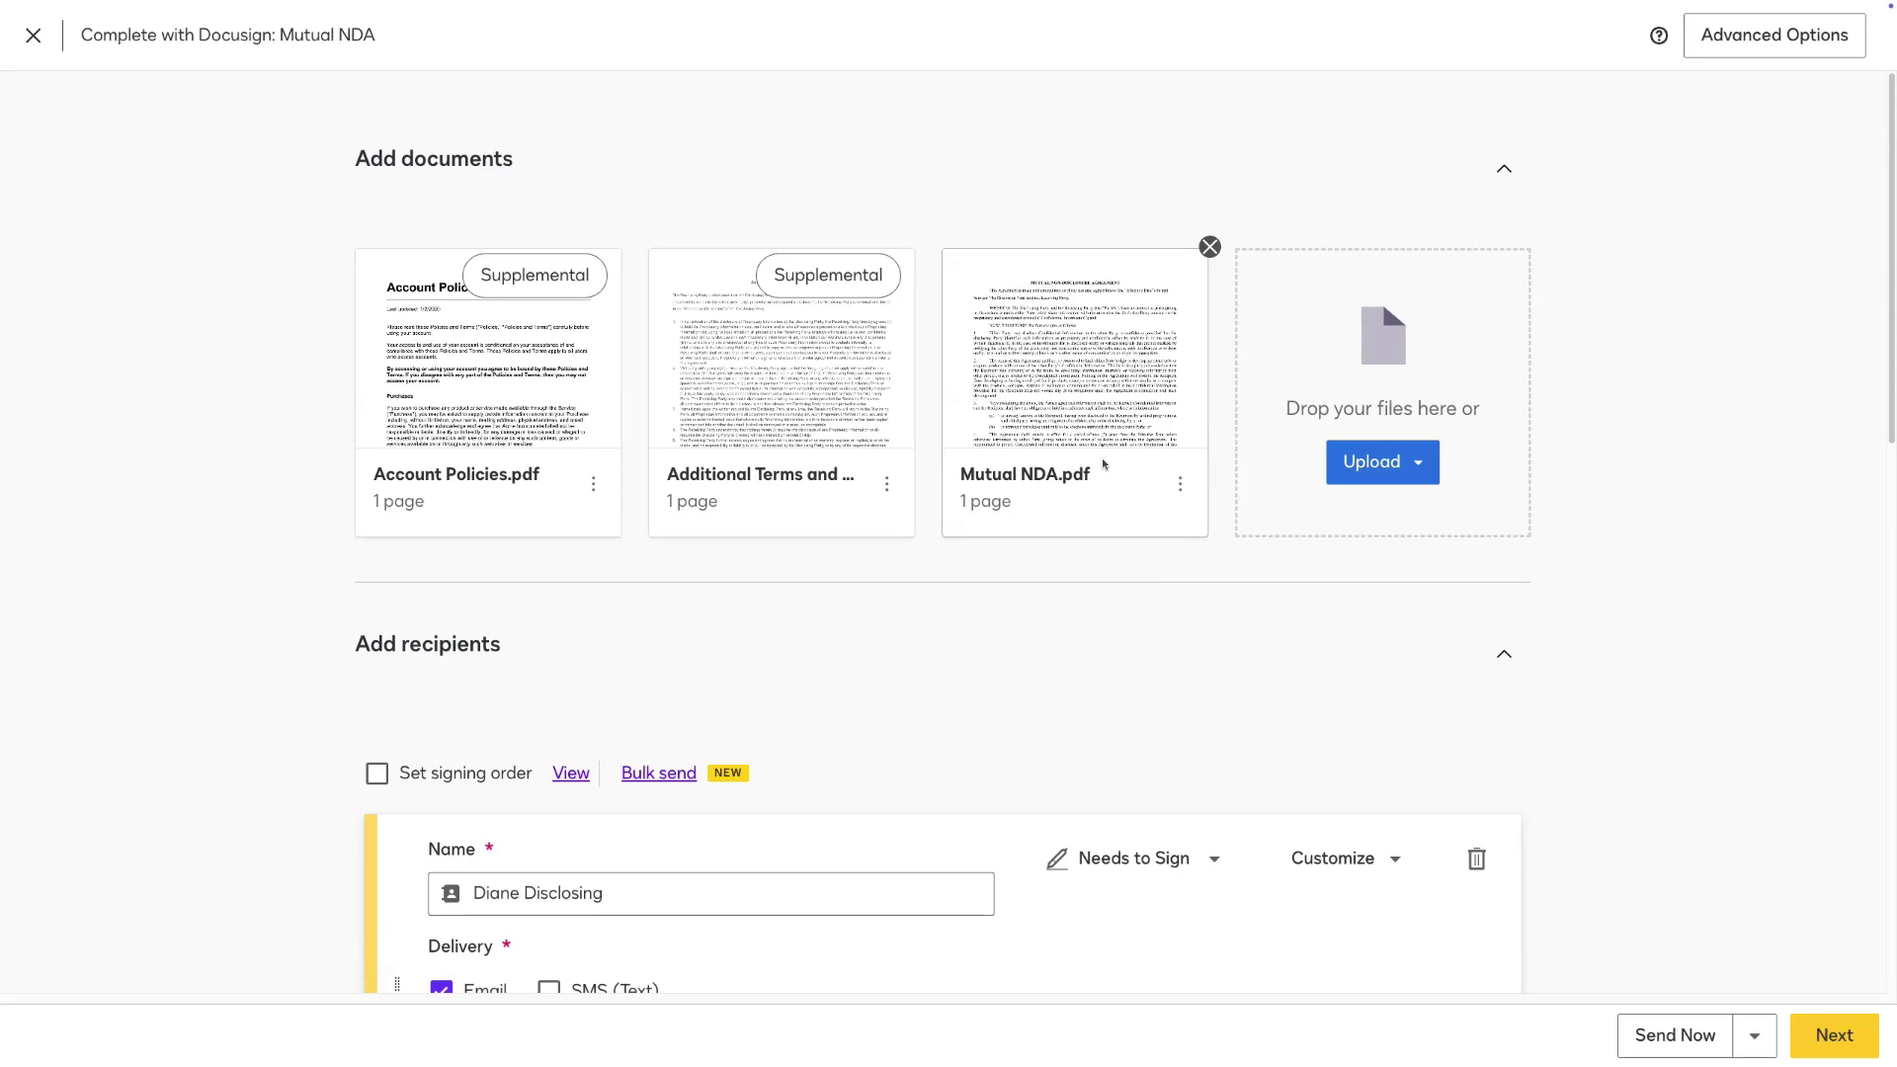
Scroll past the recipients and message sections and continue to field placement
{"action": "scroll", "coordinate": [614, 656], "scroll_direction": "down", "scroll_amount": 3}
{"action": "scroll", "coordinate": [615, 656], "scroll_direction": "down", "scroll_amount": 3}
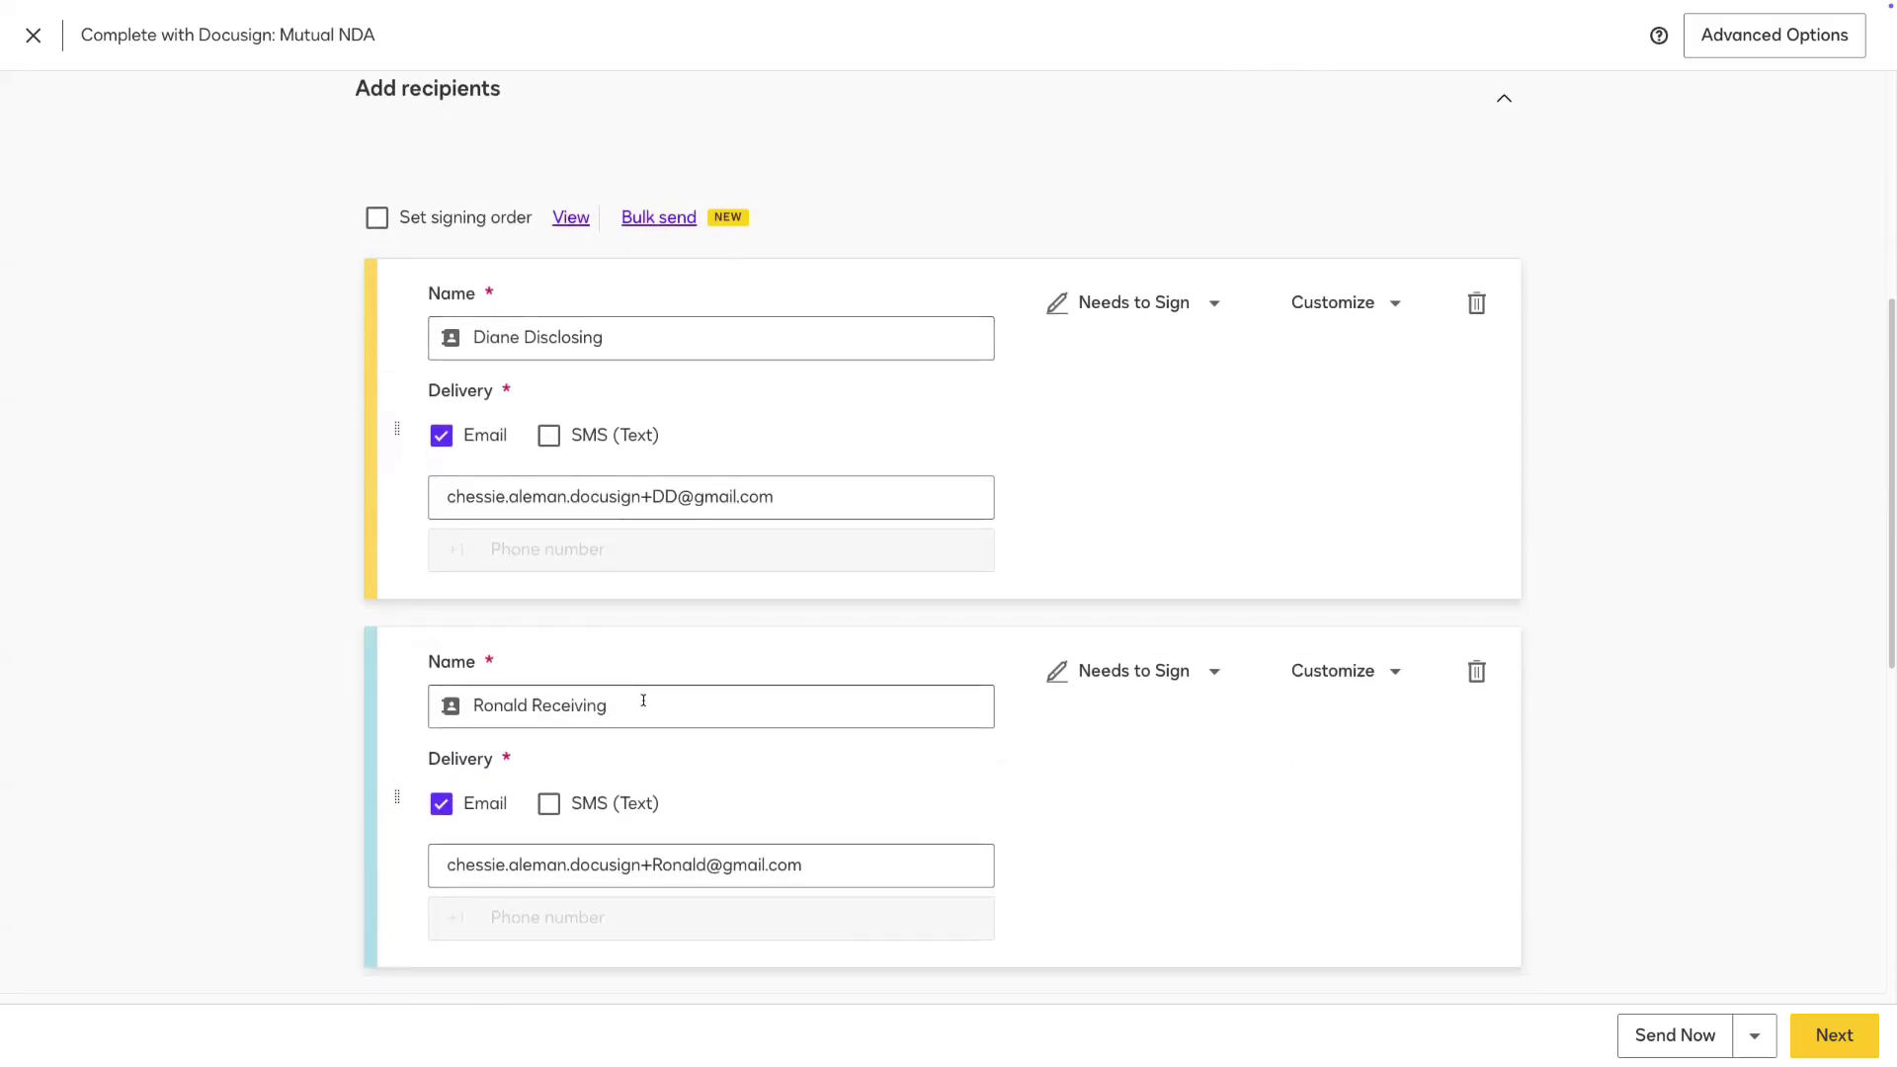
{"action": "scroll", "coordinate": [643, 700], "scroll_direction": "down", "scroll_amount": 8}
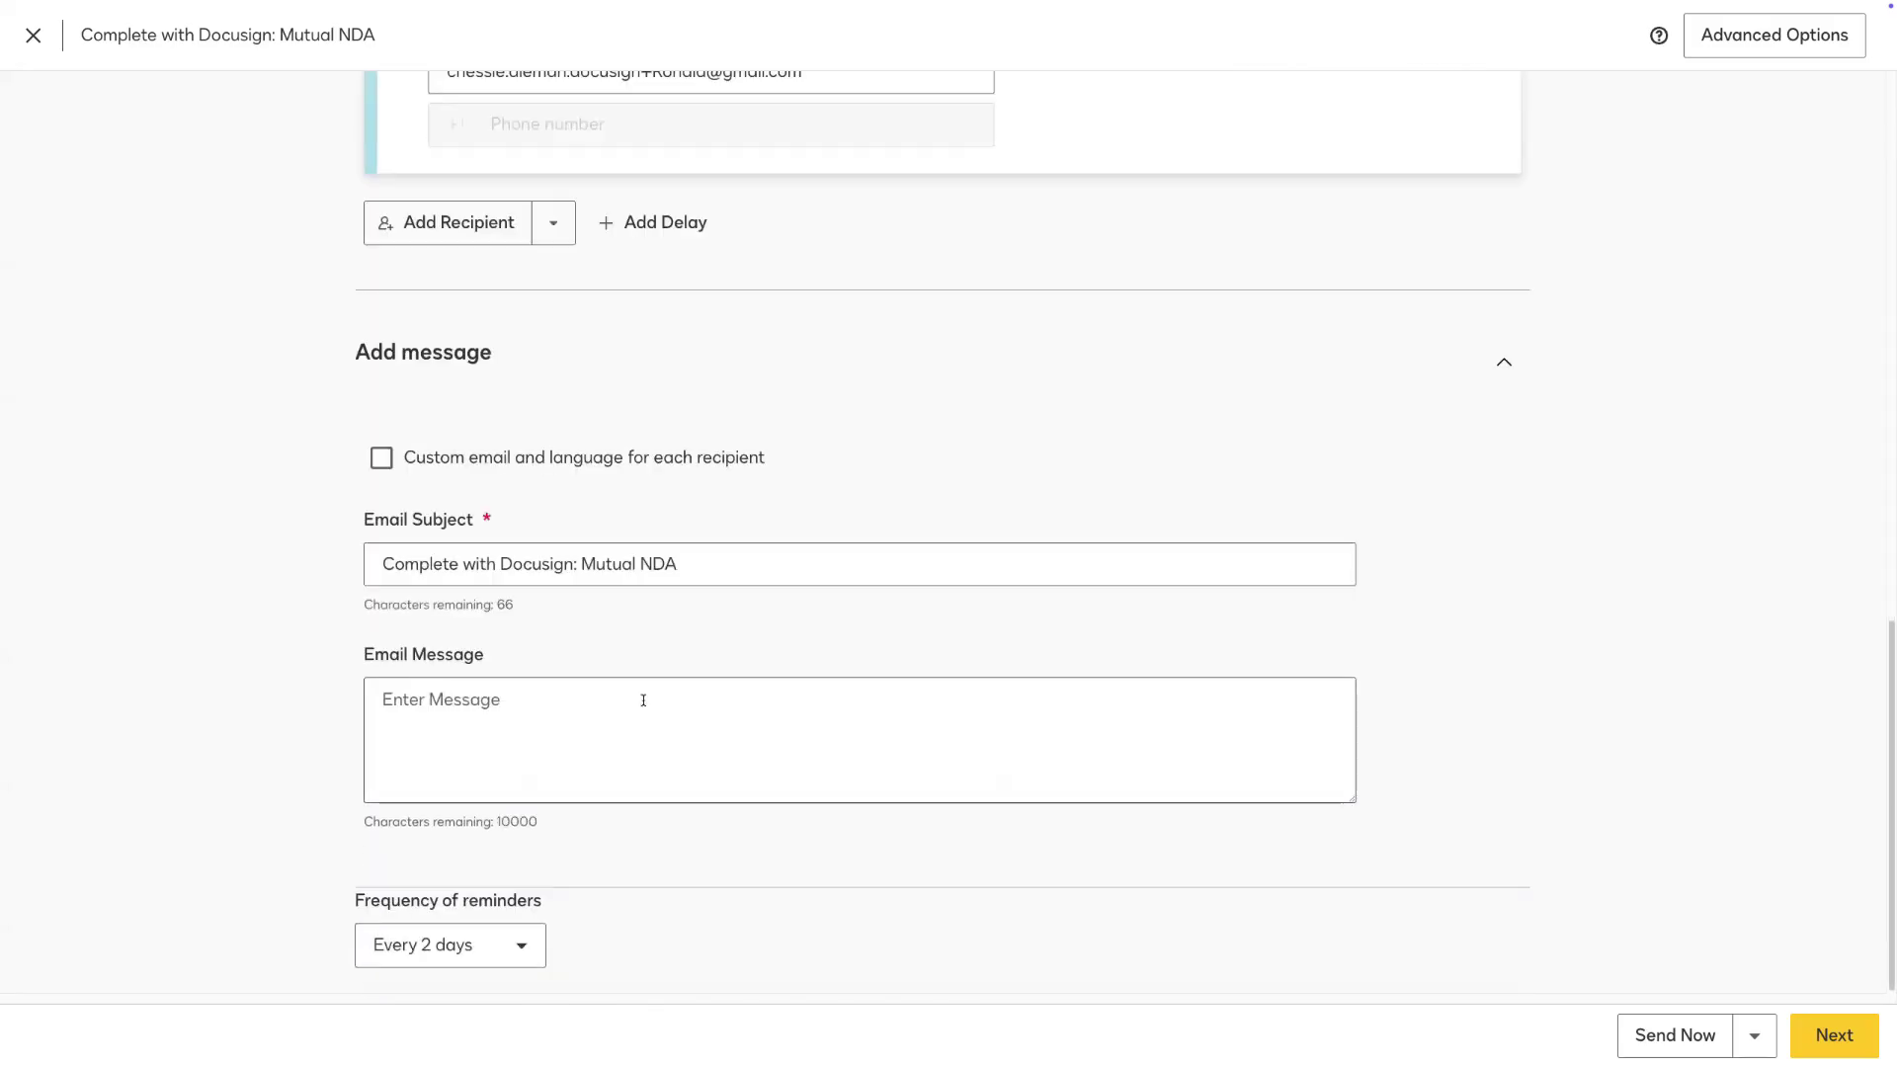
{"action": "left_click", "coordinate": [1834, 1034]}
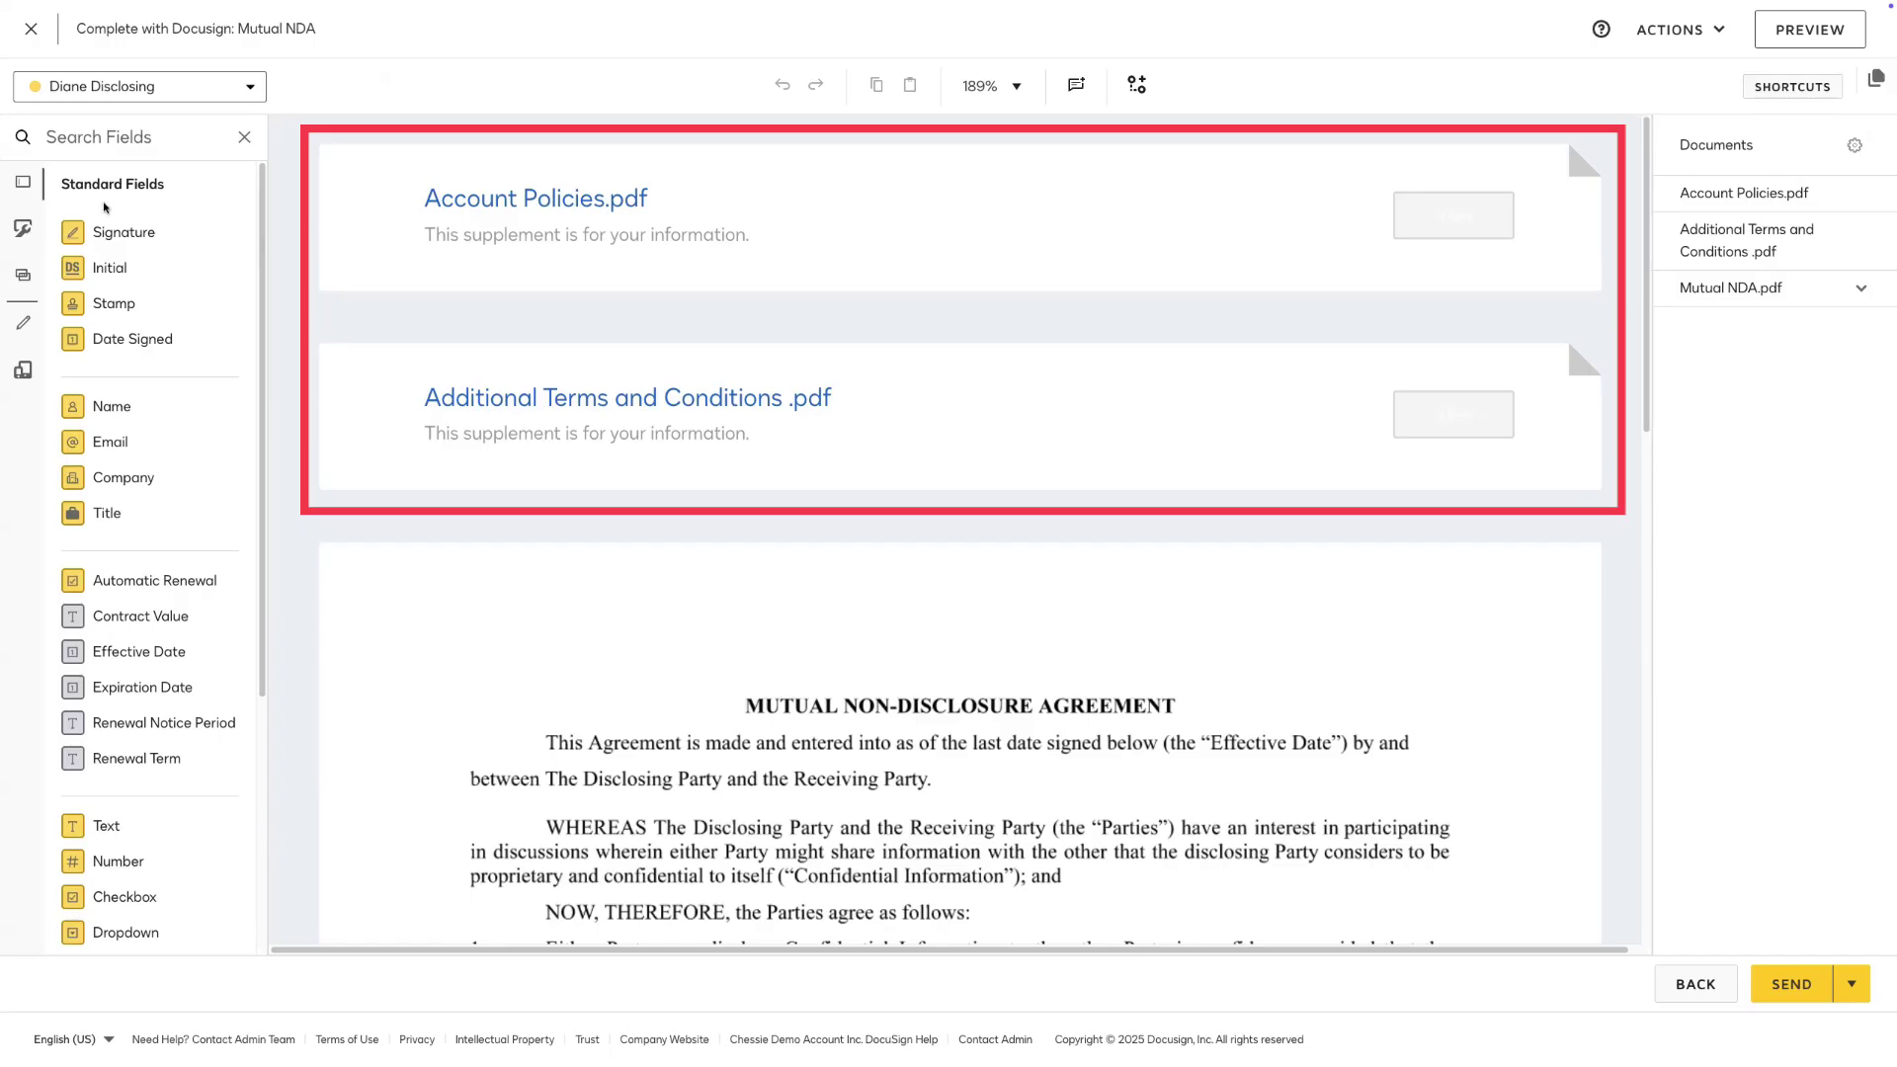
Leave the Account Policies supplement's required action as None for the disclosing recipient
{"action": "left_click_drag", "start_coordinate": [173, 237], "coordinate": [446, 225]}
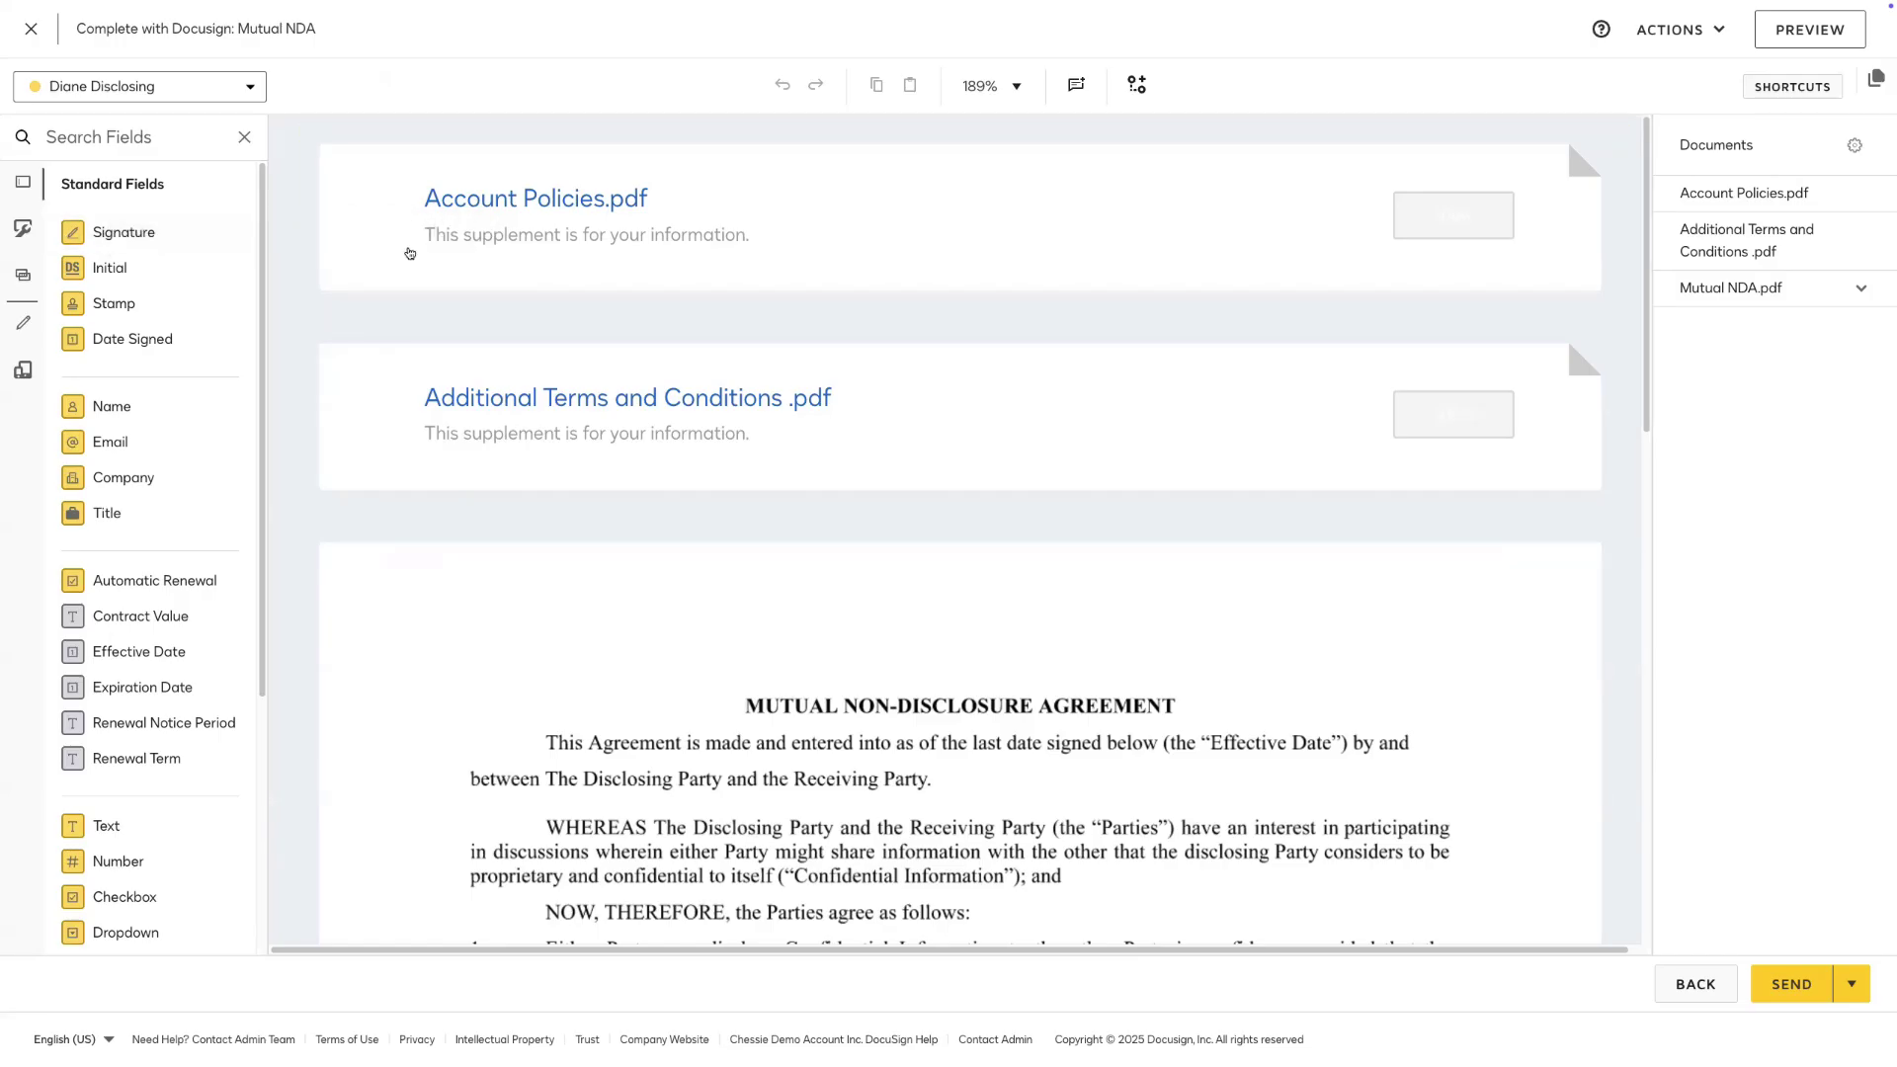
{"action": "left_click", "coordinate": [410, 254]}
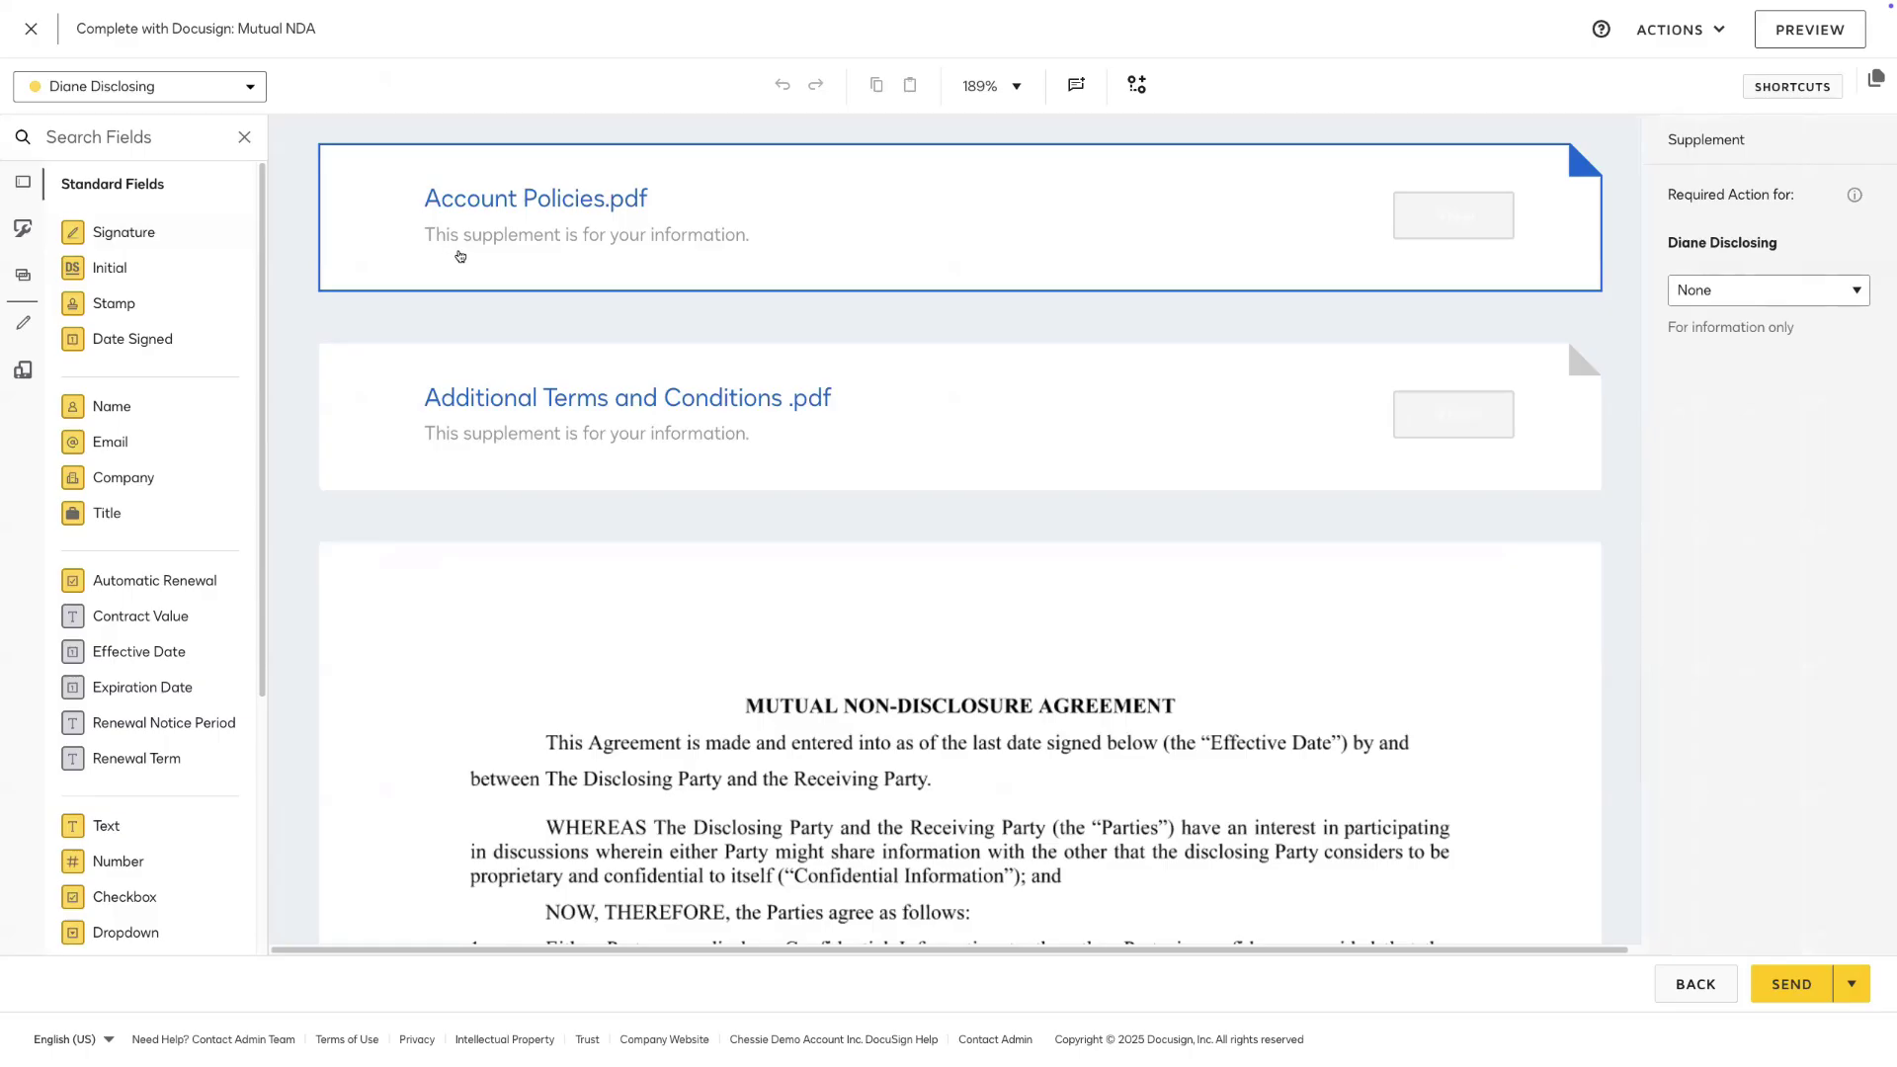
{"action": "left_click", "coordinate": [1729, 289]}
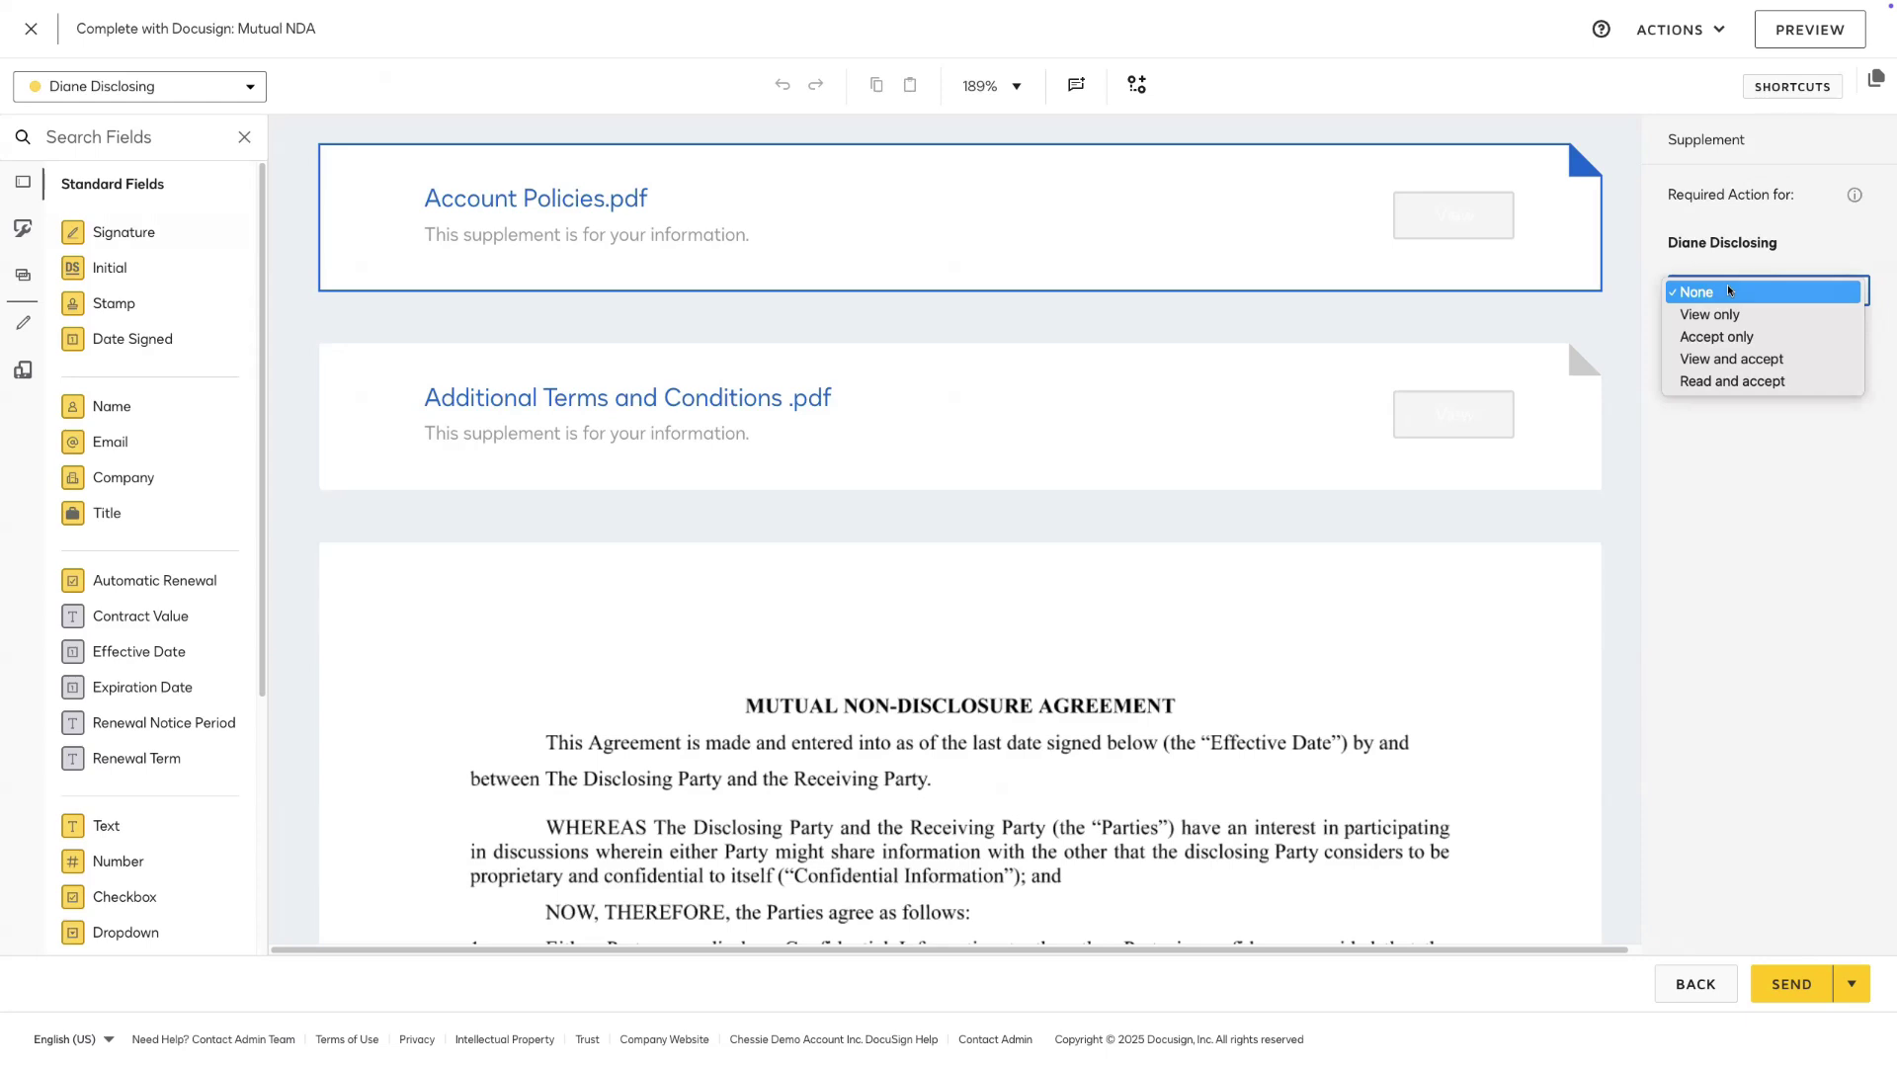
{"action": "left_click", "coordinate": [1729, 290]}
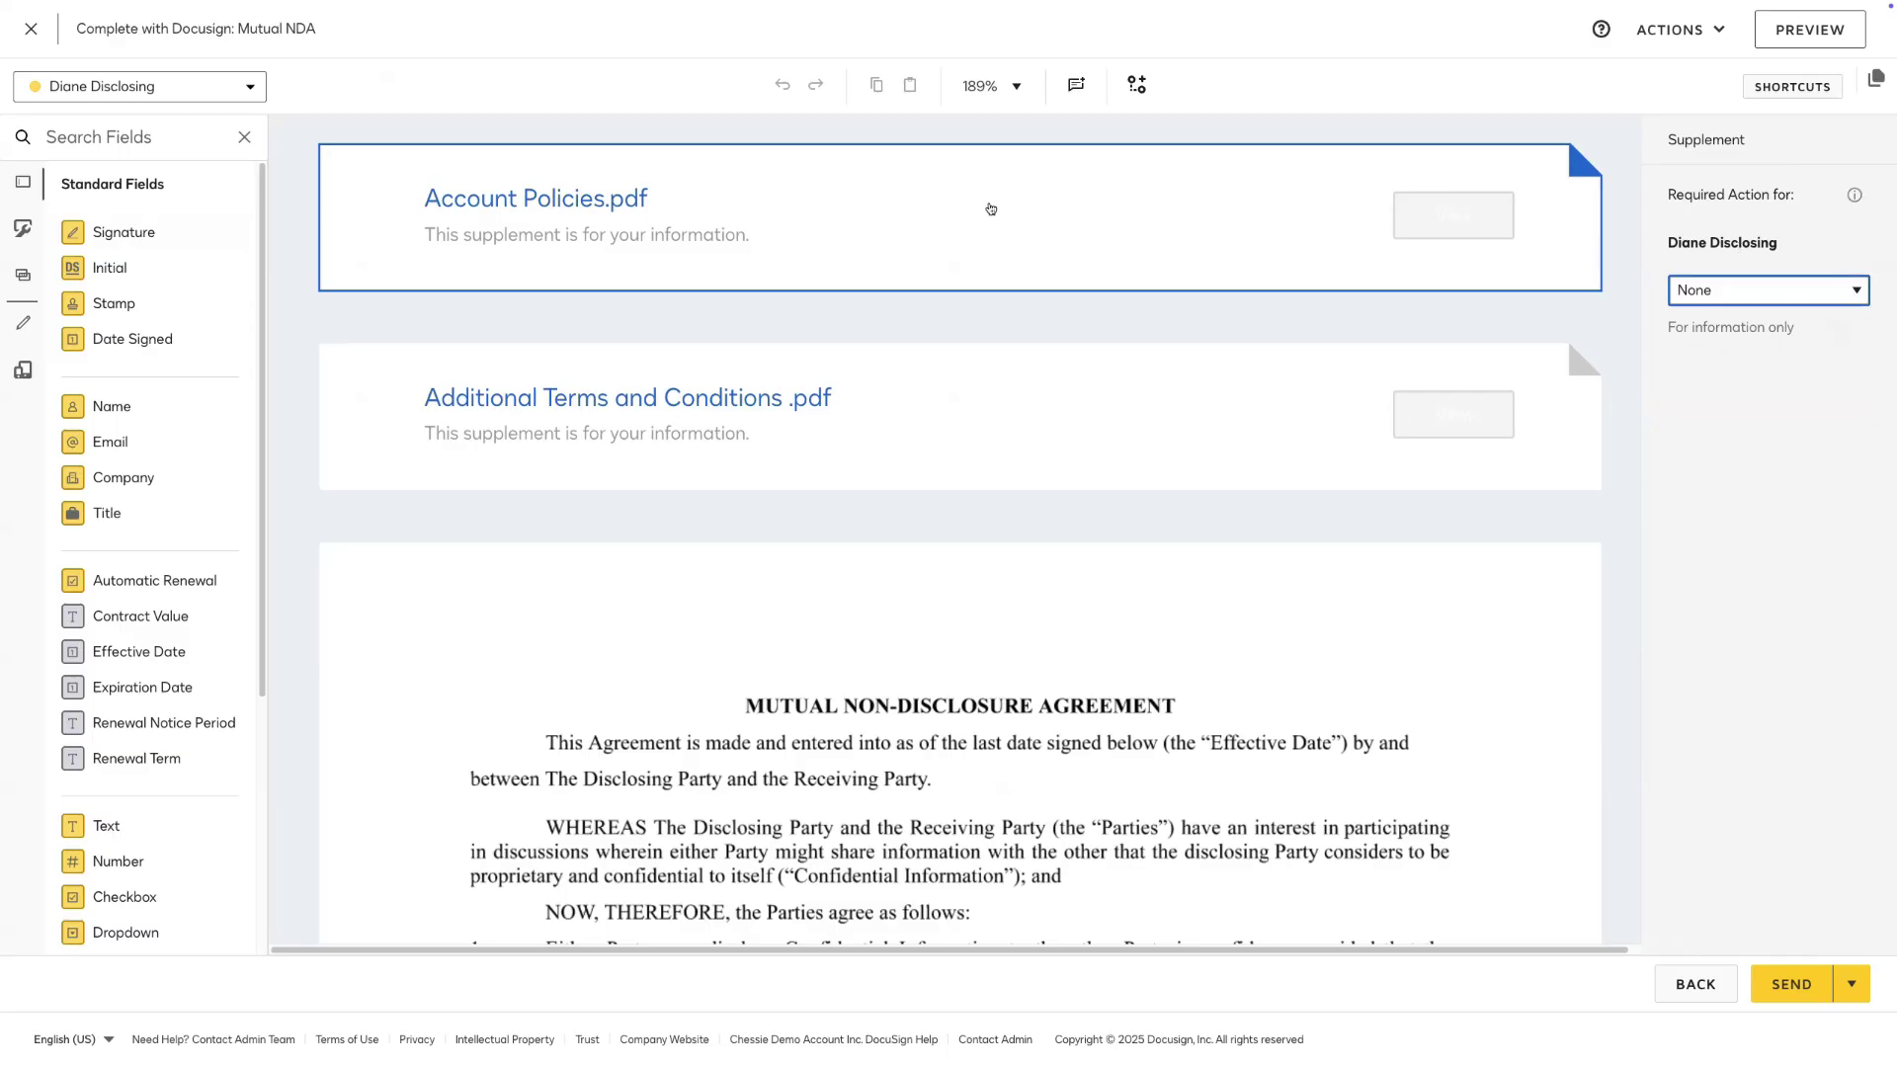
Switch to the receiving recipient and keep Account Policies' required action at None
{"action": "left_click", "coordinate": [171, 103]}
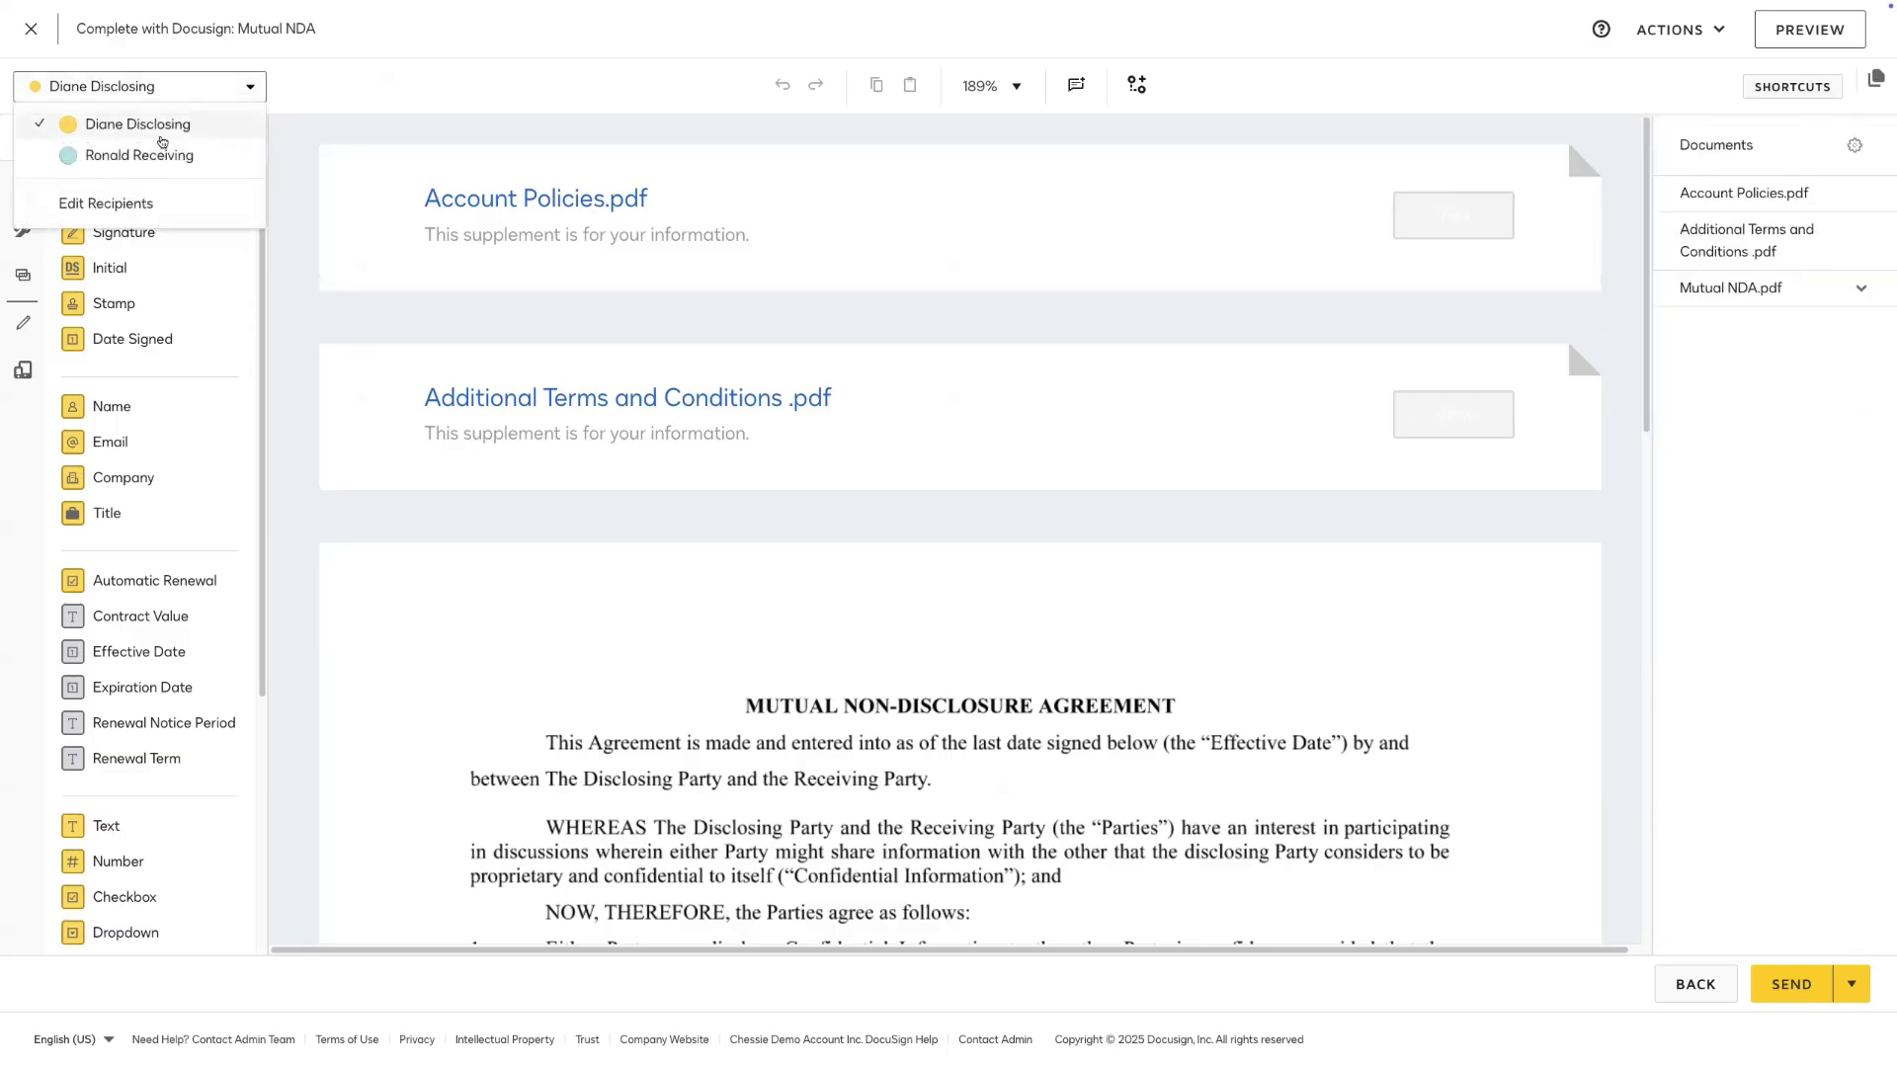
{"action": "left_click", "coordinate": [163, 160]}
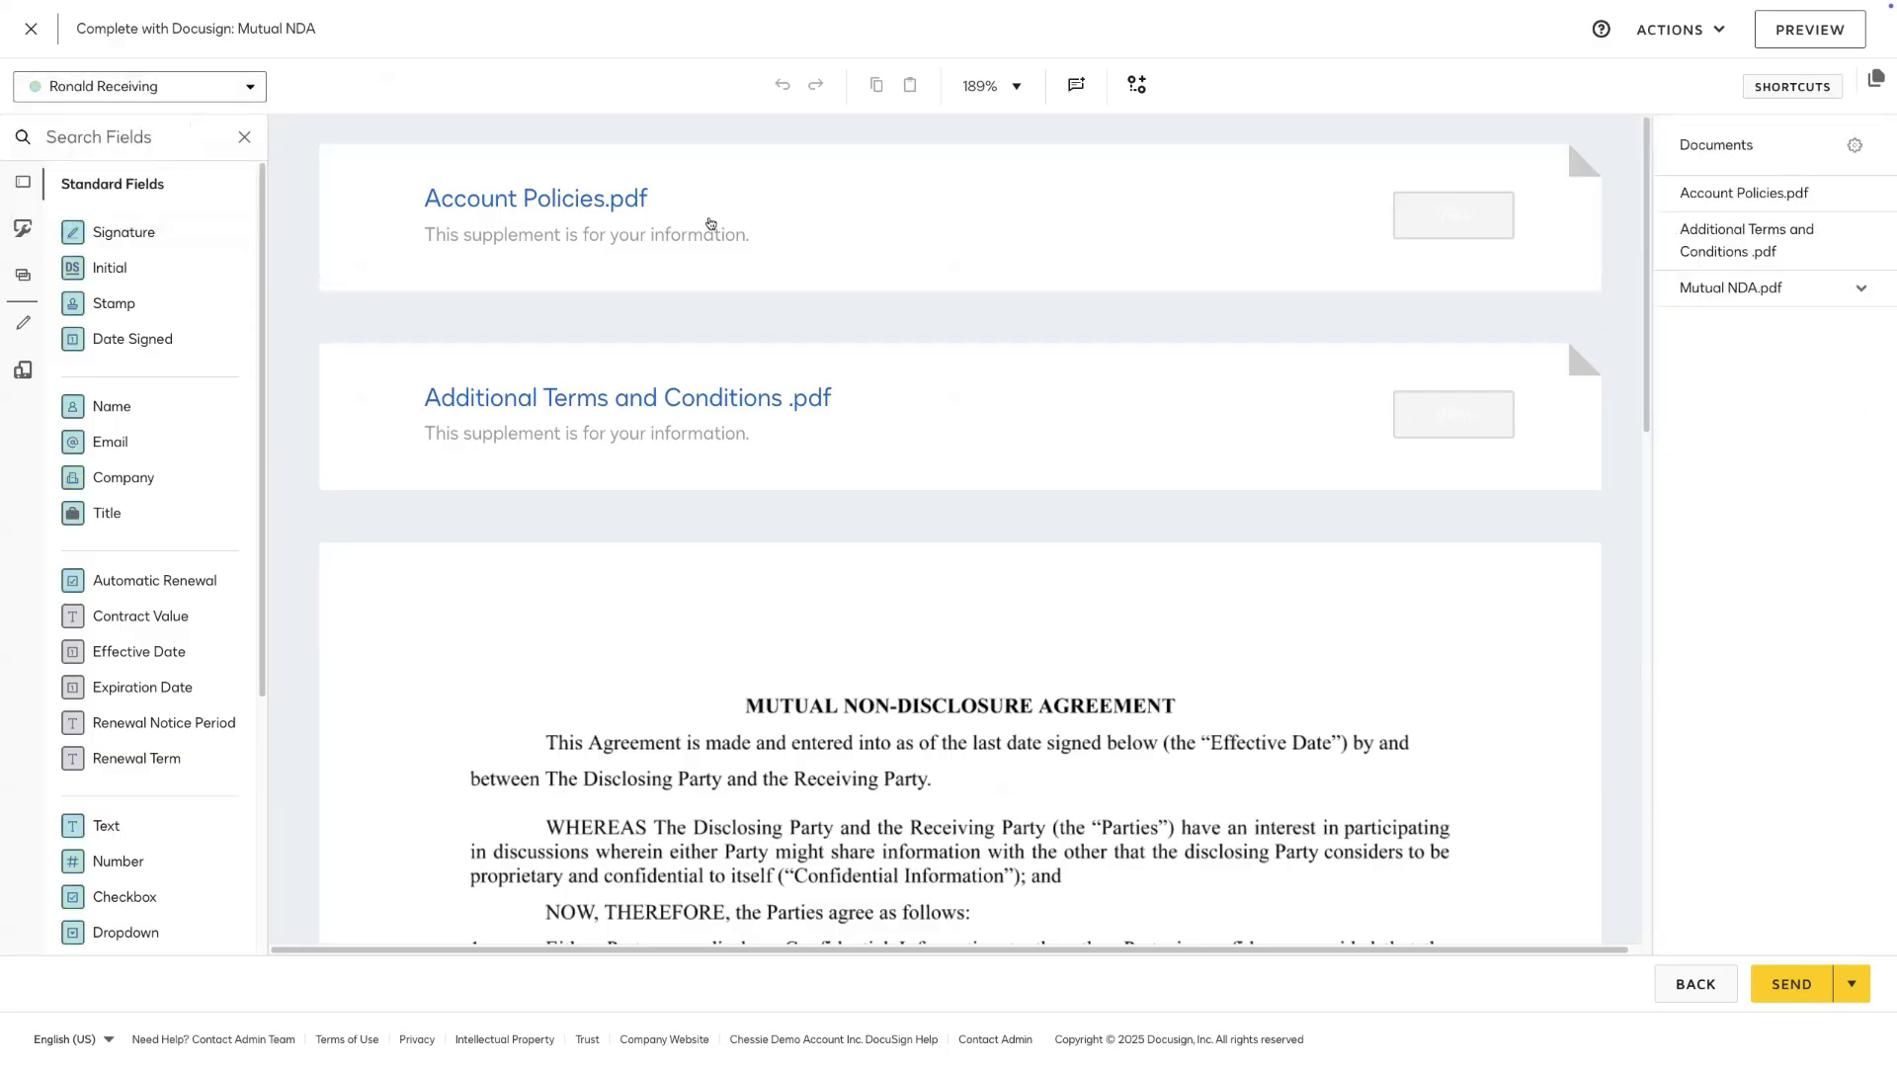
{"action": "left_click", "coordinate": [709, 225]}
{"action": "left_click", "coordinate": [1695, 296]}
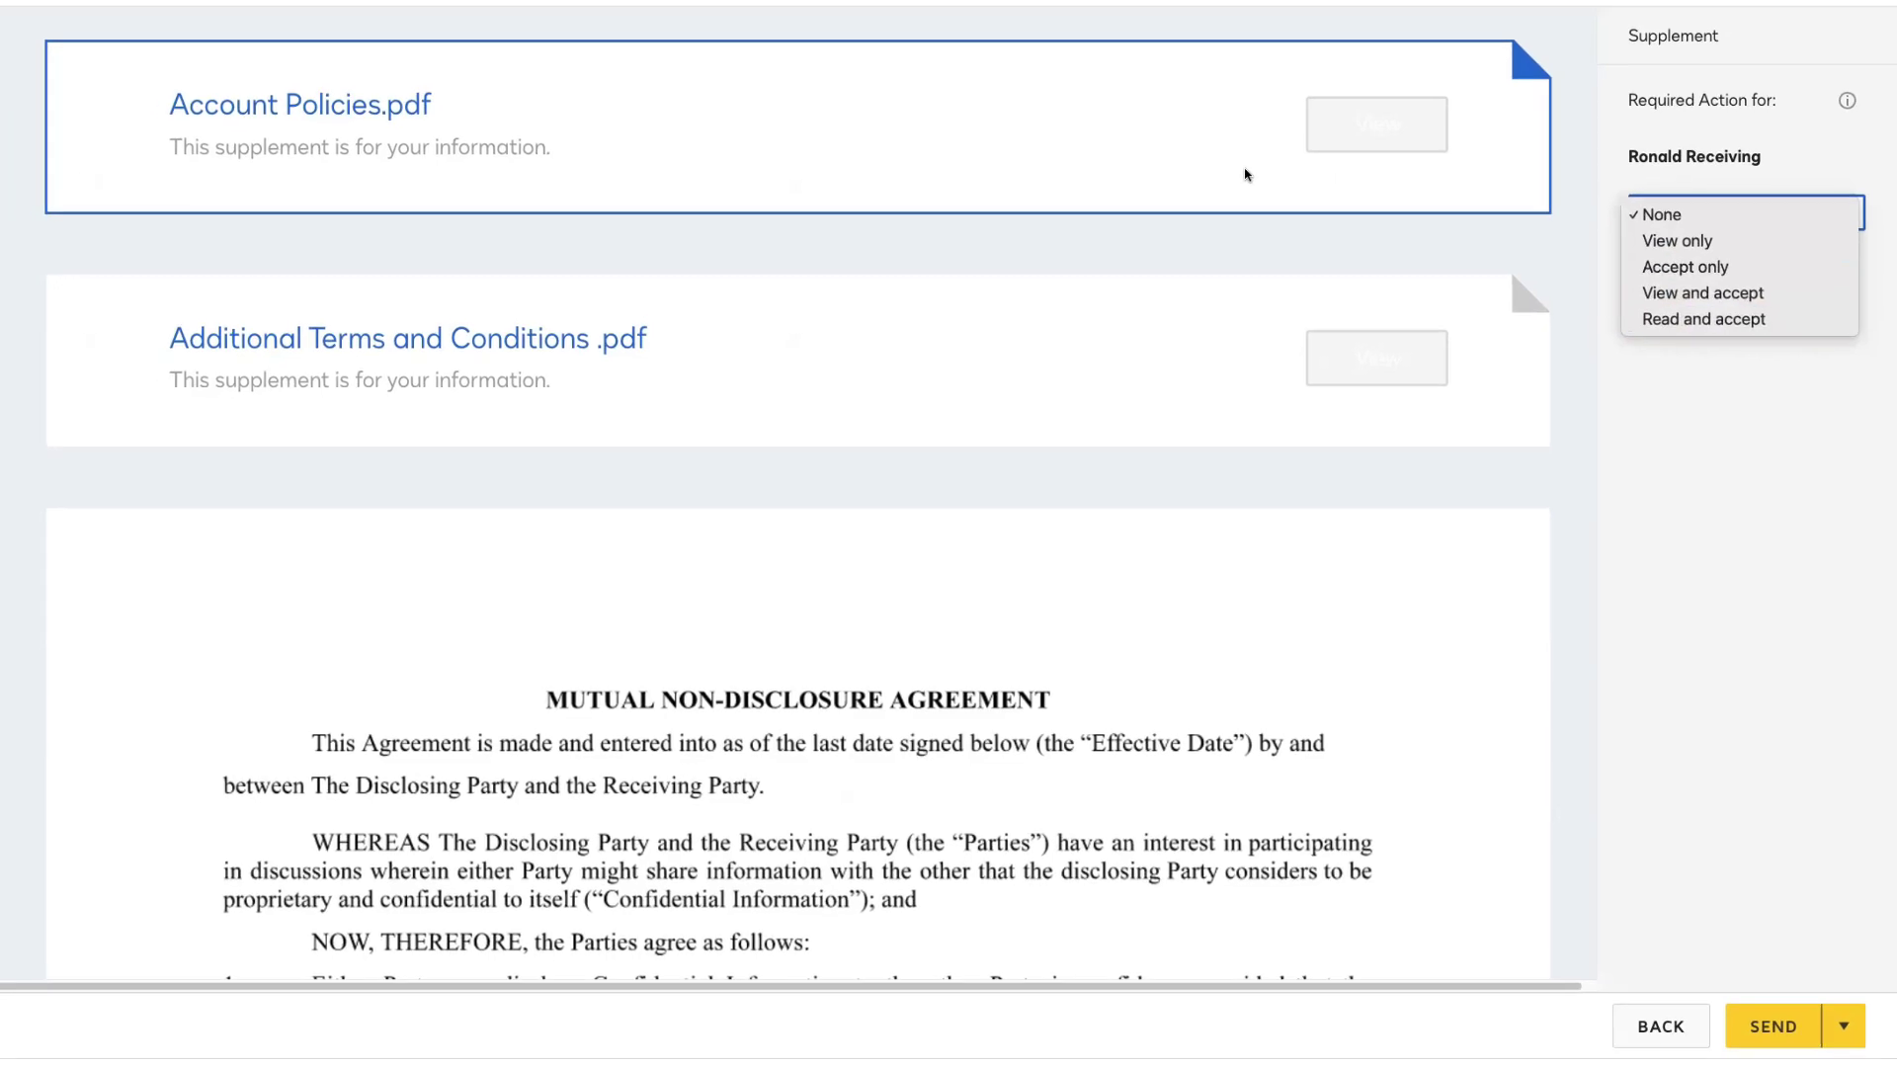
{"action": "left_click", "coordinate": [1245, 175]}
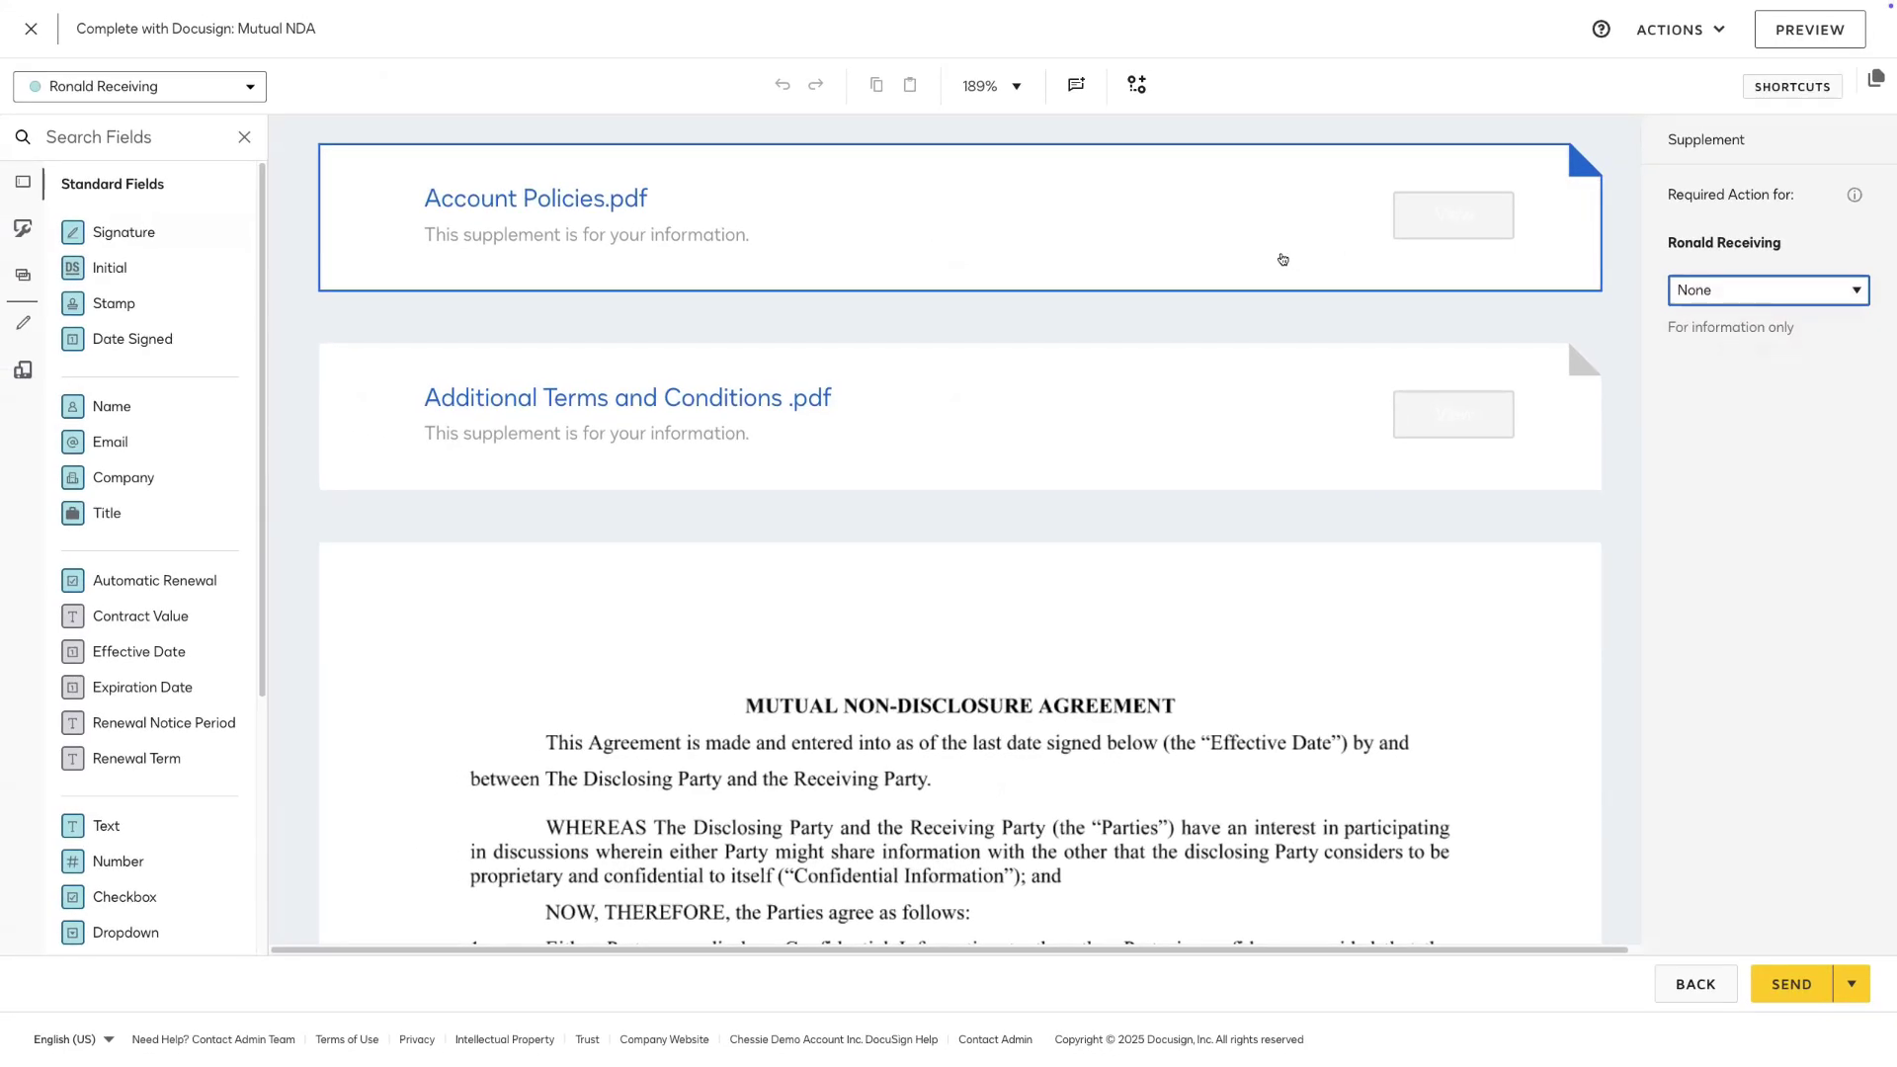
{"action": "left_click", "coordinate": [138, 86]}
Set Account Policies' required action to View for the disclosing recipient
{"action": "left_click", "coordinate": [108, 122]}
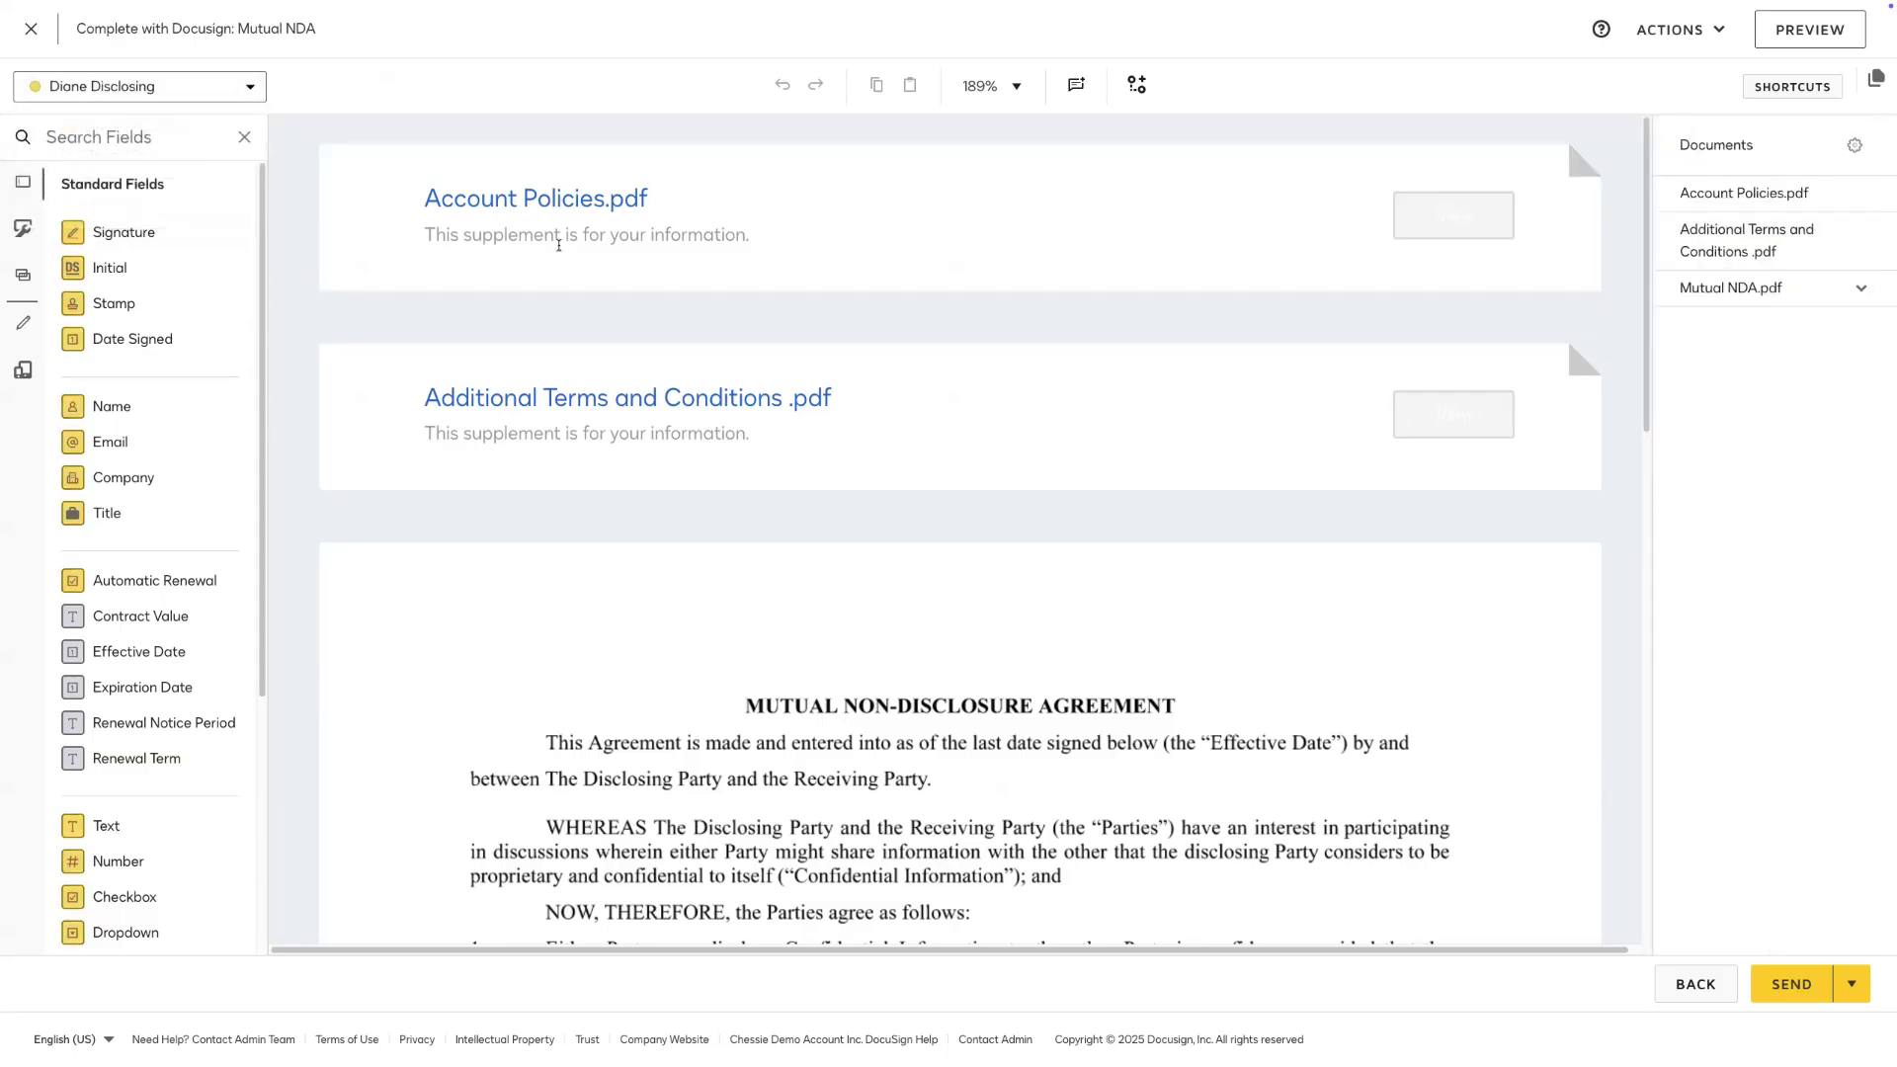
{"action": "left_click", "coordinate": [800, 240]}
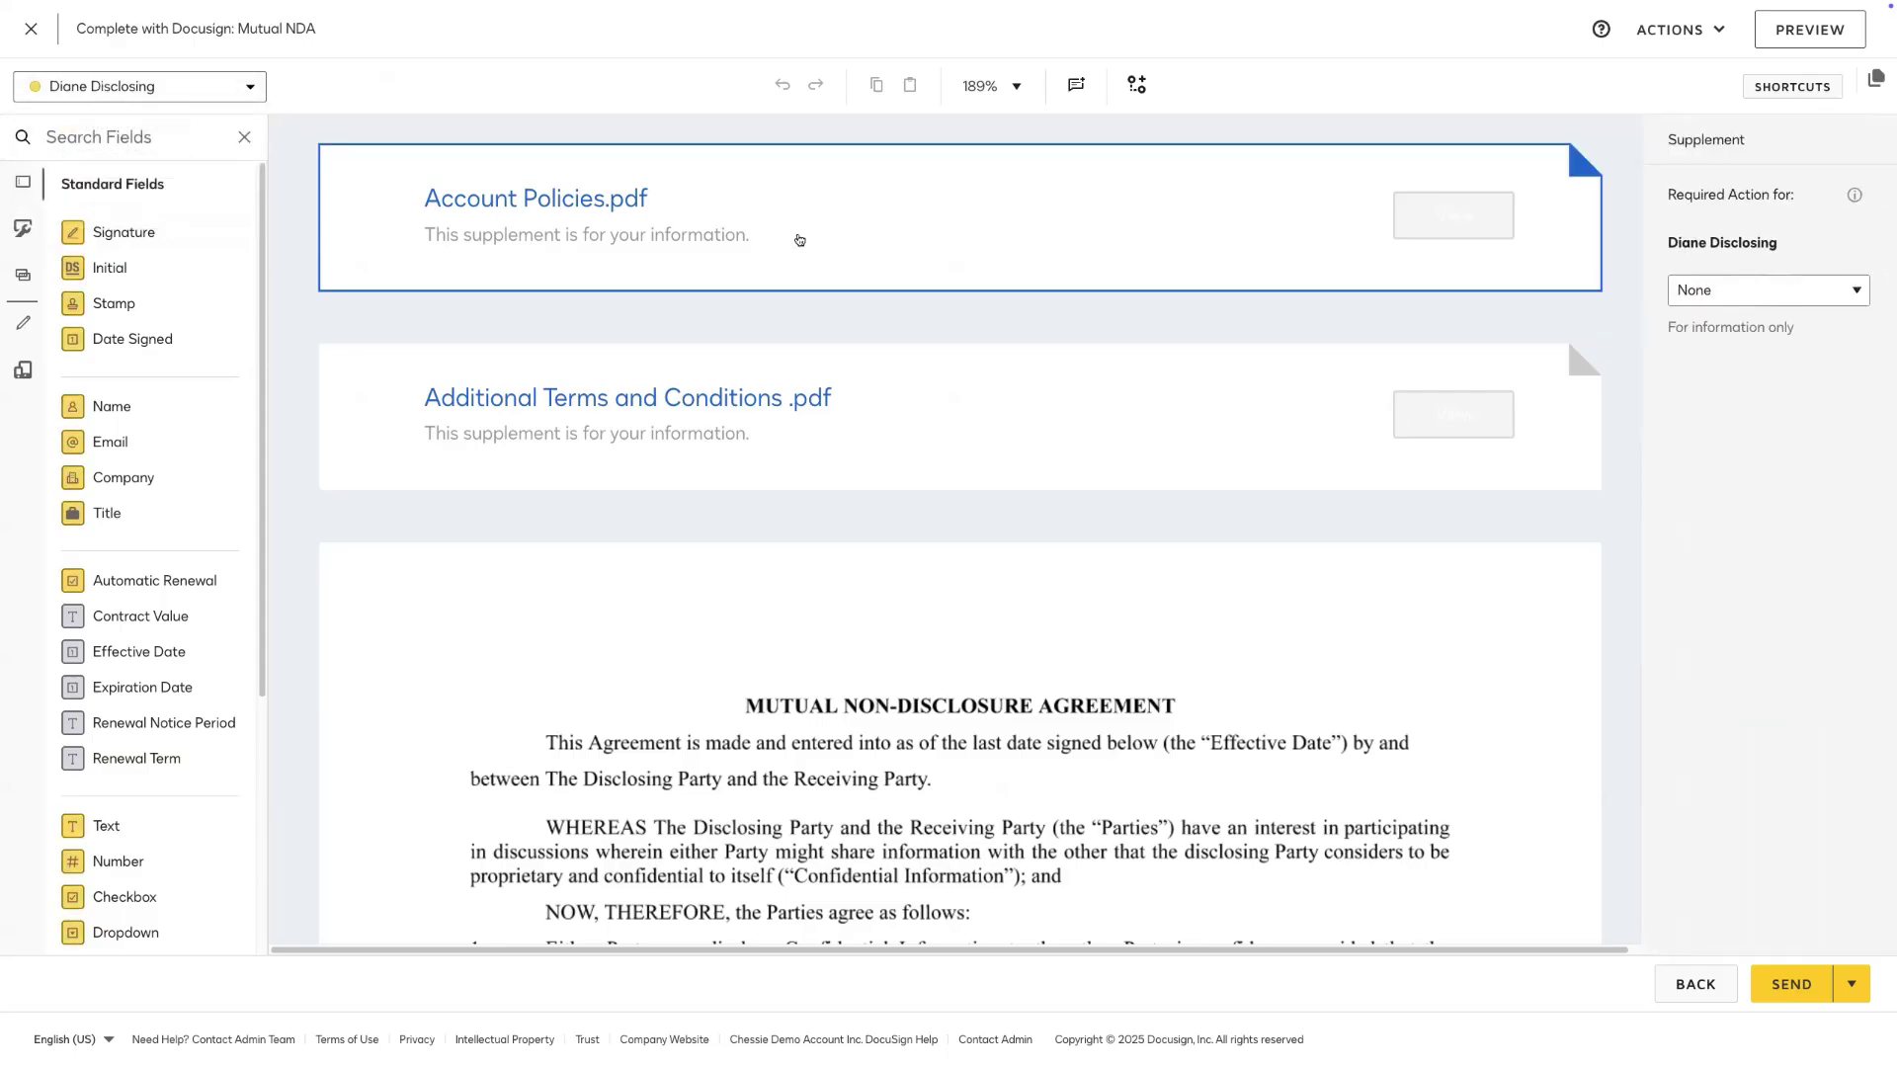
{"action": "left_click", "coordinate": [1756, 293]}
{"action": "left_click", "coordinate": [1710, 314]}
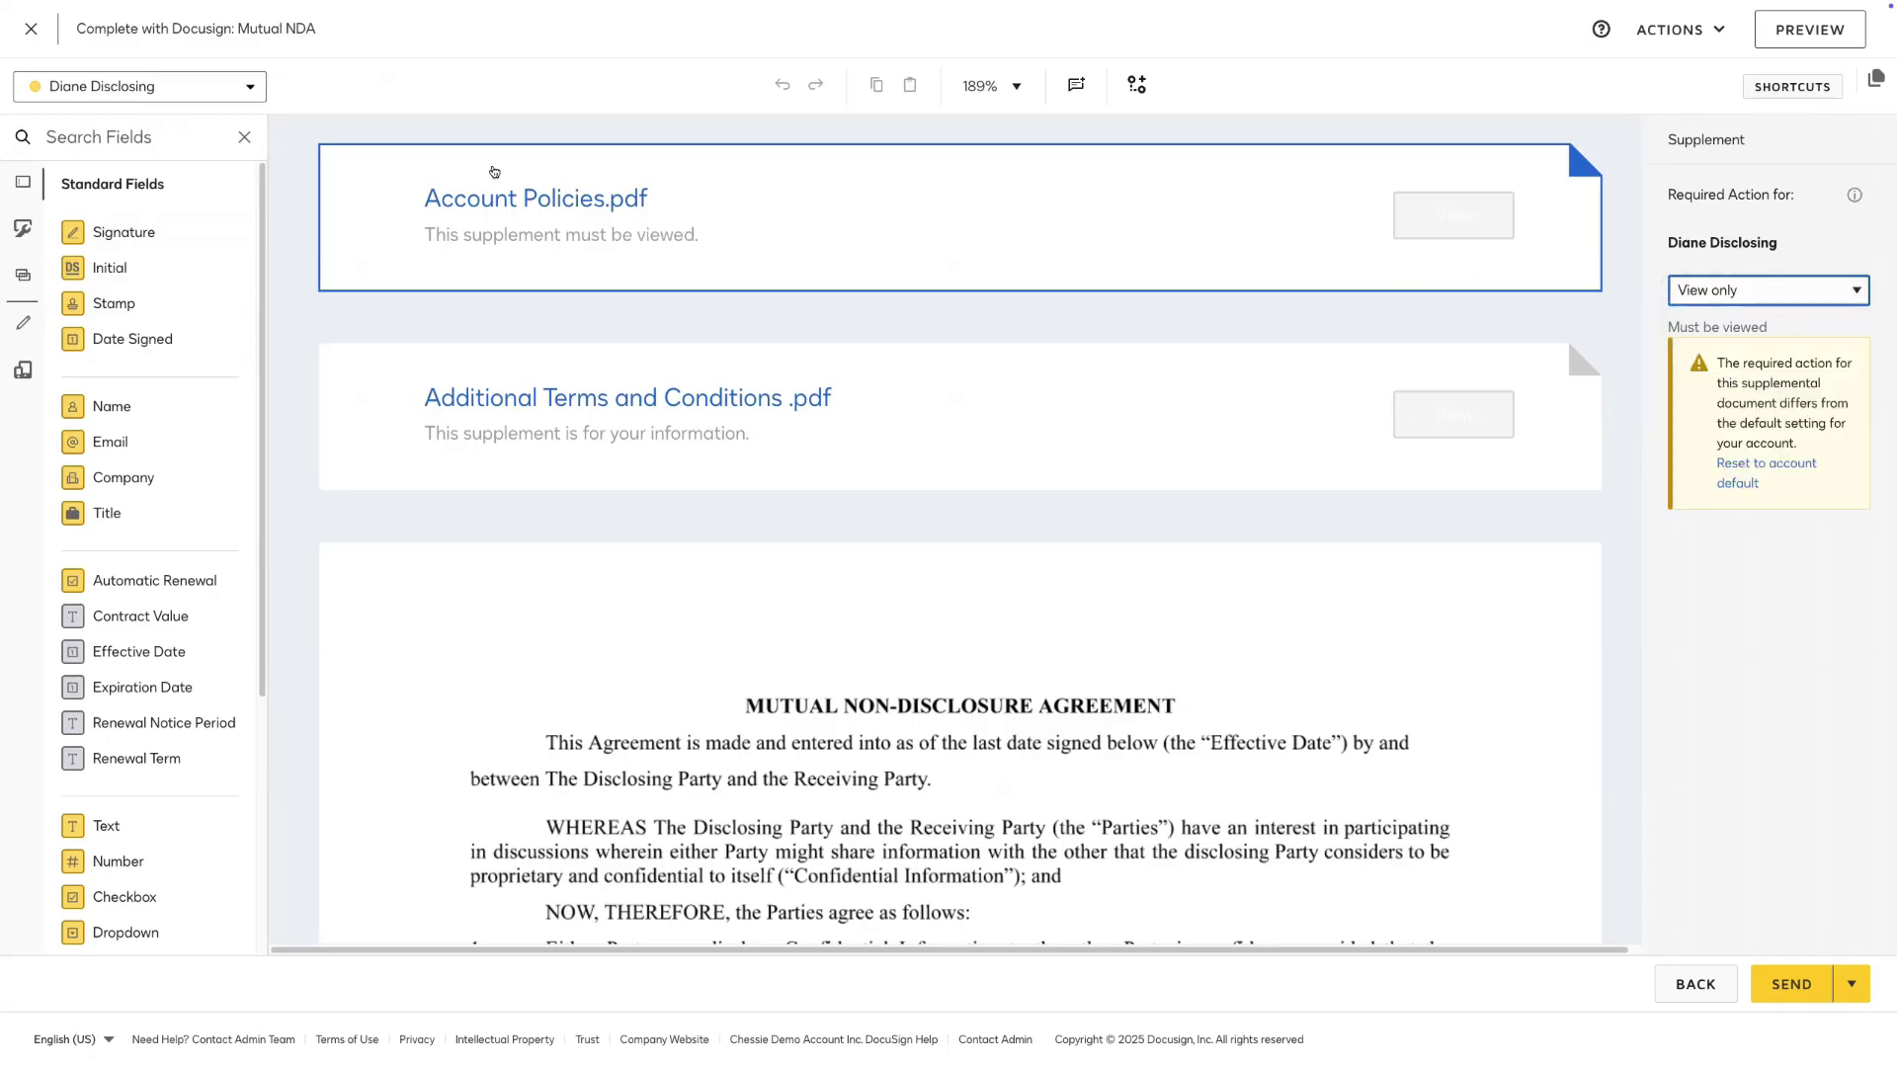
Set Account Policies' required action to Accept for the receiving recipient
{"action": "left_click", "coordinate": [220, 98]}
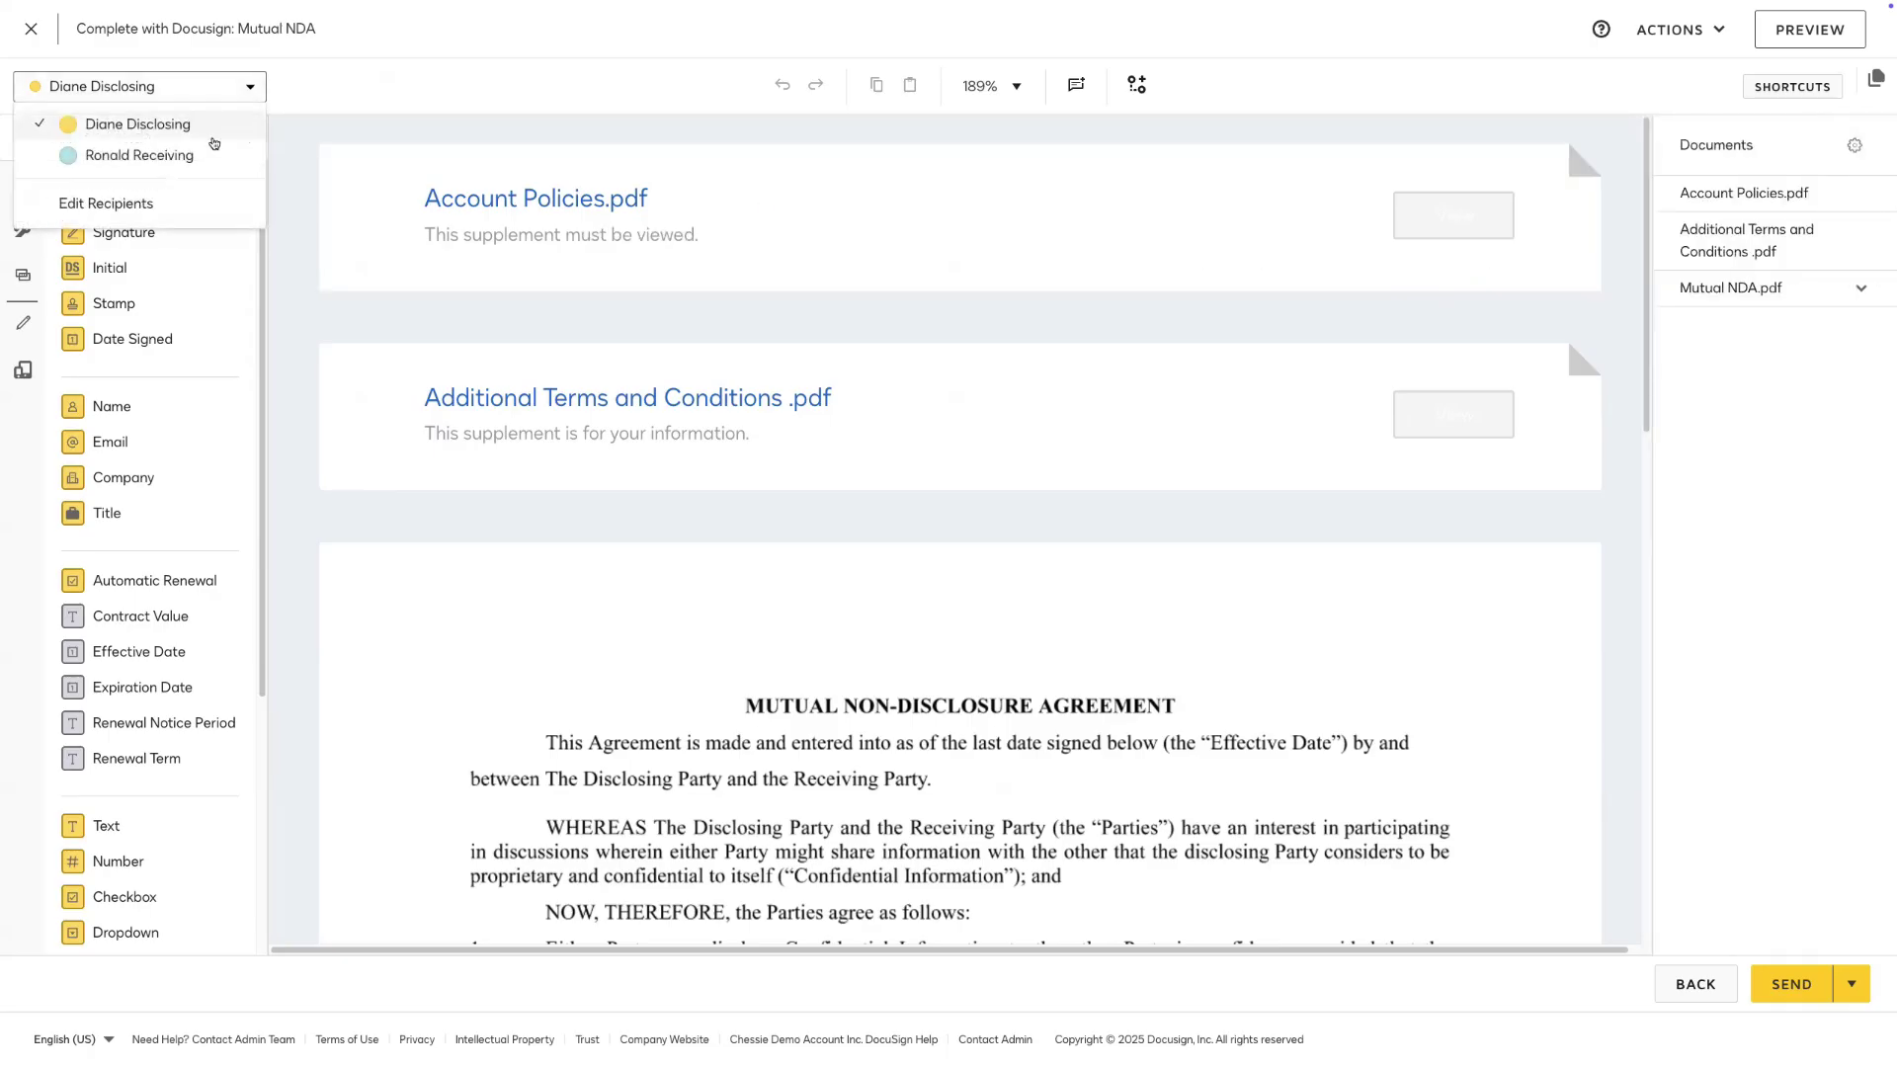
{"action": "left_click", "coordinate": [139, 155]}
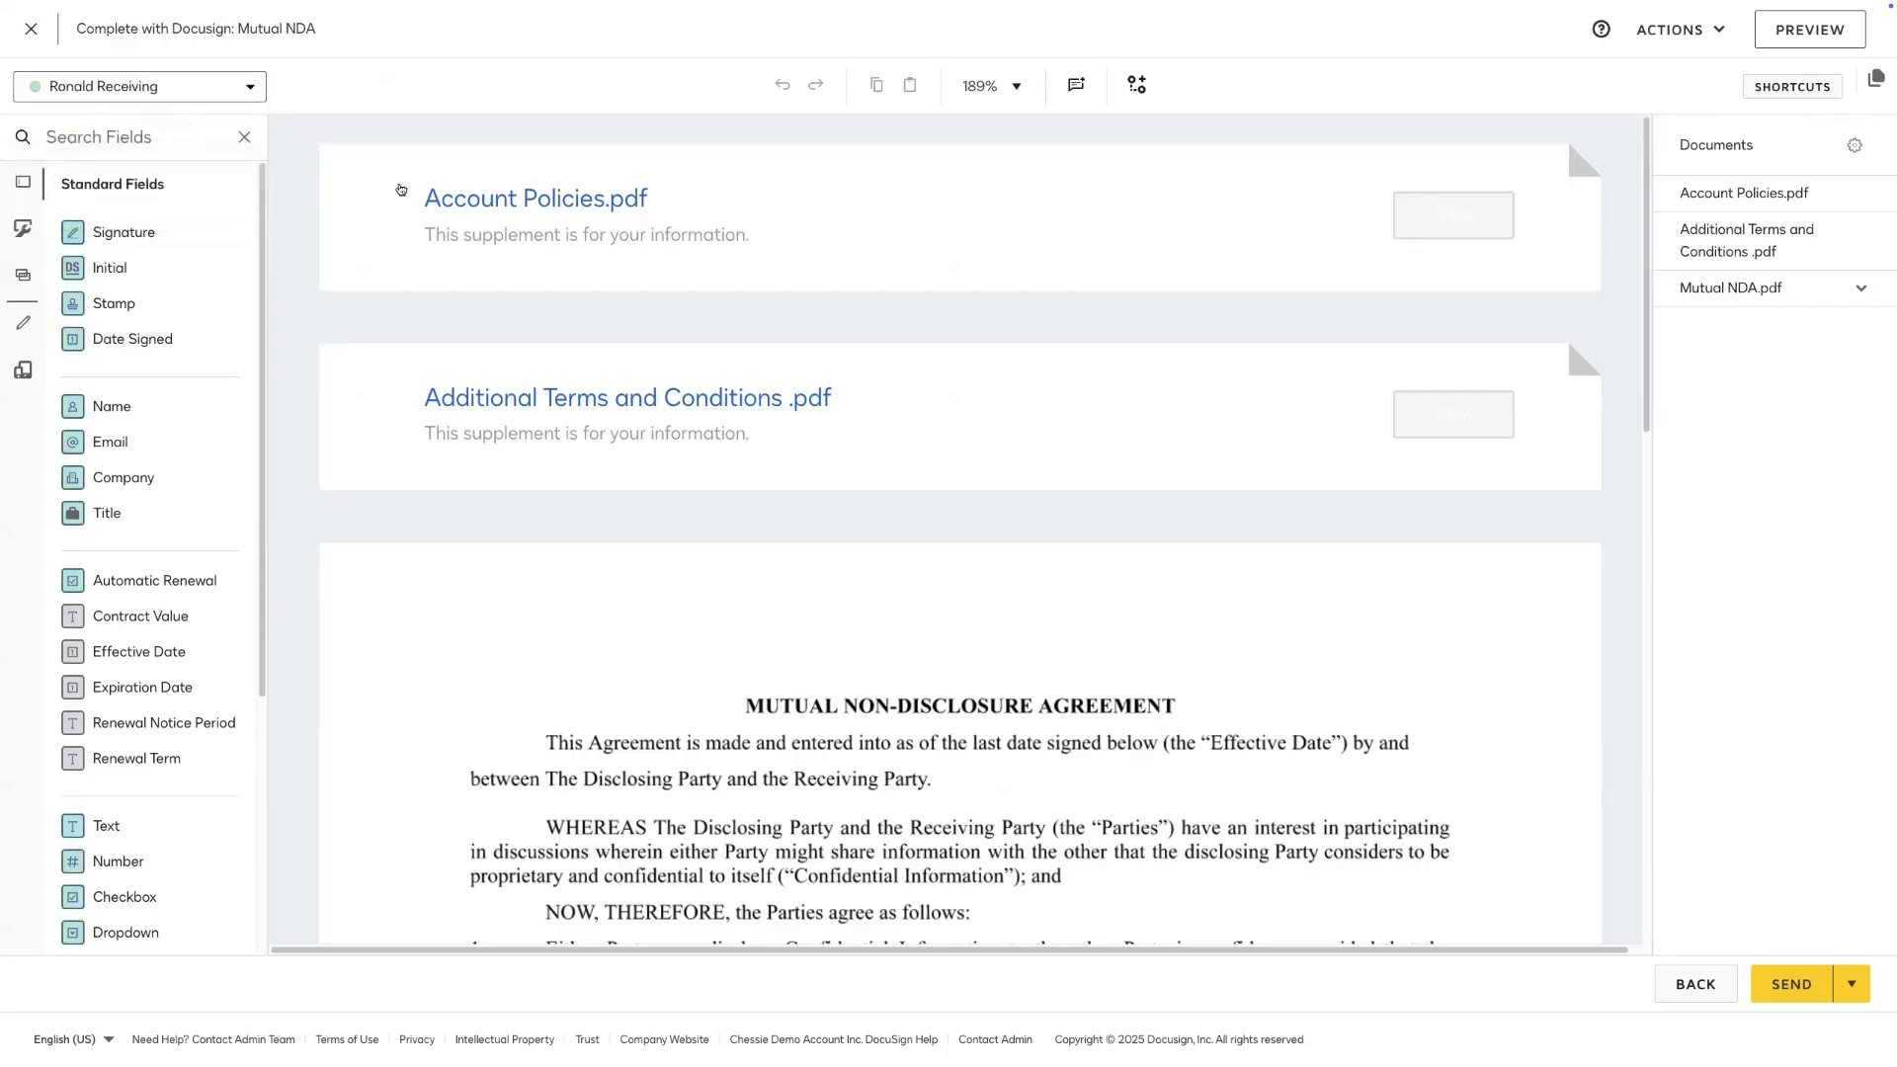
{"action": "left_click", "coordinate": [726, 227]}
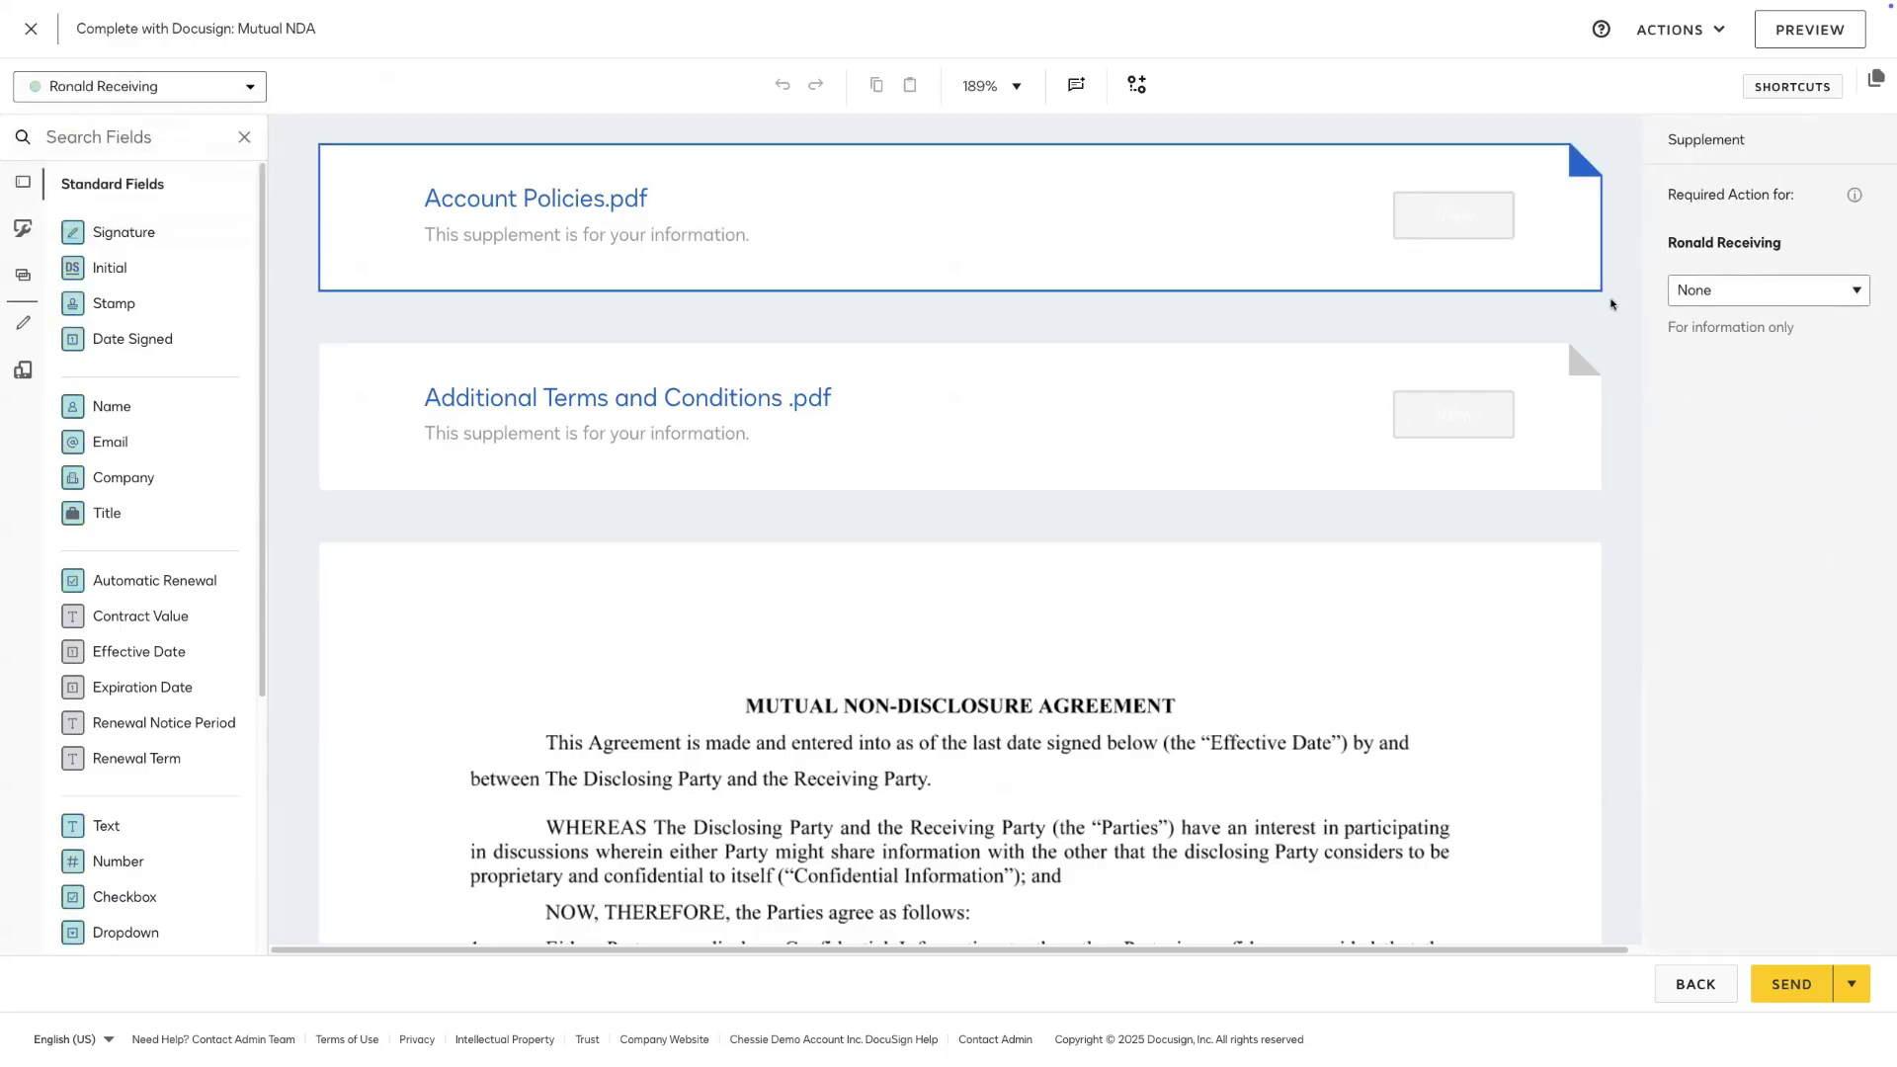
{"action": "left_click", "coordinate": [1700, 299]}
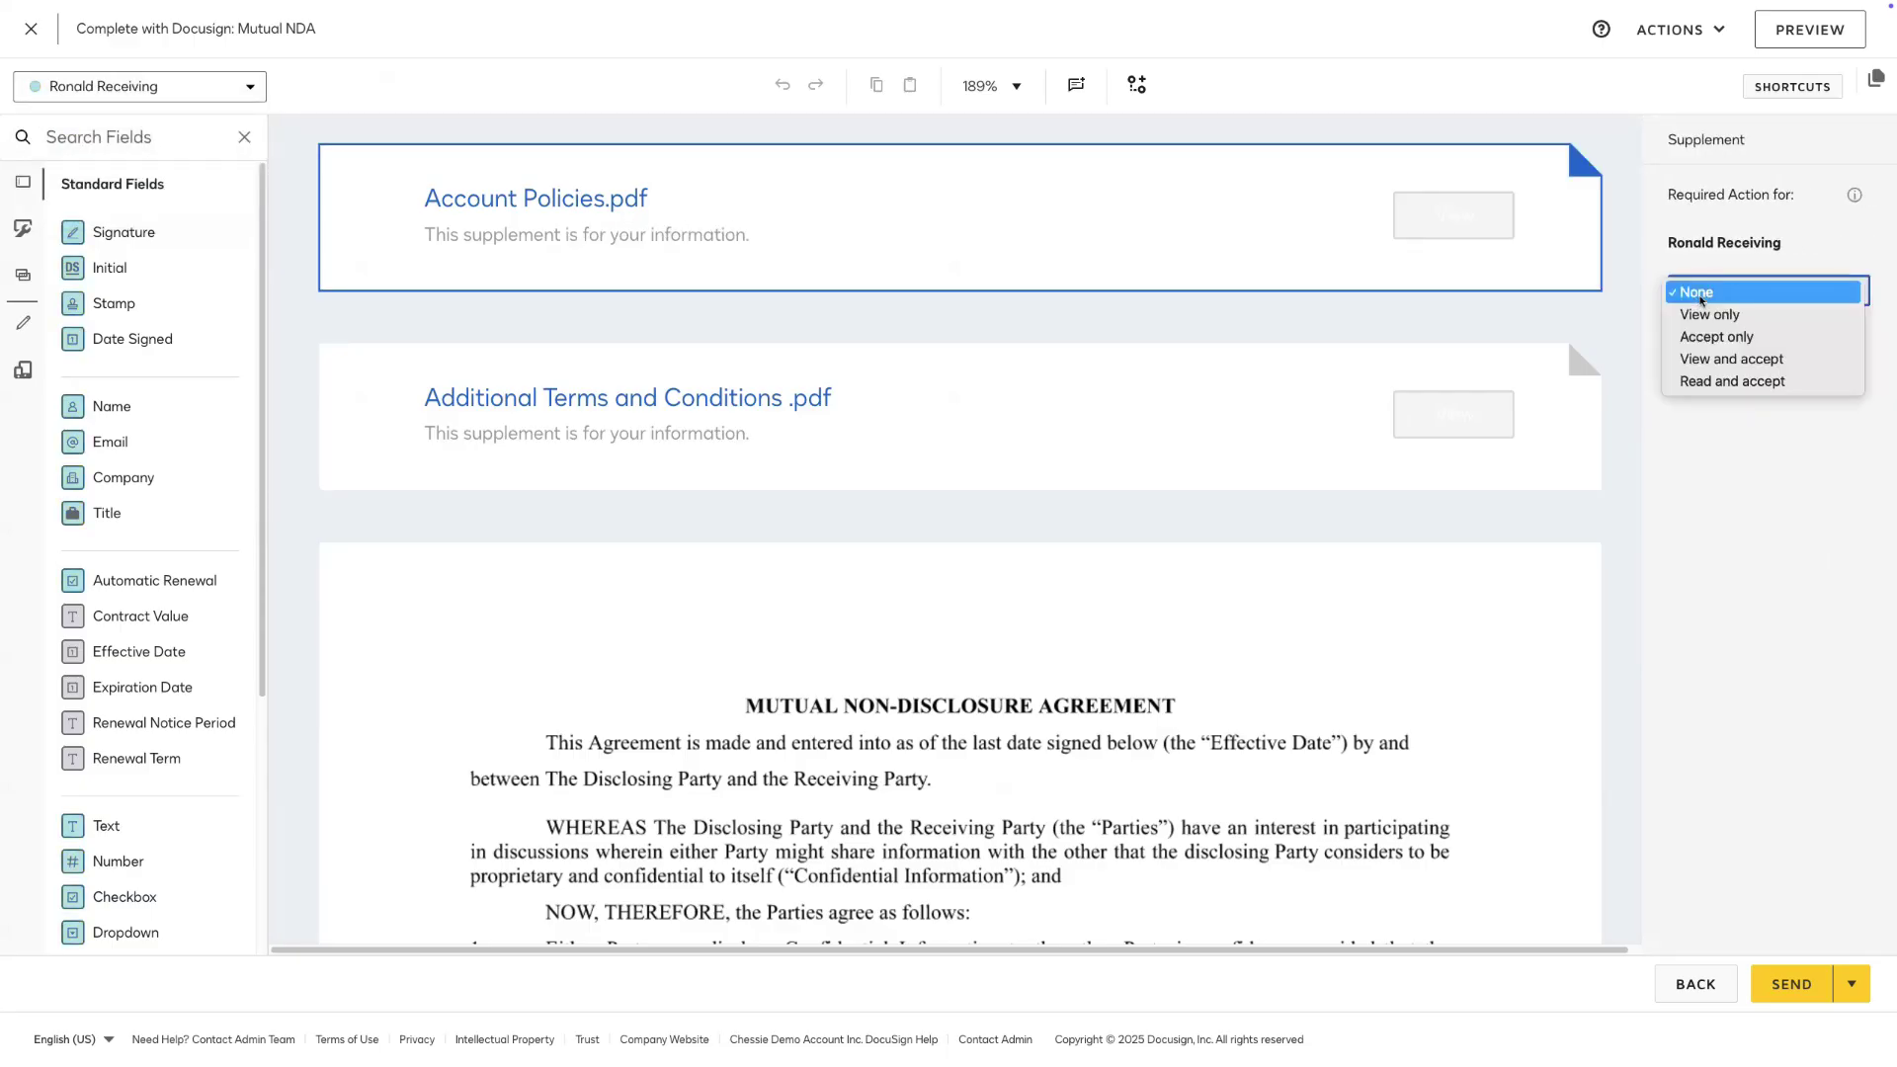
{"action": "left_click", "coordinate": [1716, 335]}
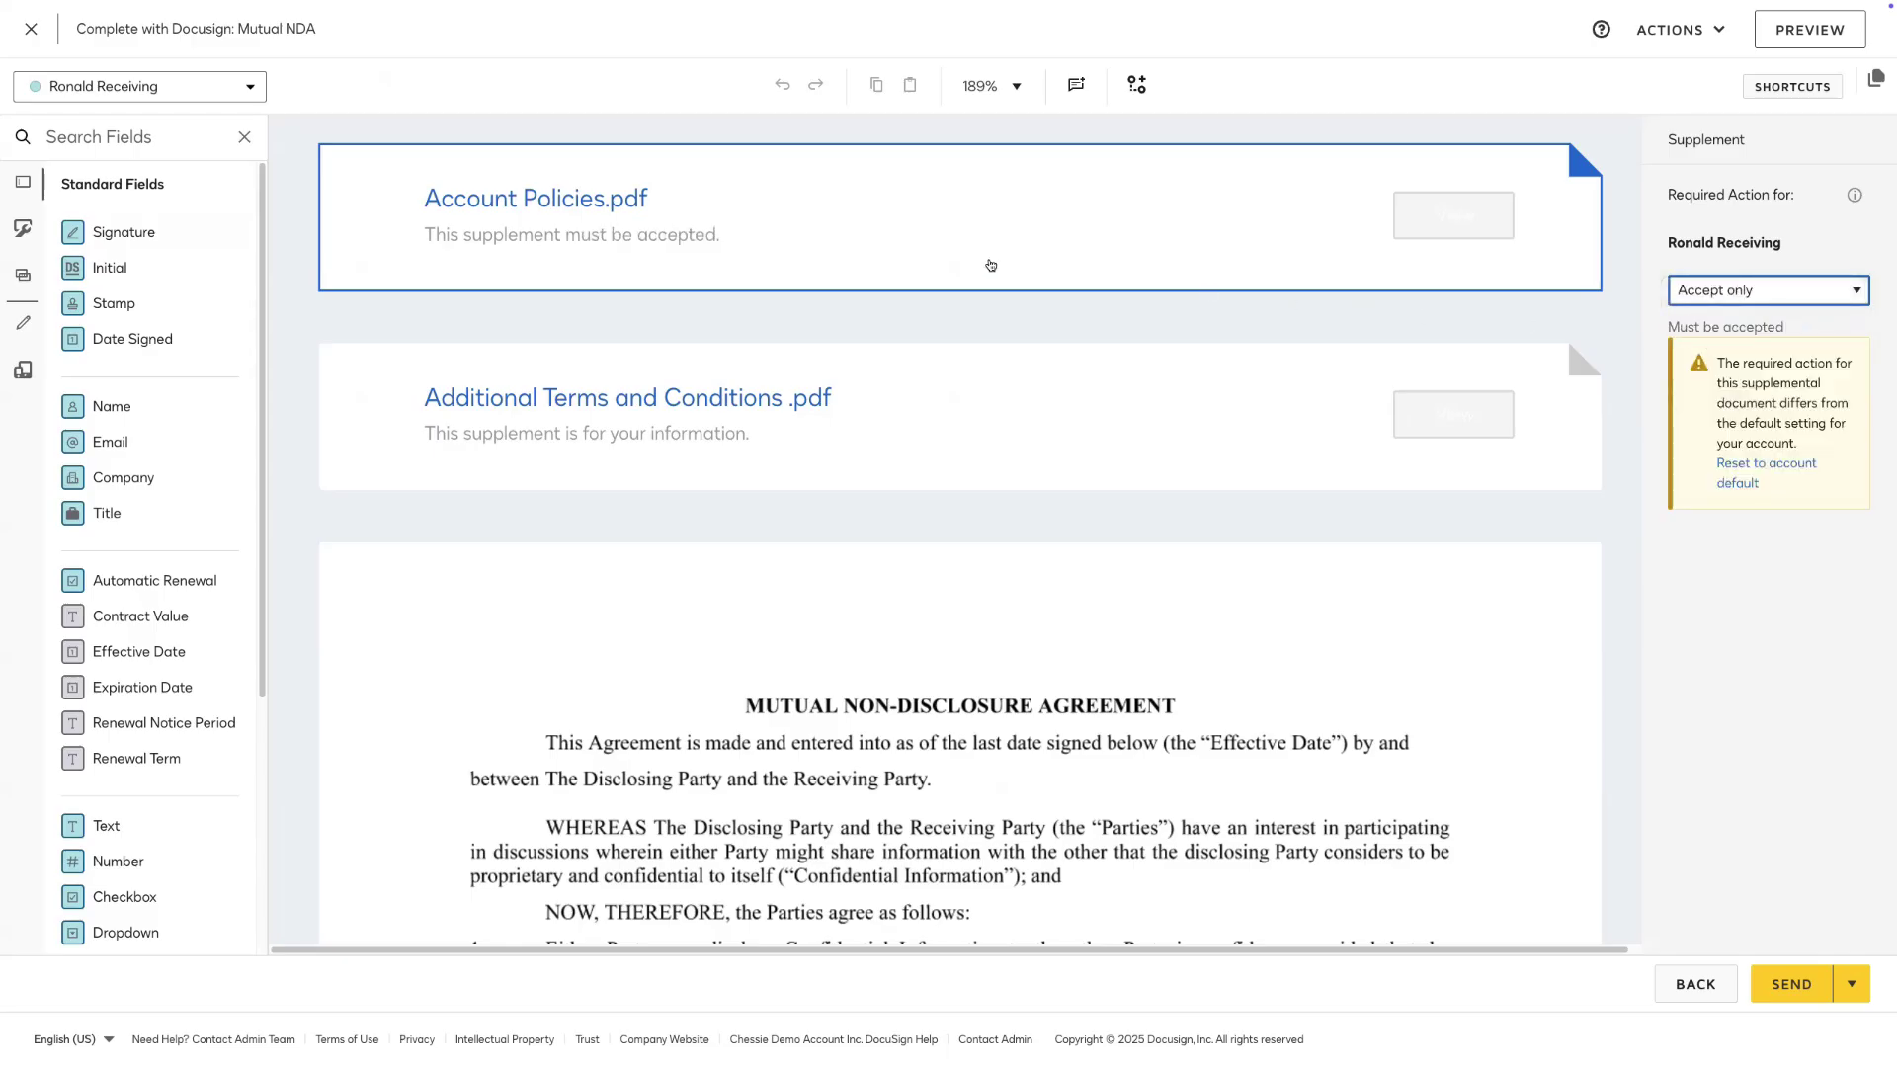
{"action": "left_click", "coordinate": [540, 379]}
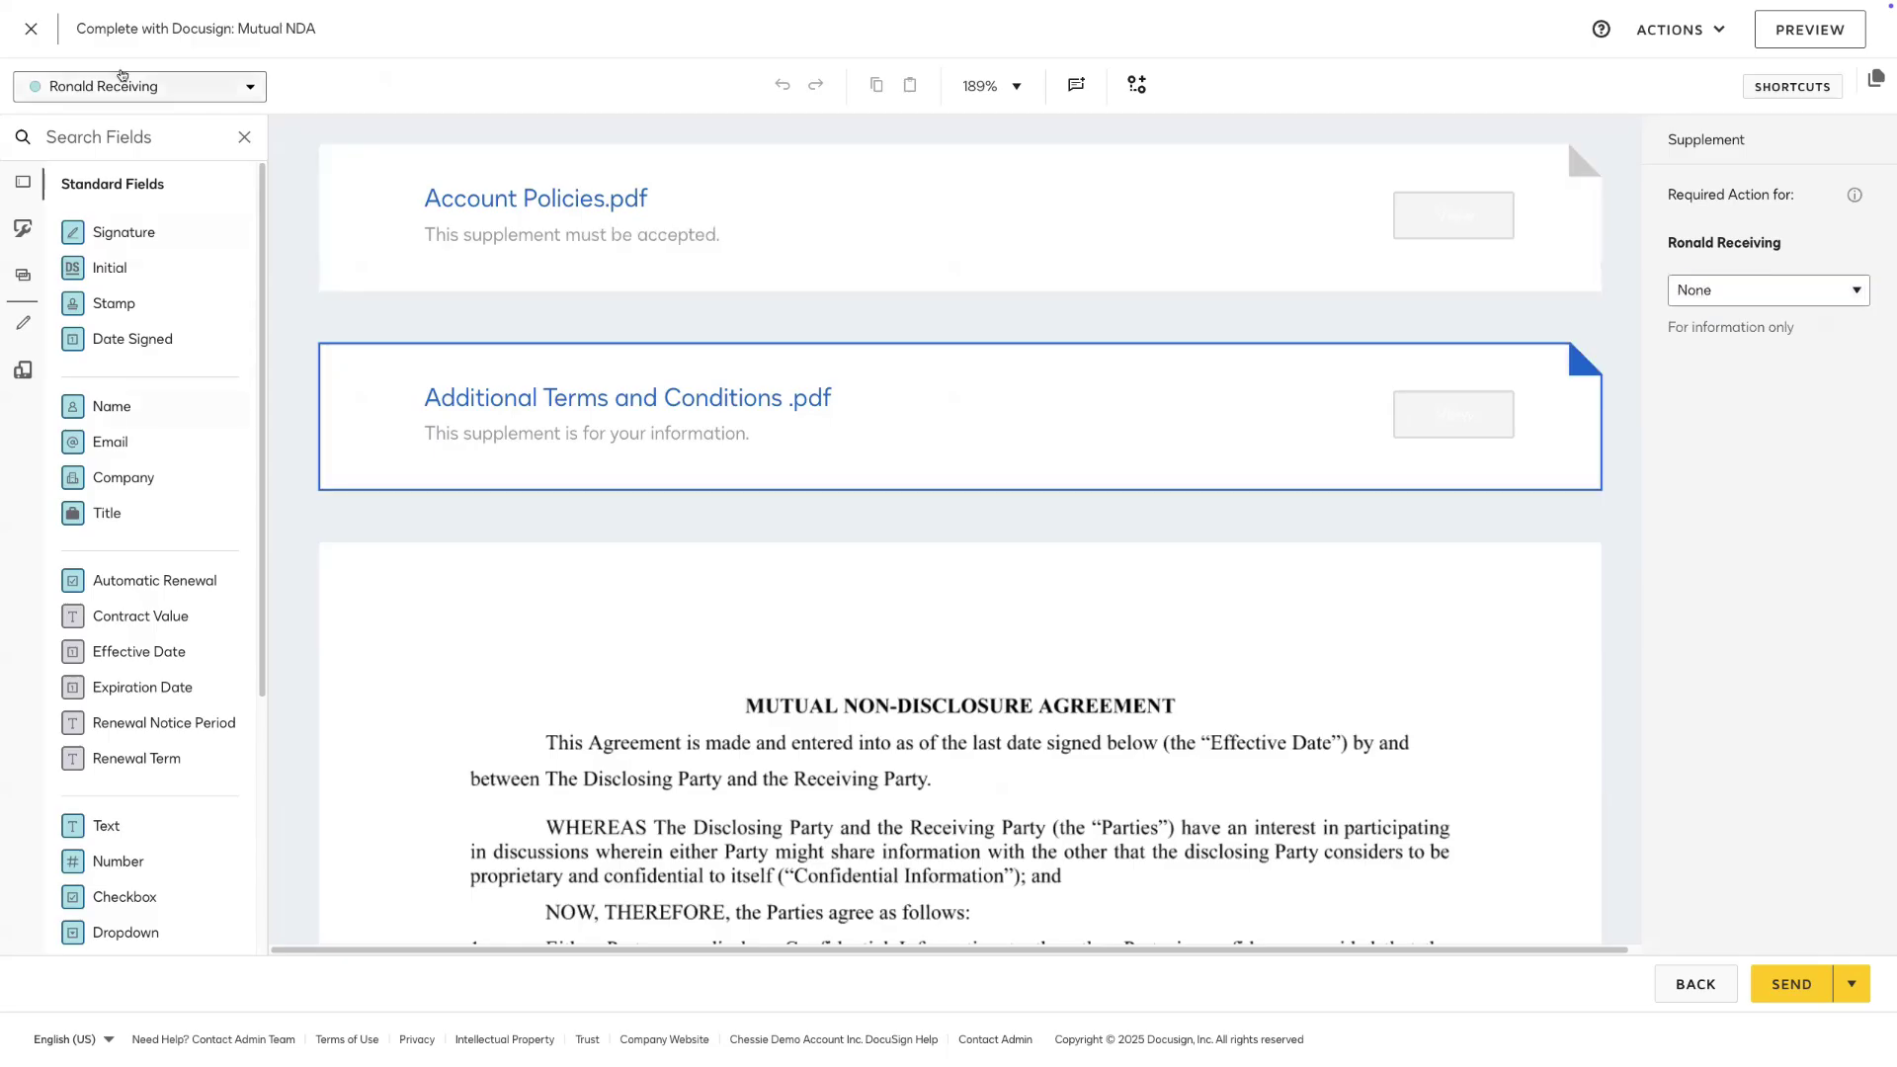
Require the disclosing party to read and accept Additional Terms and Conditions
{"action": "left_click", "coordinate": [123, 86]}
{"action": "left_click", "coordinate": [94, 122]}
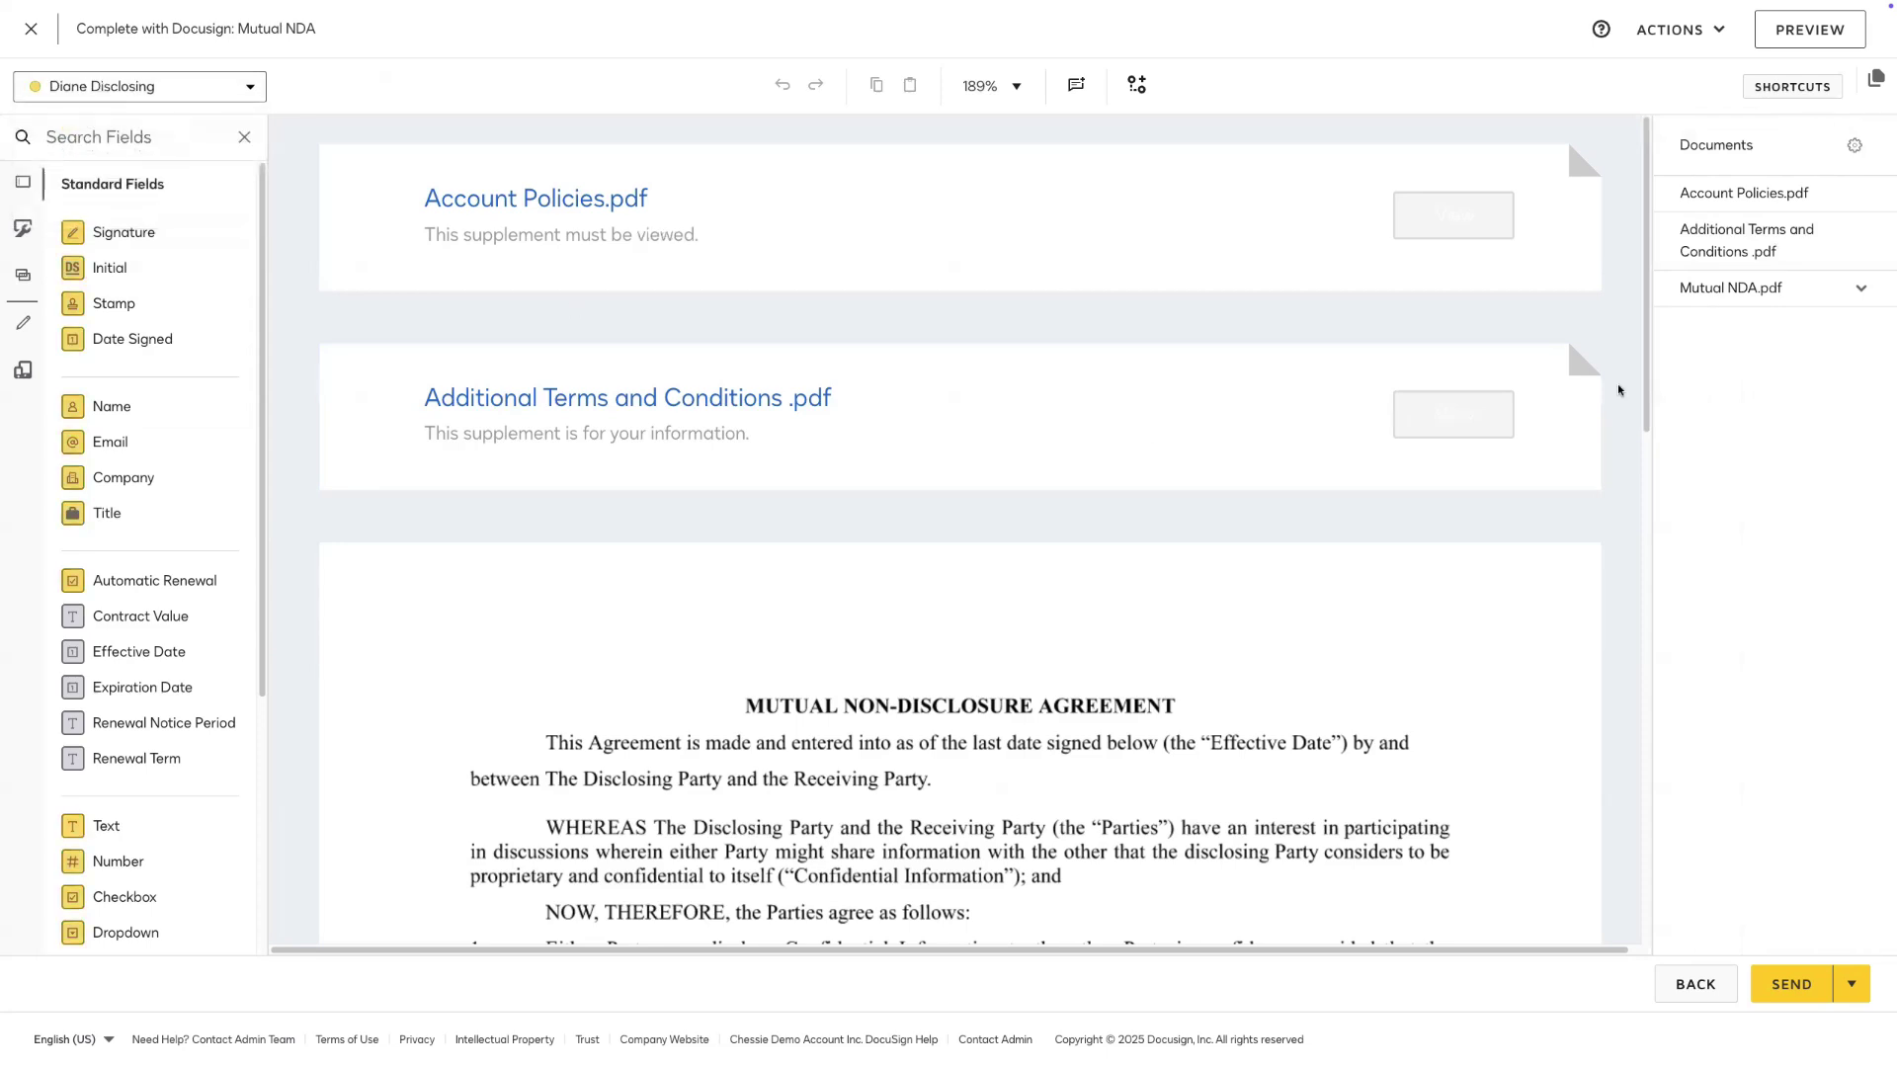
{"action": "left_click", "coordinate": [1447, 397]}
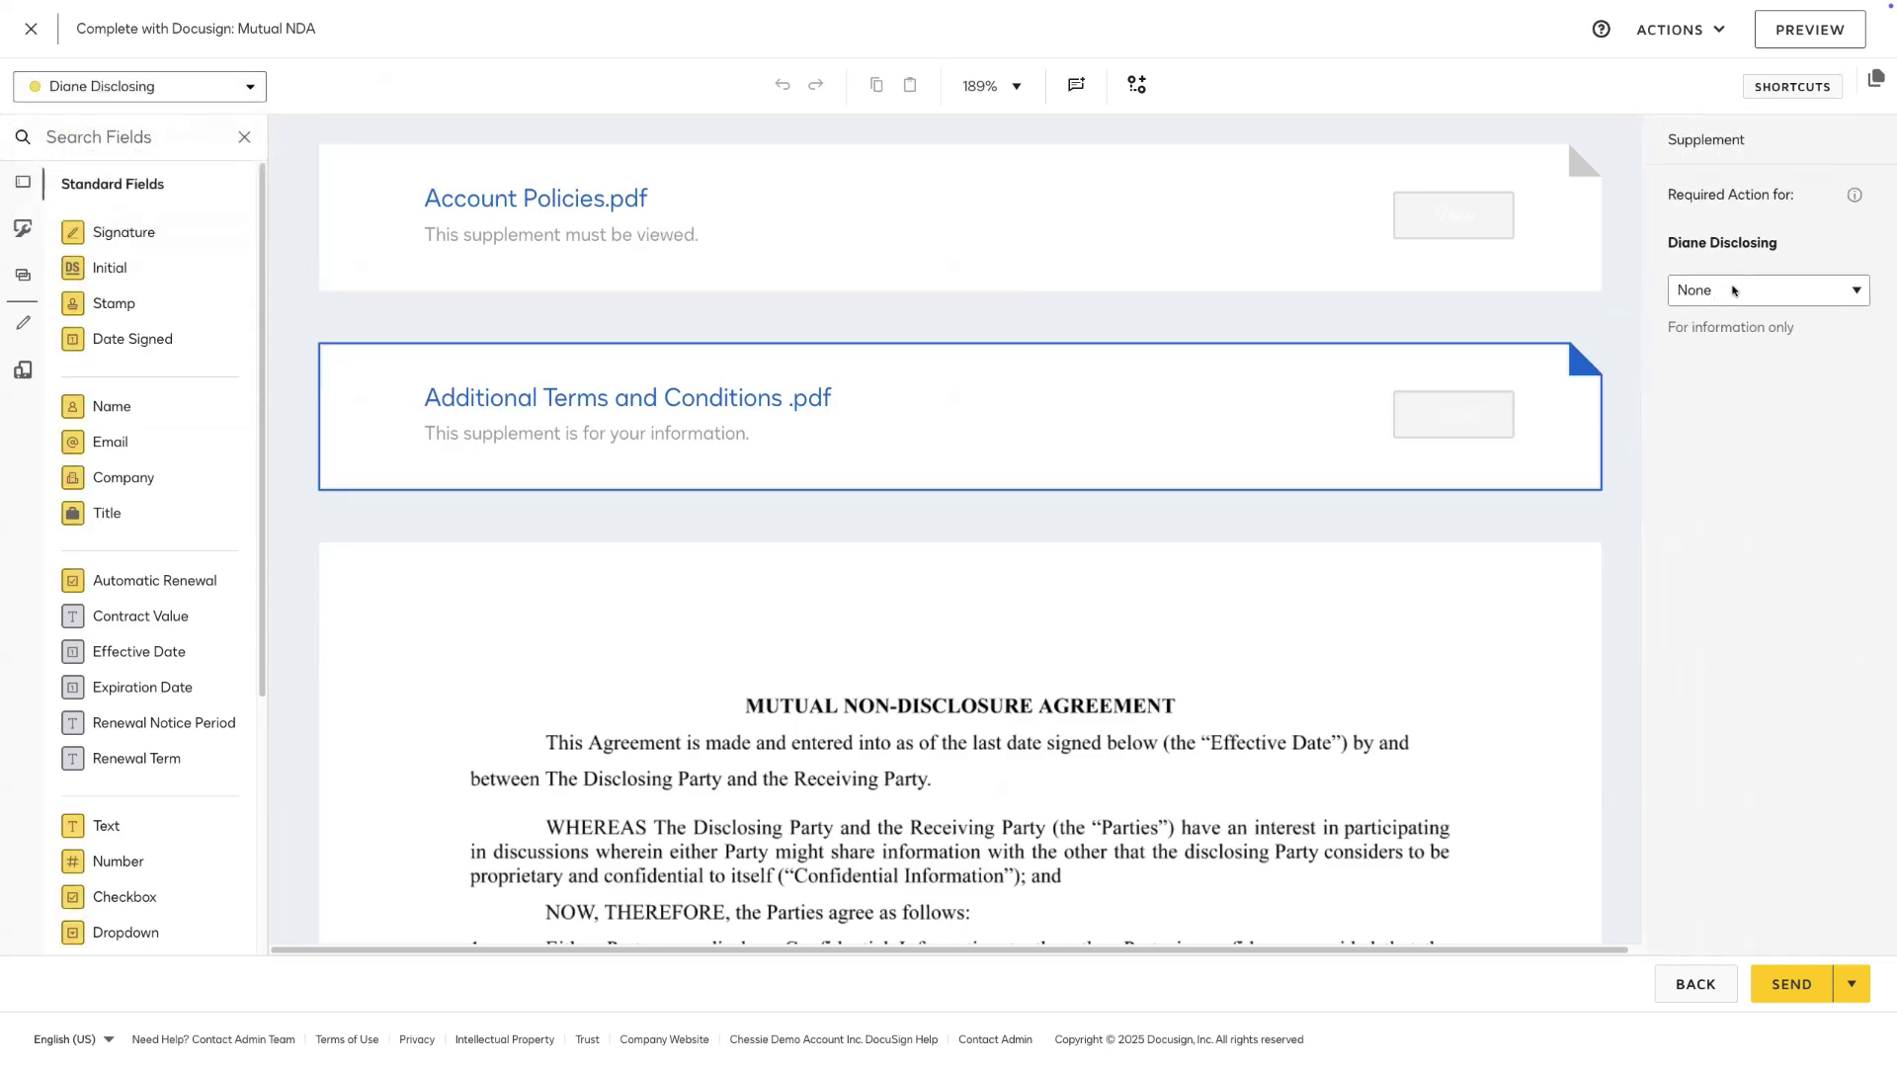
{"action": "left_click", "coordinate": [1732, 290]}
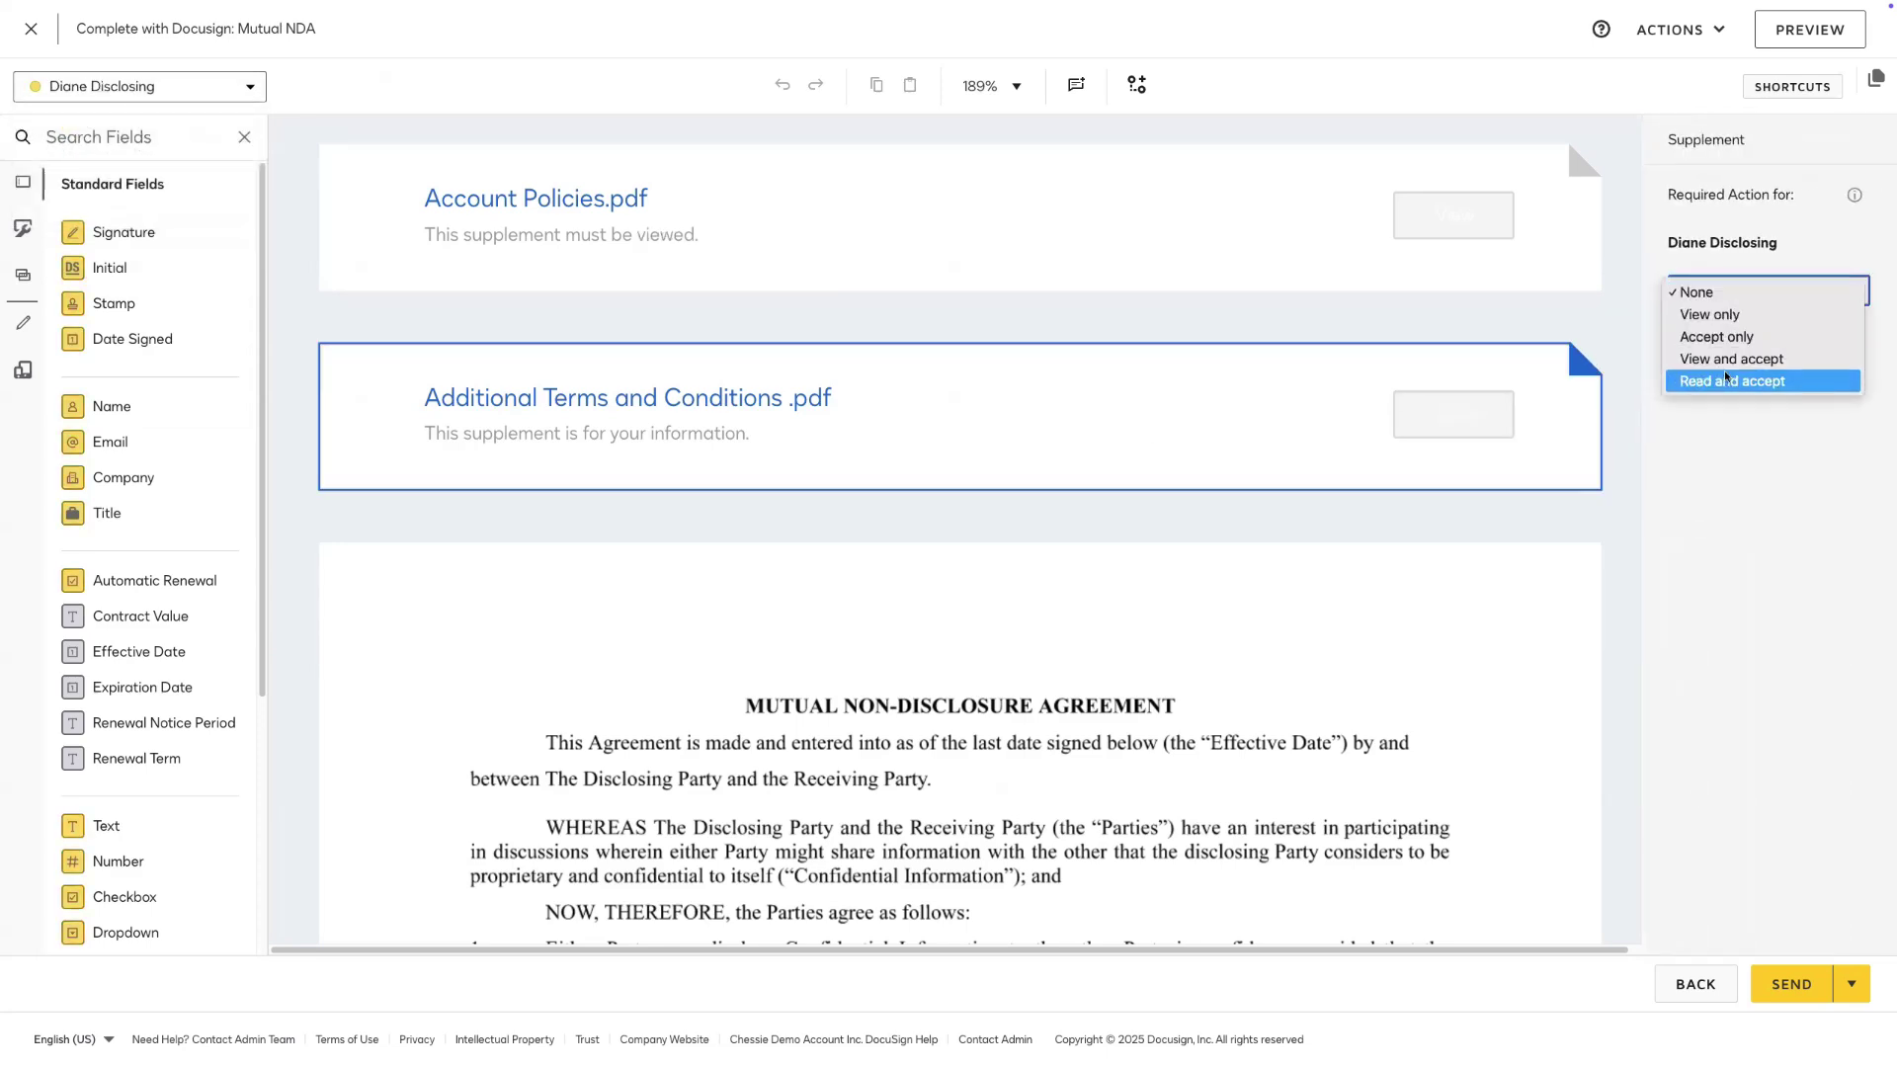
{"action": "left_click", "coordinate": [1721, 380]}
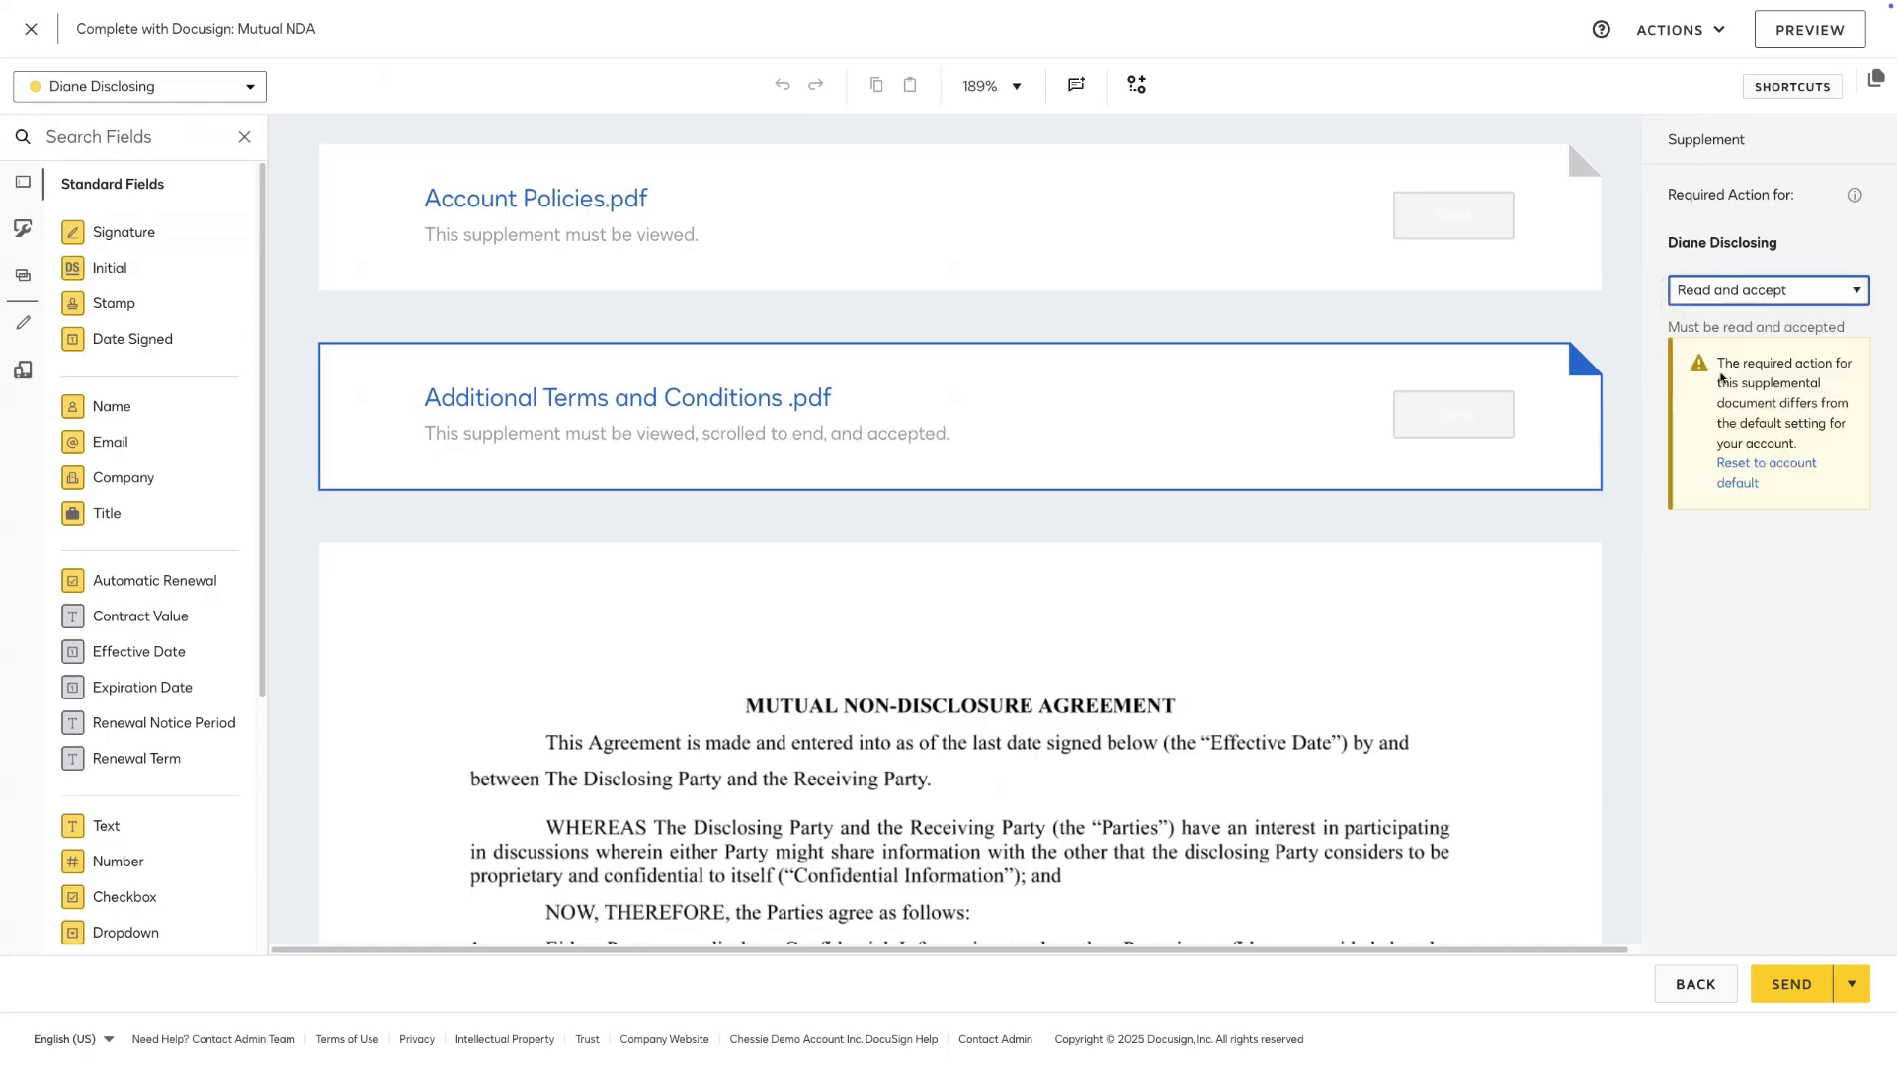
Require the receiving party only to view Additional Terms and Conditions
{"action": "left_click", "coordinate": [198, 88]}
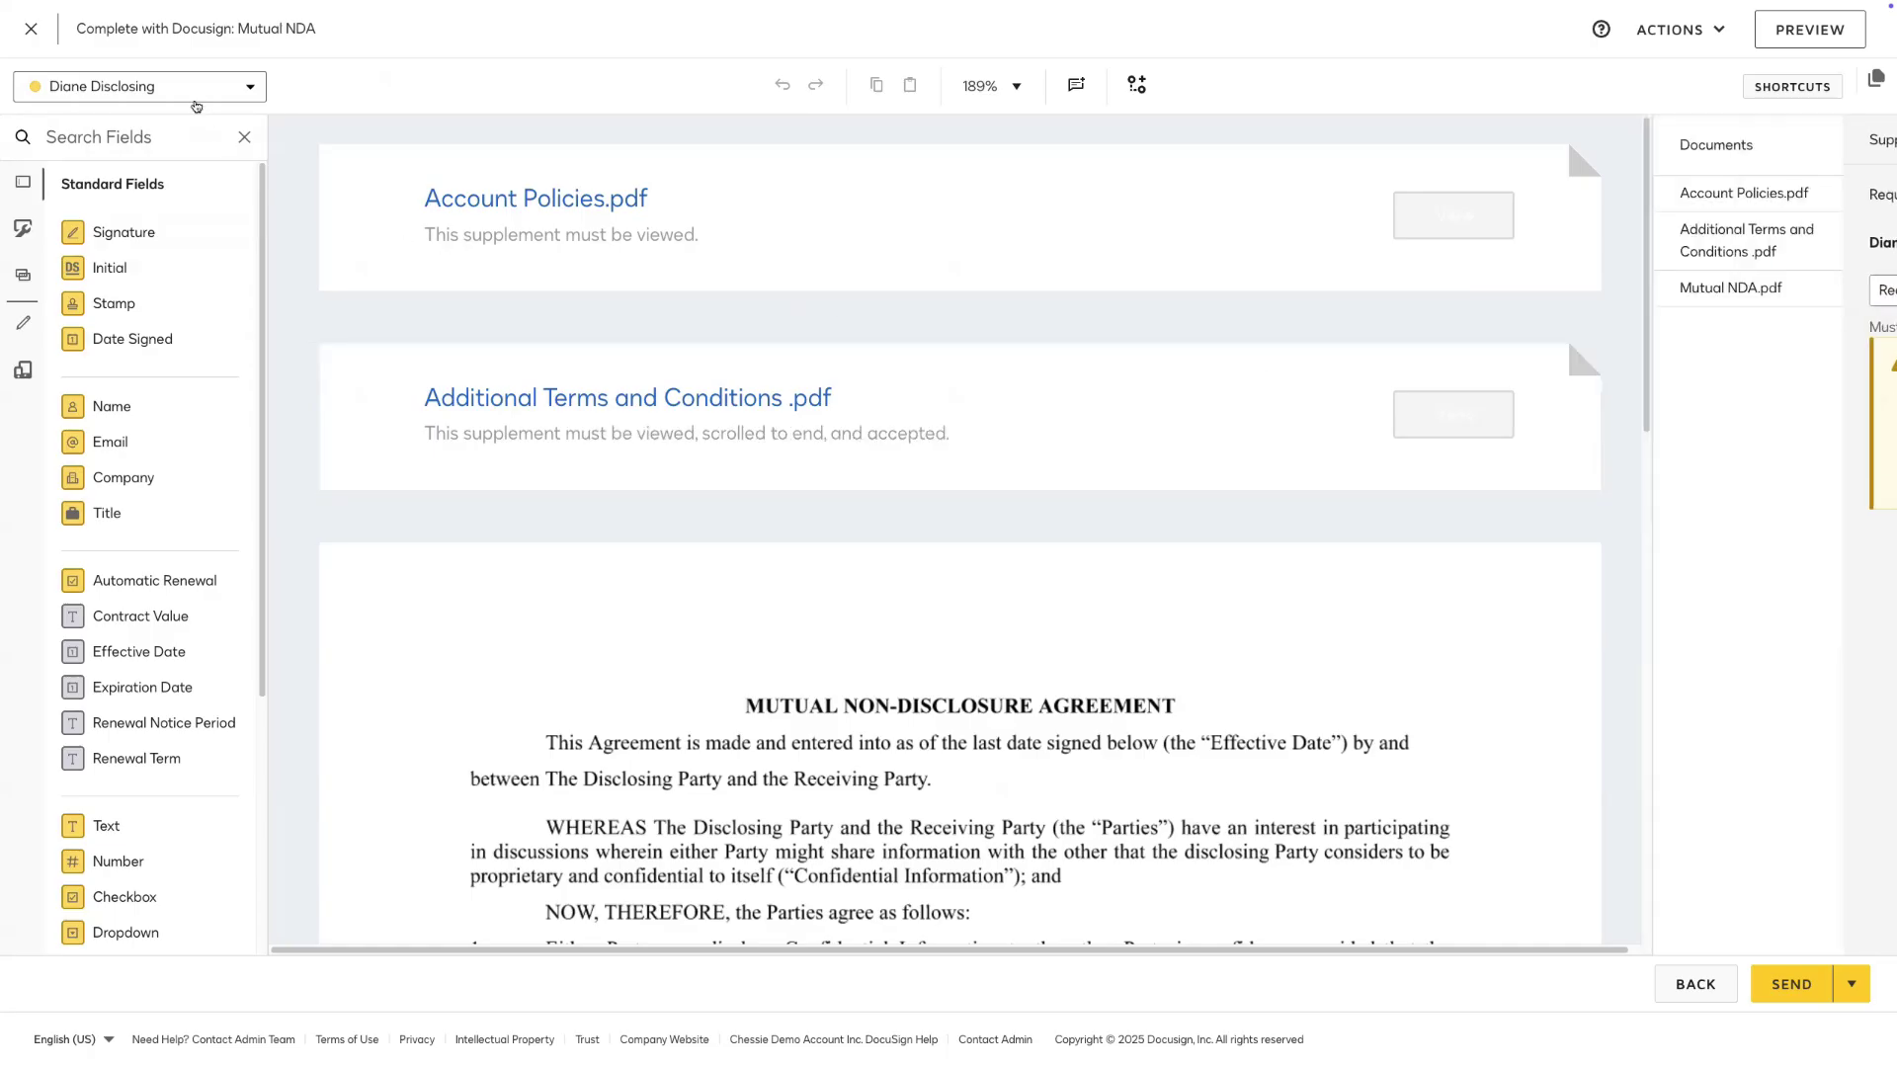
{"action": "left_click", "coordinate": [149, 156]}
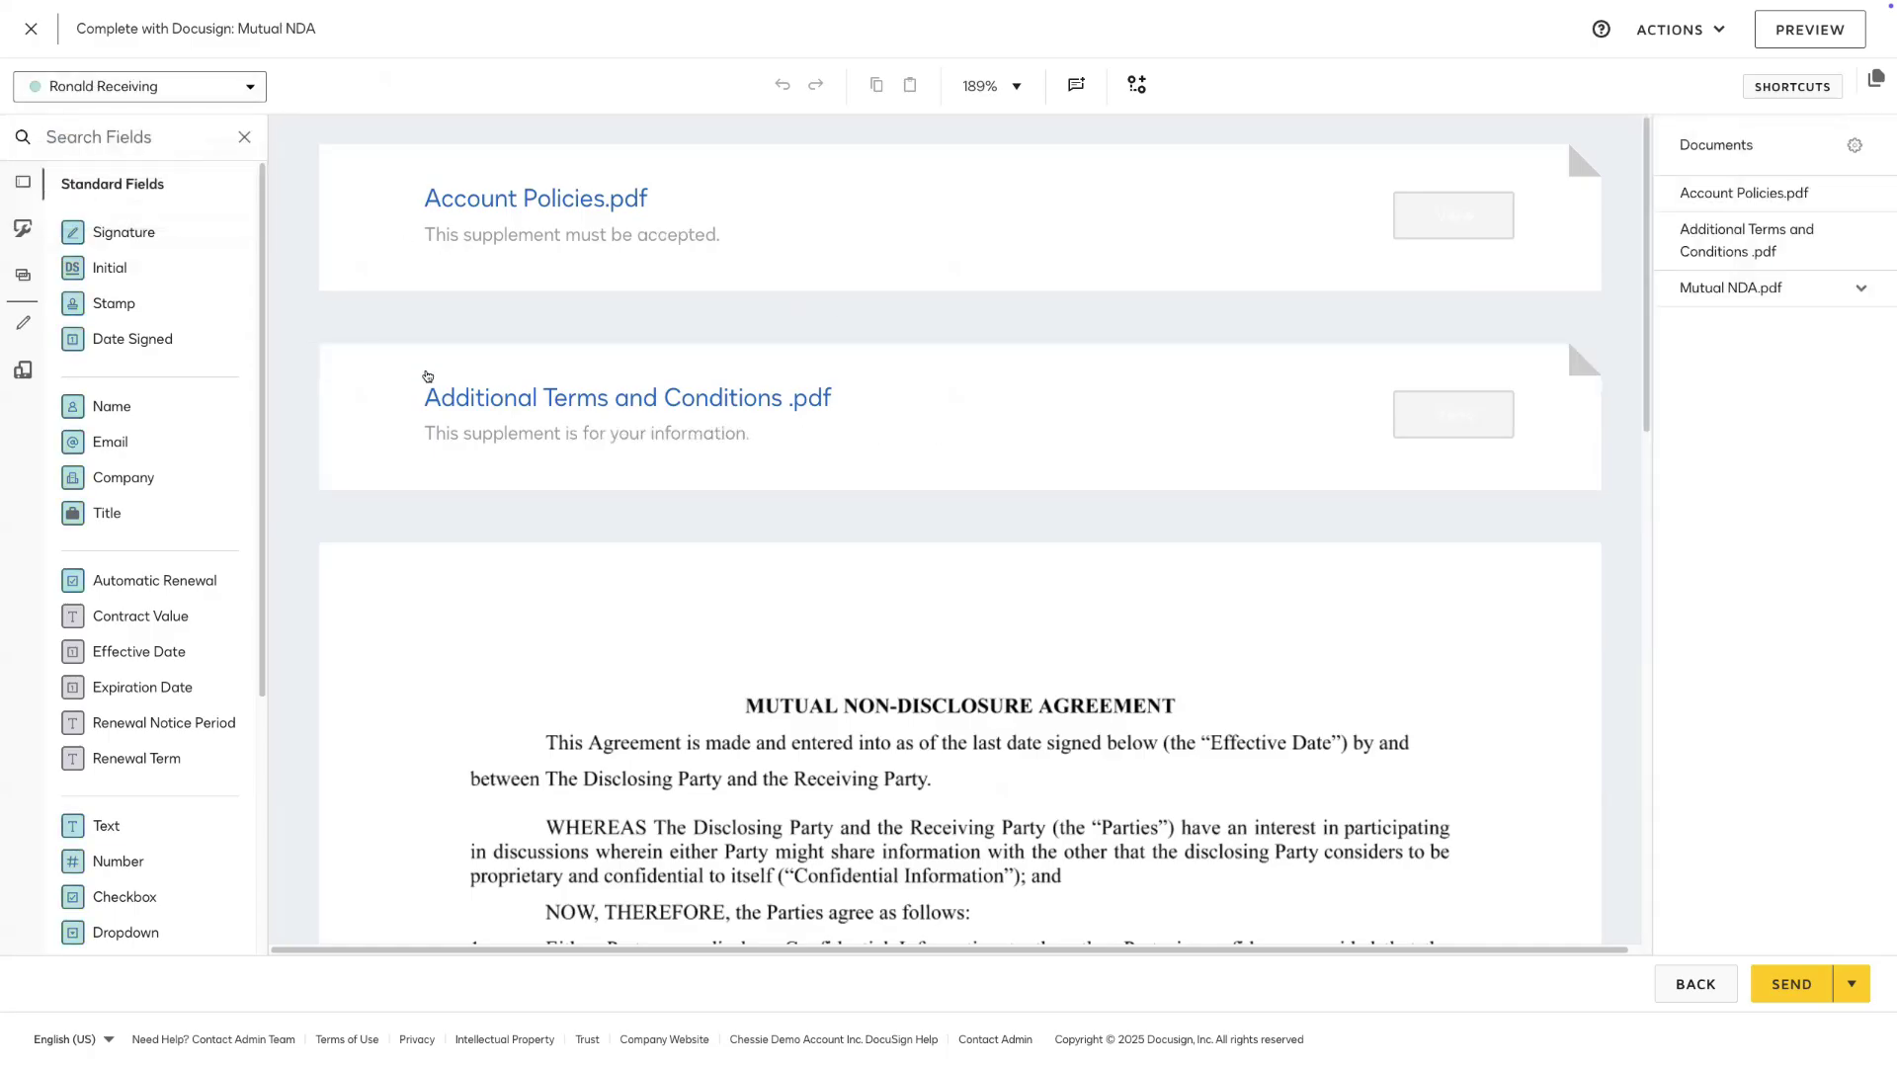
{"action": "left_click", "coordinate": [427, 377]}
{"action": "left_click", "coordinate": [1710, 292]}
{"action": "left_click", "coordinate": [1709, 311]}
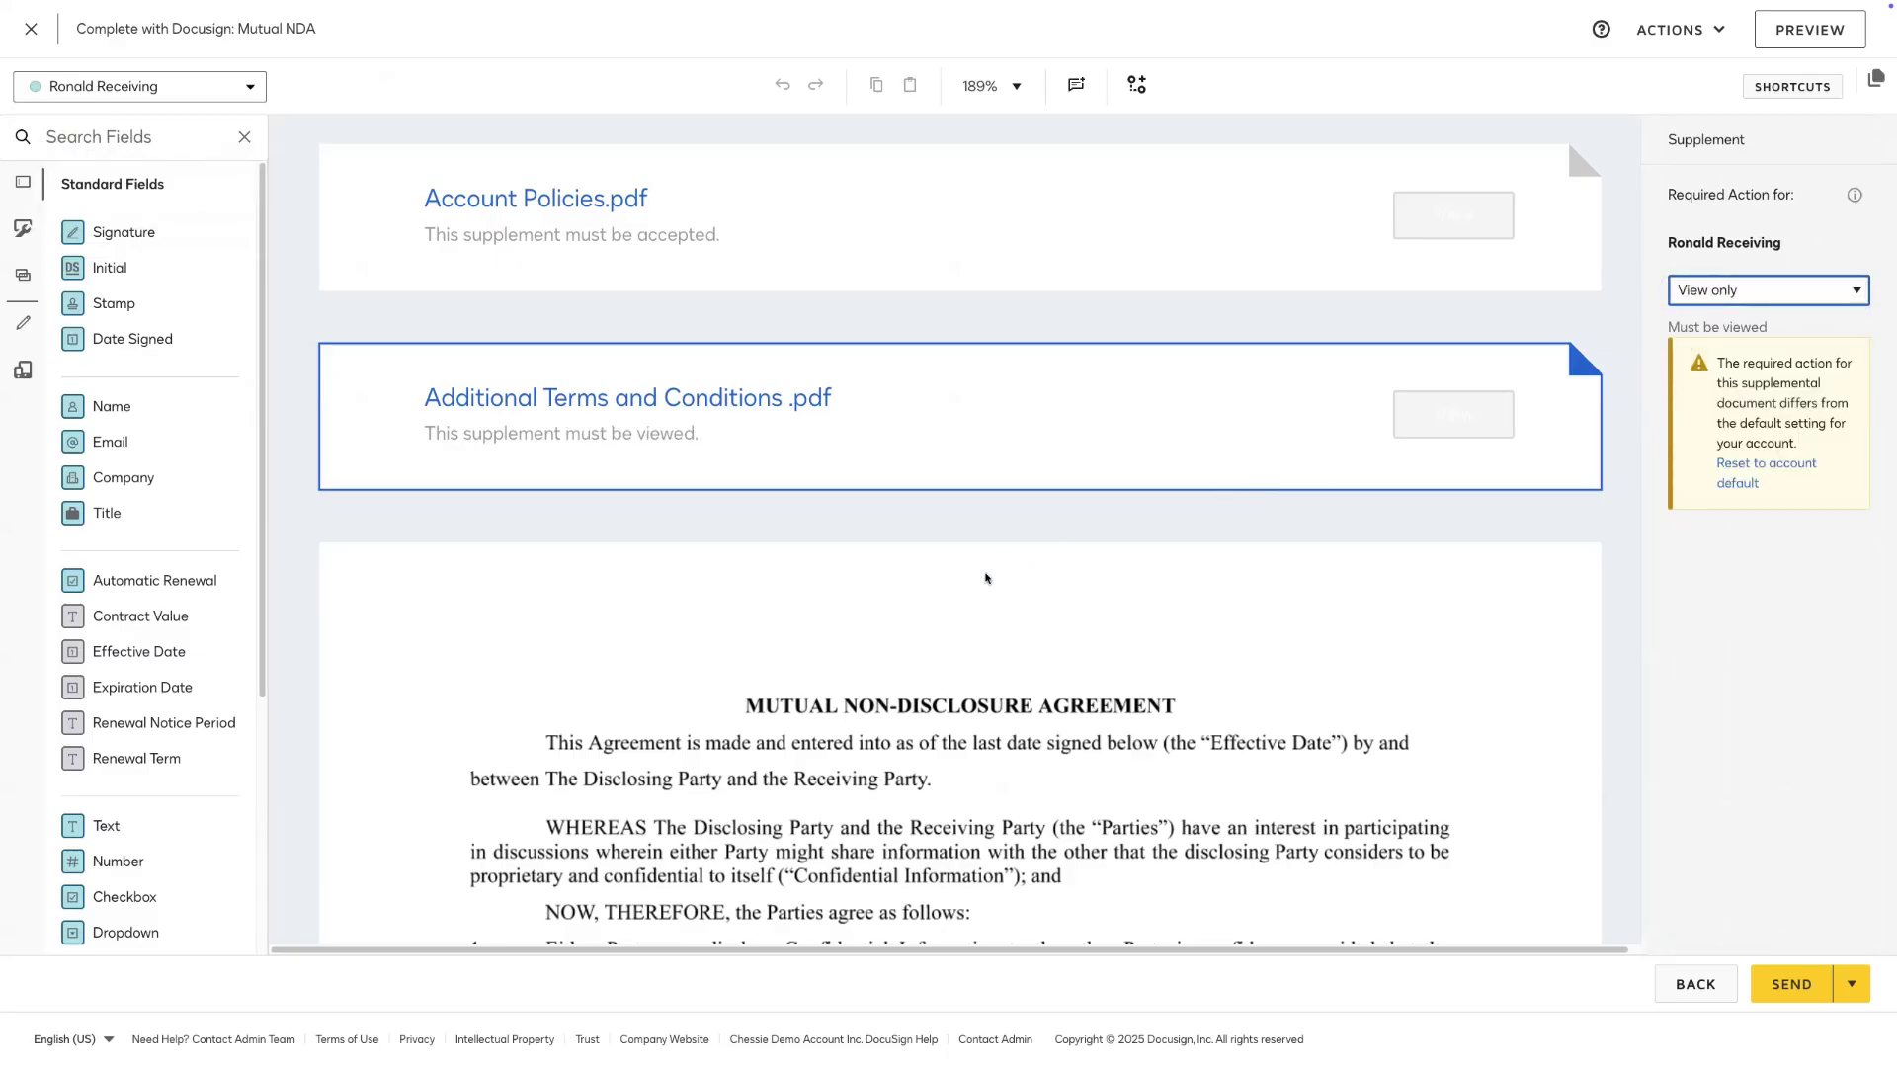
Place Signature and Date Signed fields on the Disclosing Party lines and send the envelope
{"action": "scroll", "coordinate": [984, 579], "scroll_direction": "down", "scroll_amount": 3}
{"action": "scroll", "coordinate": [981, 578], "scroll_direction": "down", "scroll_amount": 6}
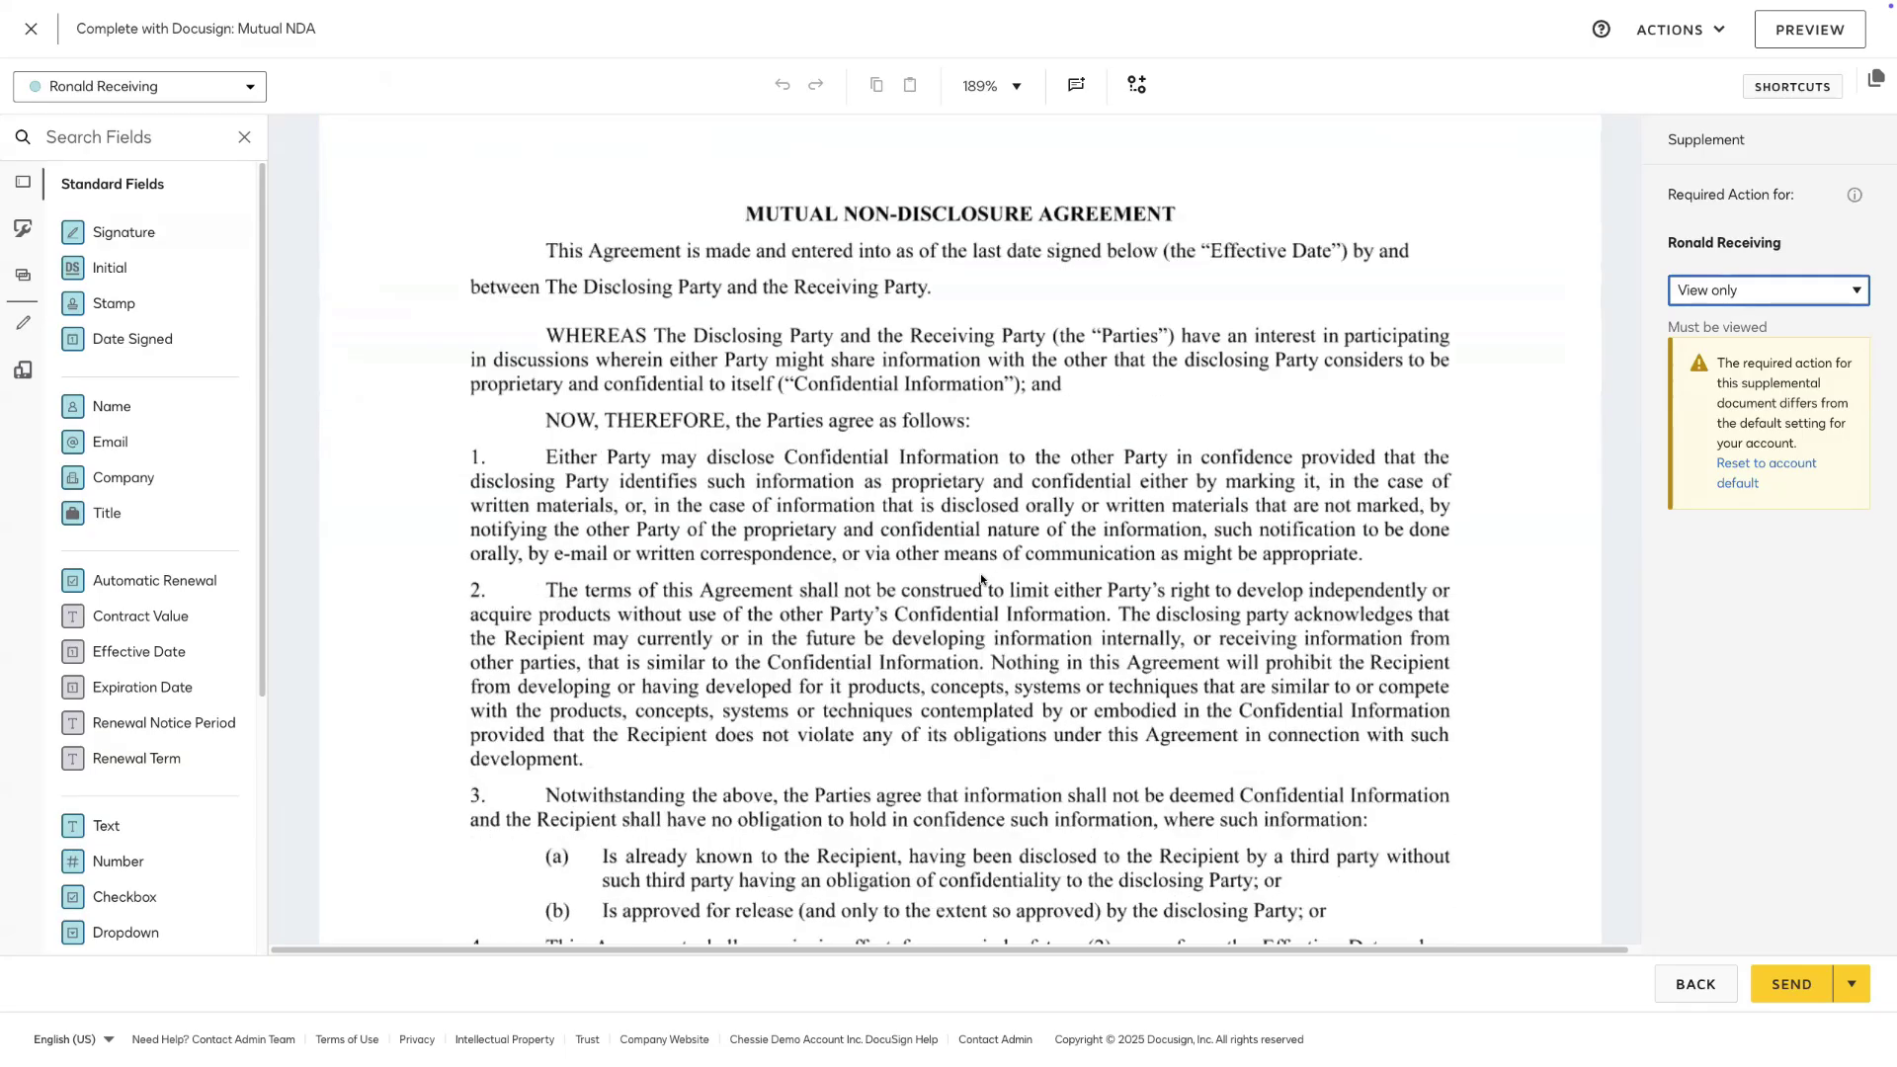
{"action": "scroll", "coordinate": [981, 575], "scroll_direction": "down", "scroll_amount": 1}
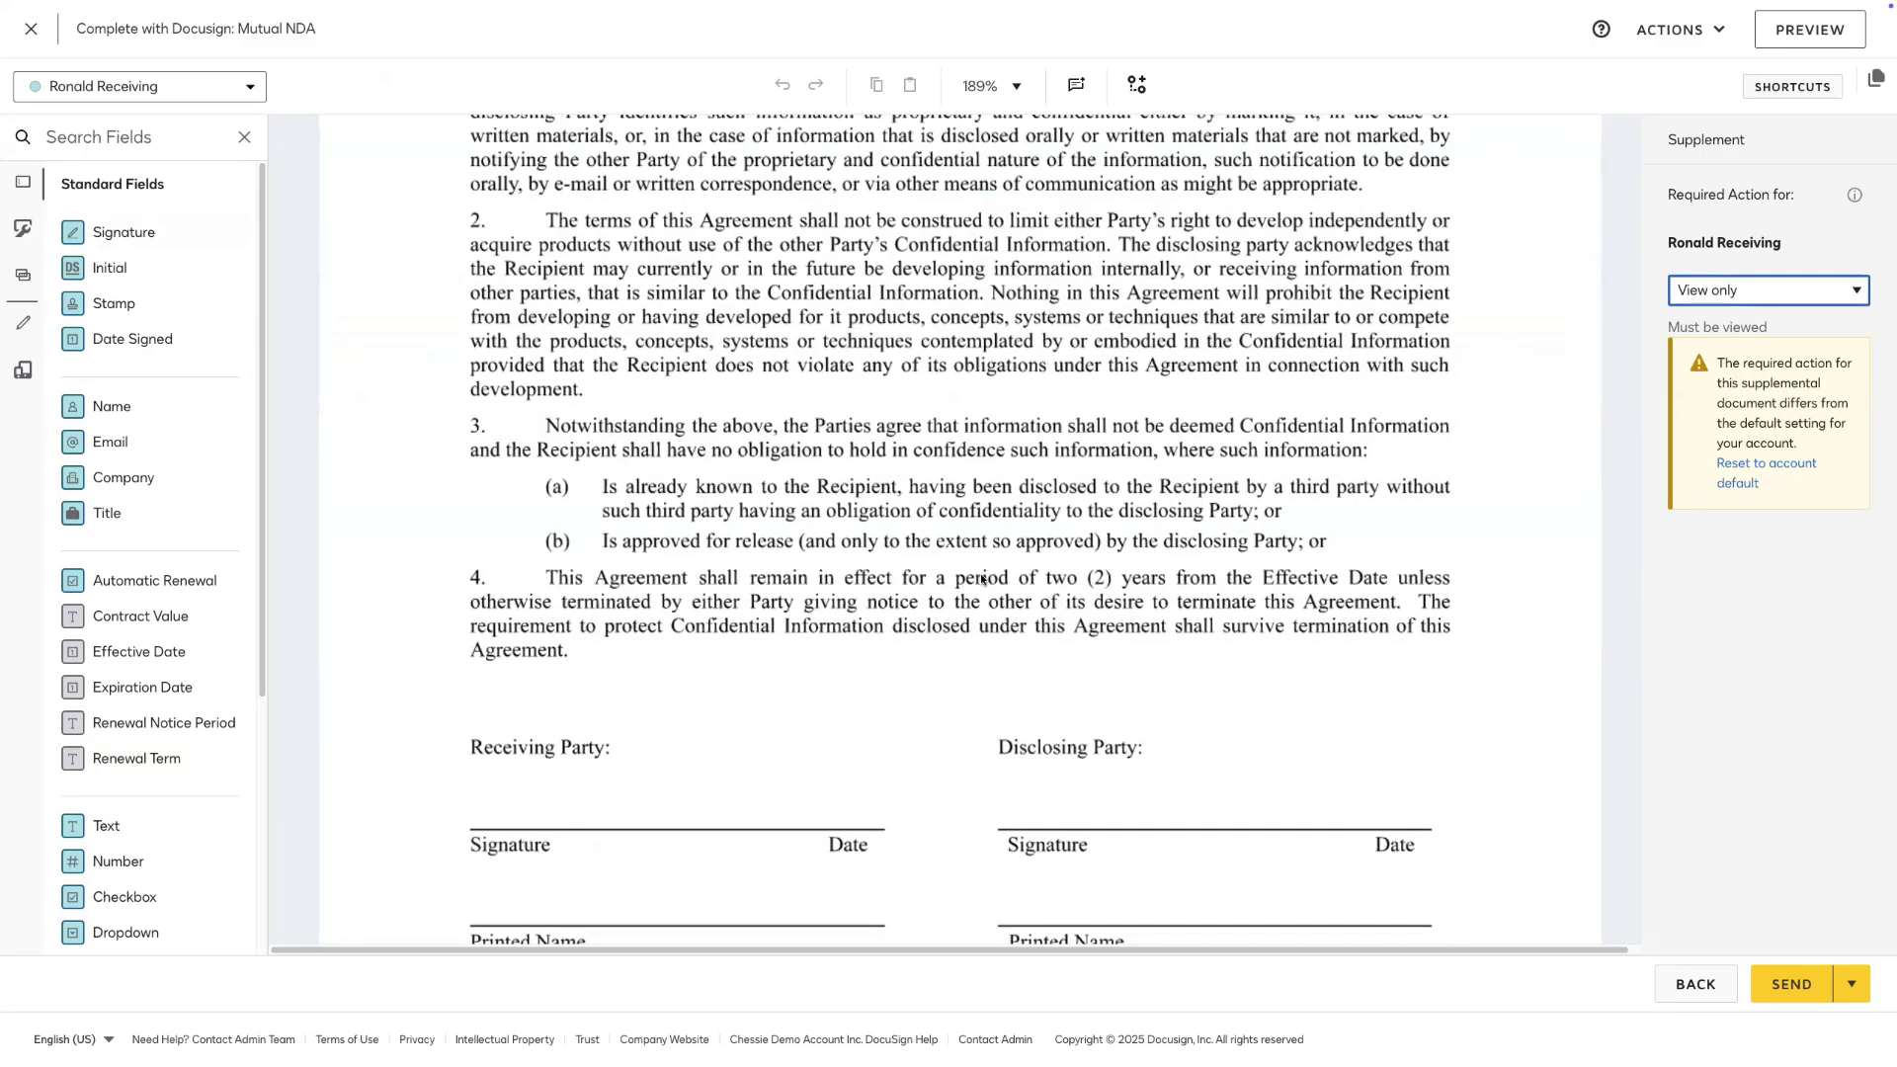
{"action": "scroll", "coordinate": [459, 333], "scroll_direction": "down", "scroll_amount": 3}
{"action": "left_click_drag", "start_coordinate": [207, 237], "coordinate": [1004, 498]}
{"action": "left_click_drag", "start_coordinate": [265, 351], "coordinate": [1380, 544]}
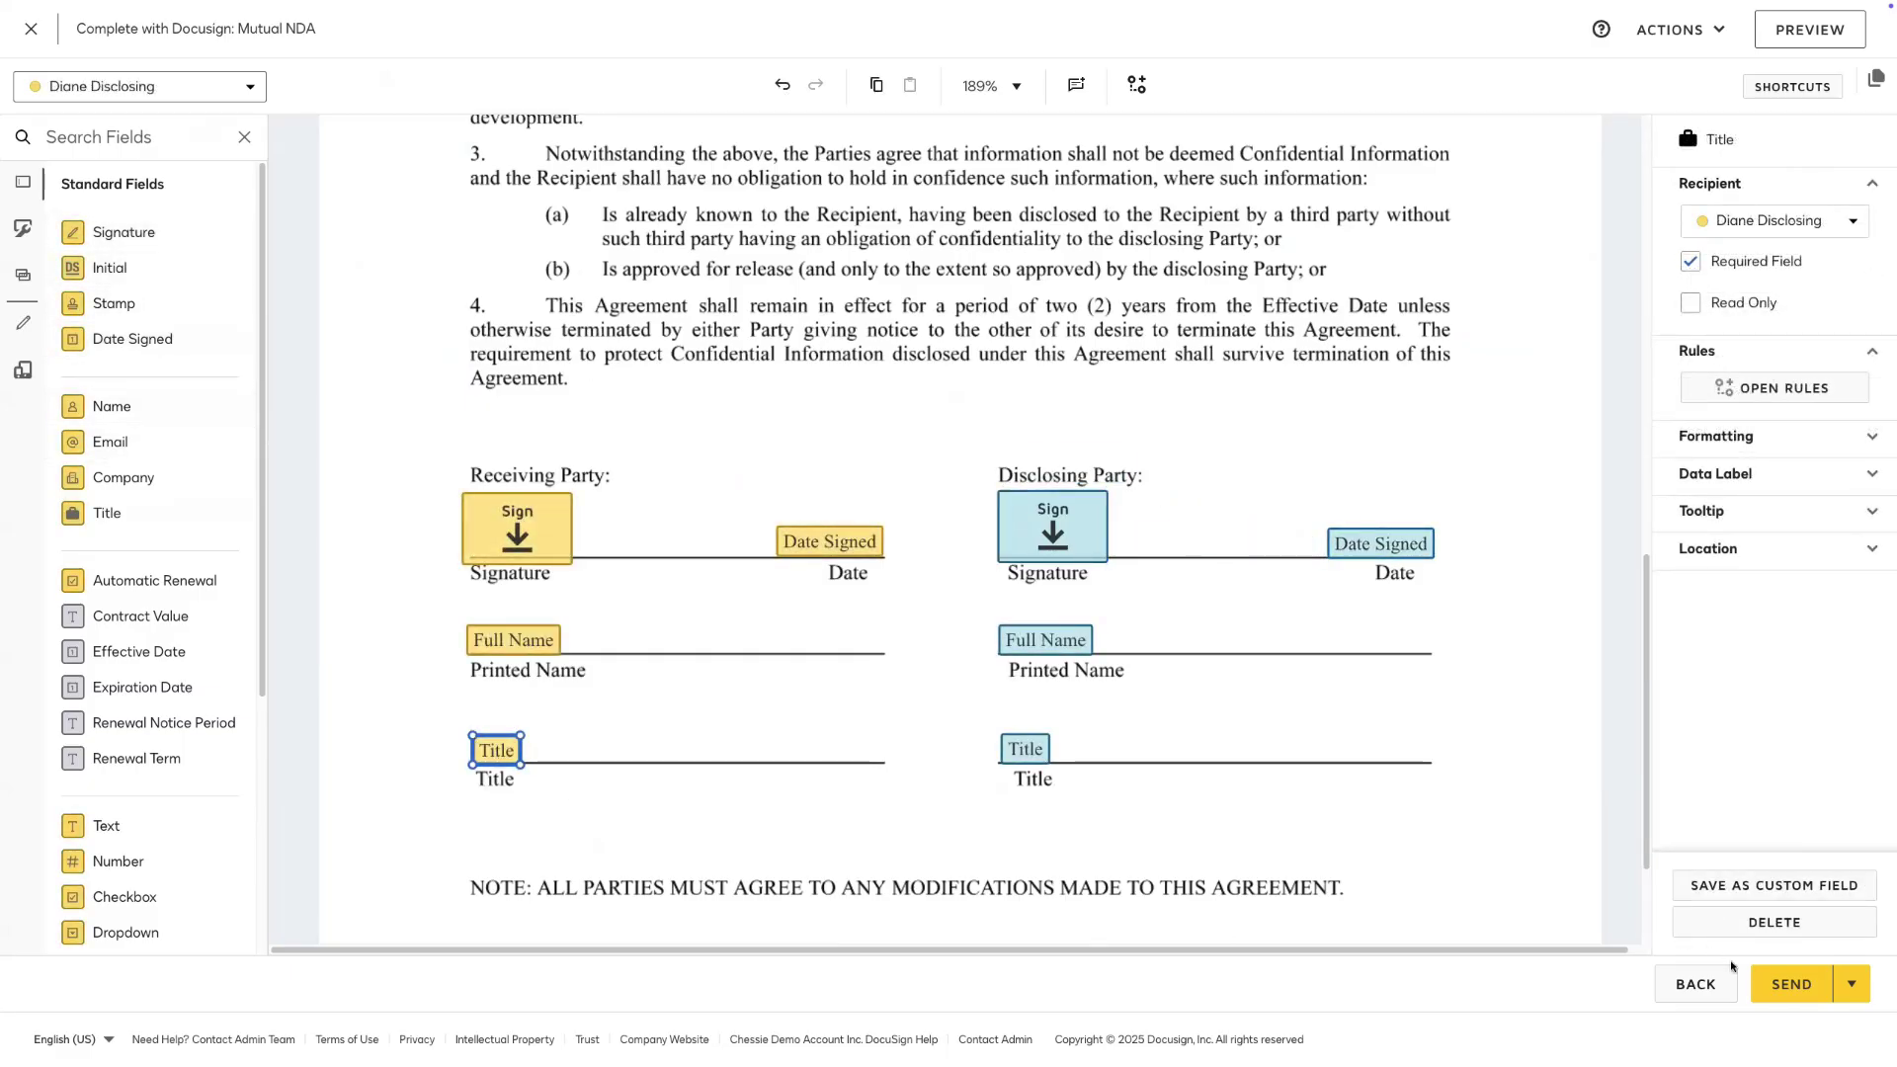
{"action": "left_click", "coordinate": [1779, 985]}
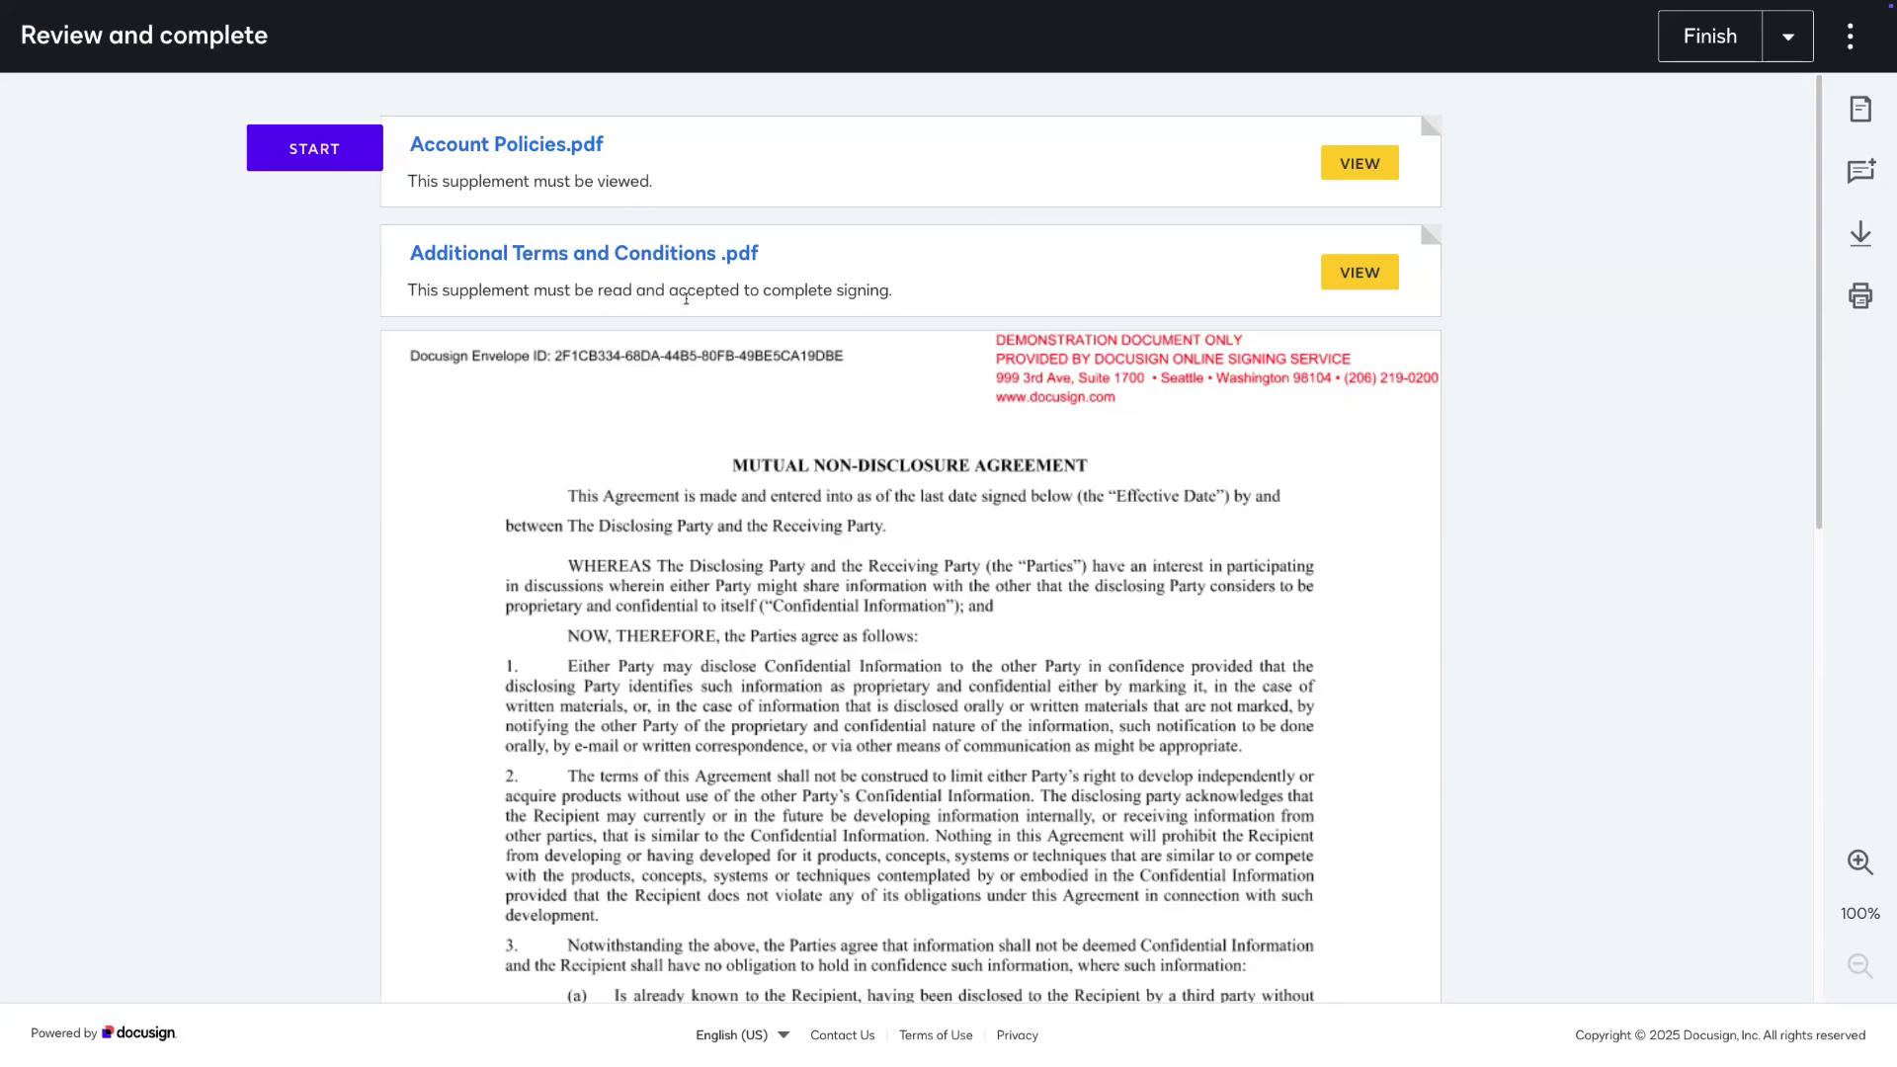
Adopt the suggested signature on the Receiving Party line and attempt to finish
{"action": "scroll", "coordinate": [748, 455], "scroll_direction": "down", "scroll_amount": 4}
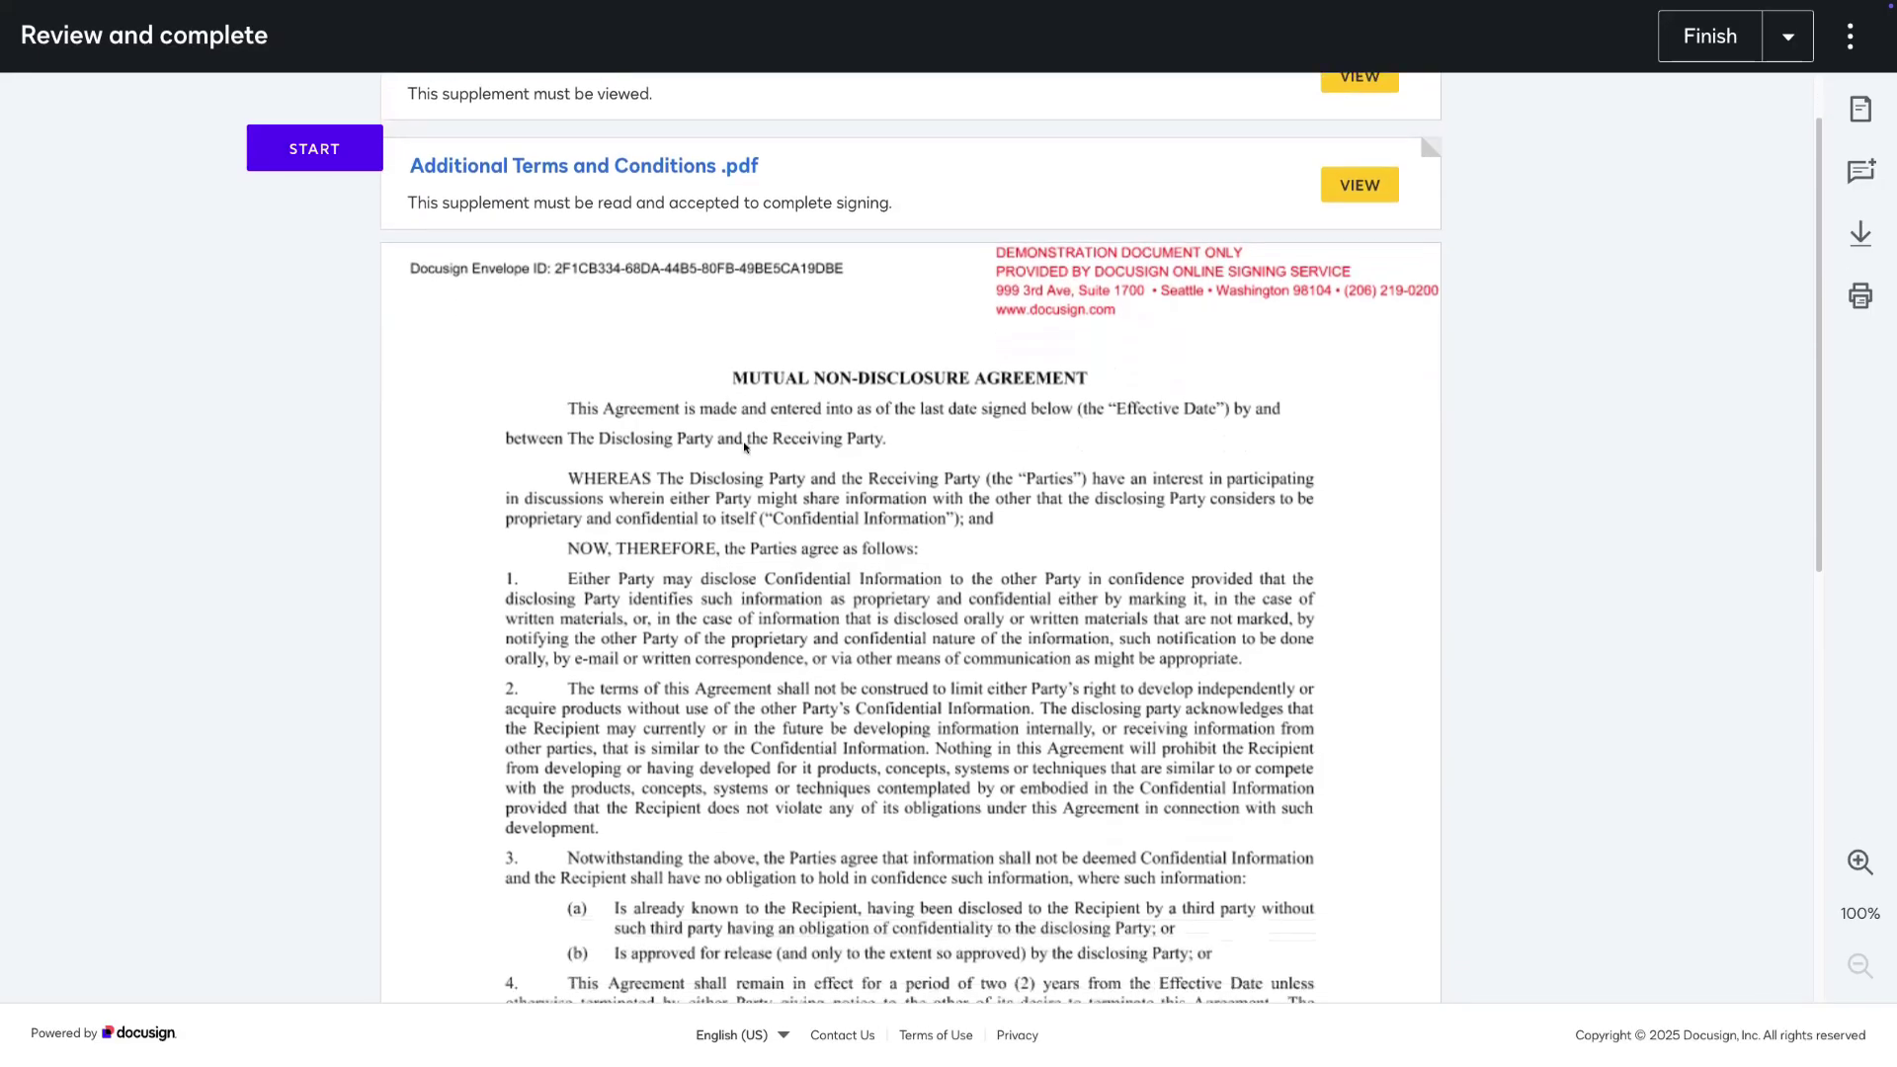
{"action": "scroll", "coordinate": [747, 464], "scroll_direction": "down", "scroll_amount": 4}
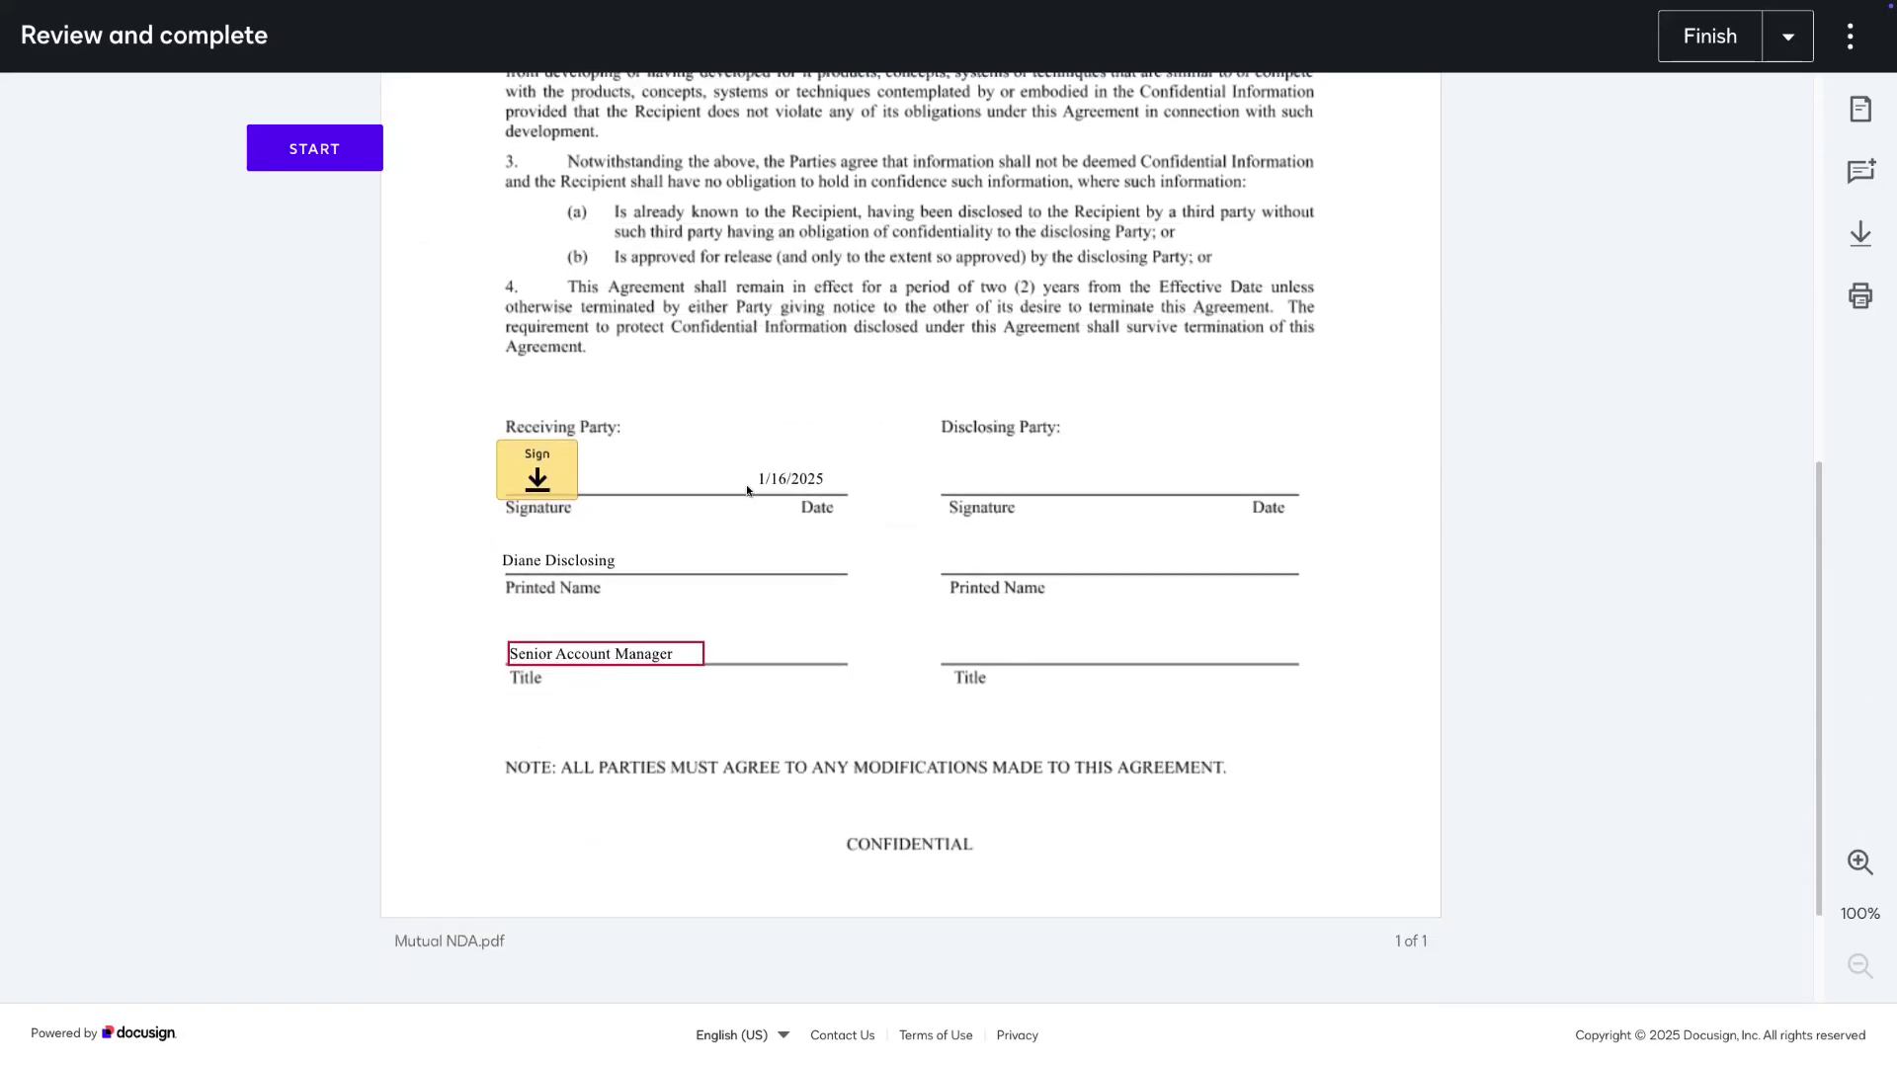
{"action": "left_click", "coordinate": [546, 479]}
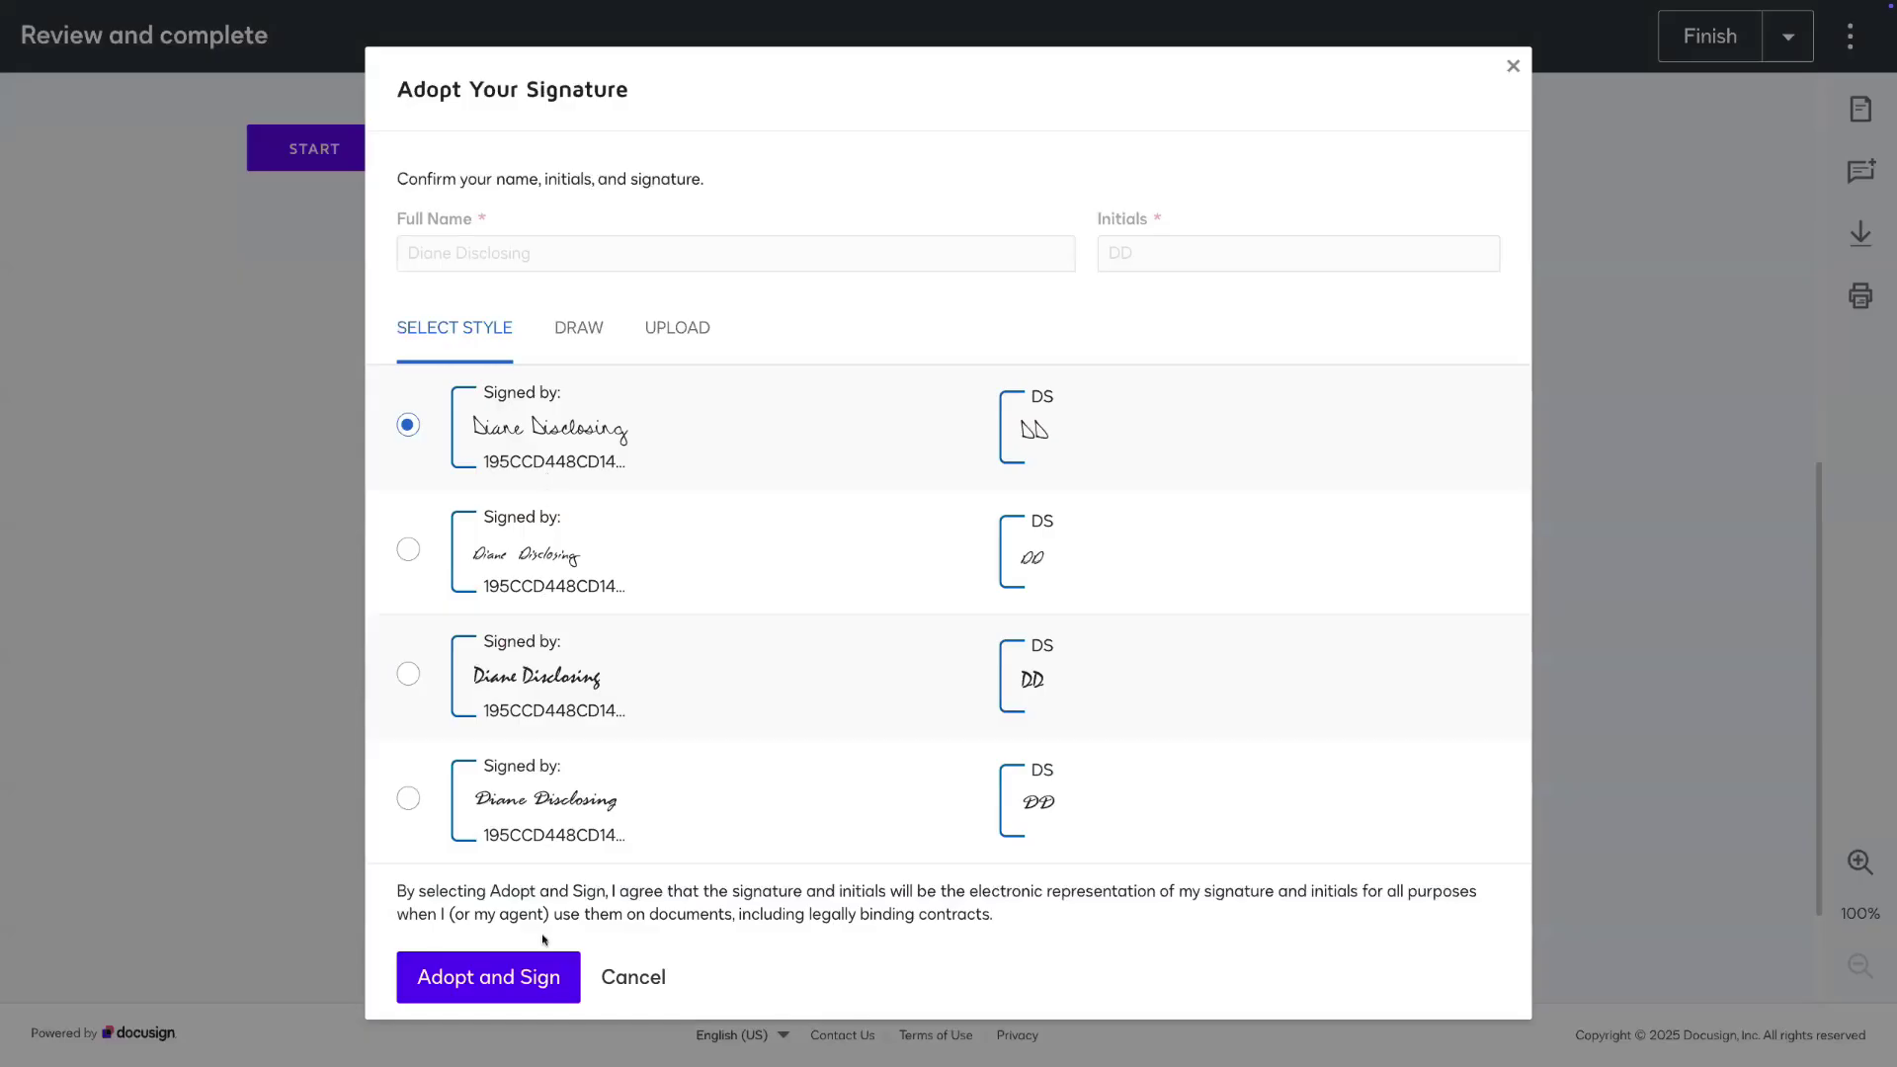
{"action": "left_click", "coordinate": [542, 963]}
{"action": "left_click", "coordinate": [901, 921]}
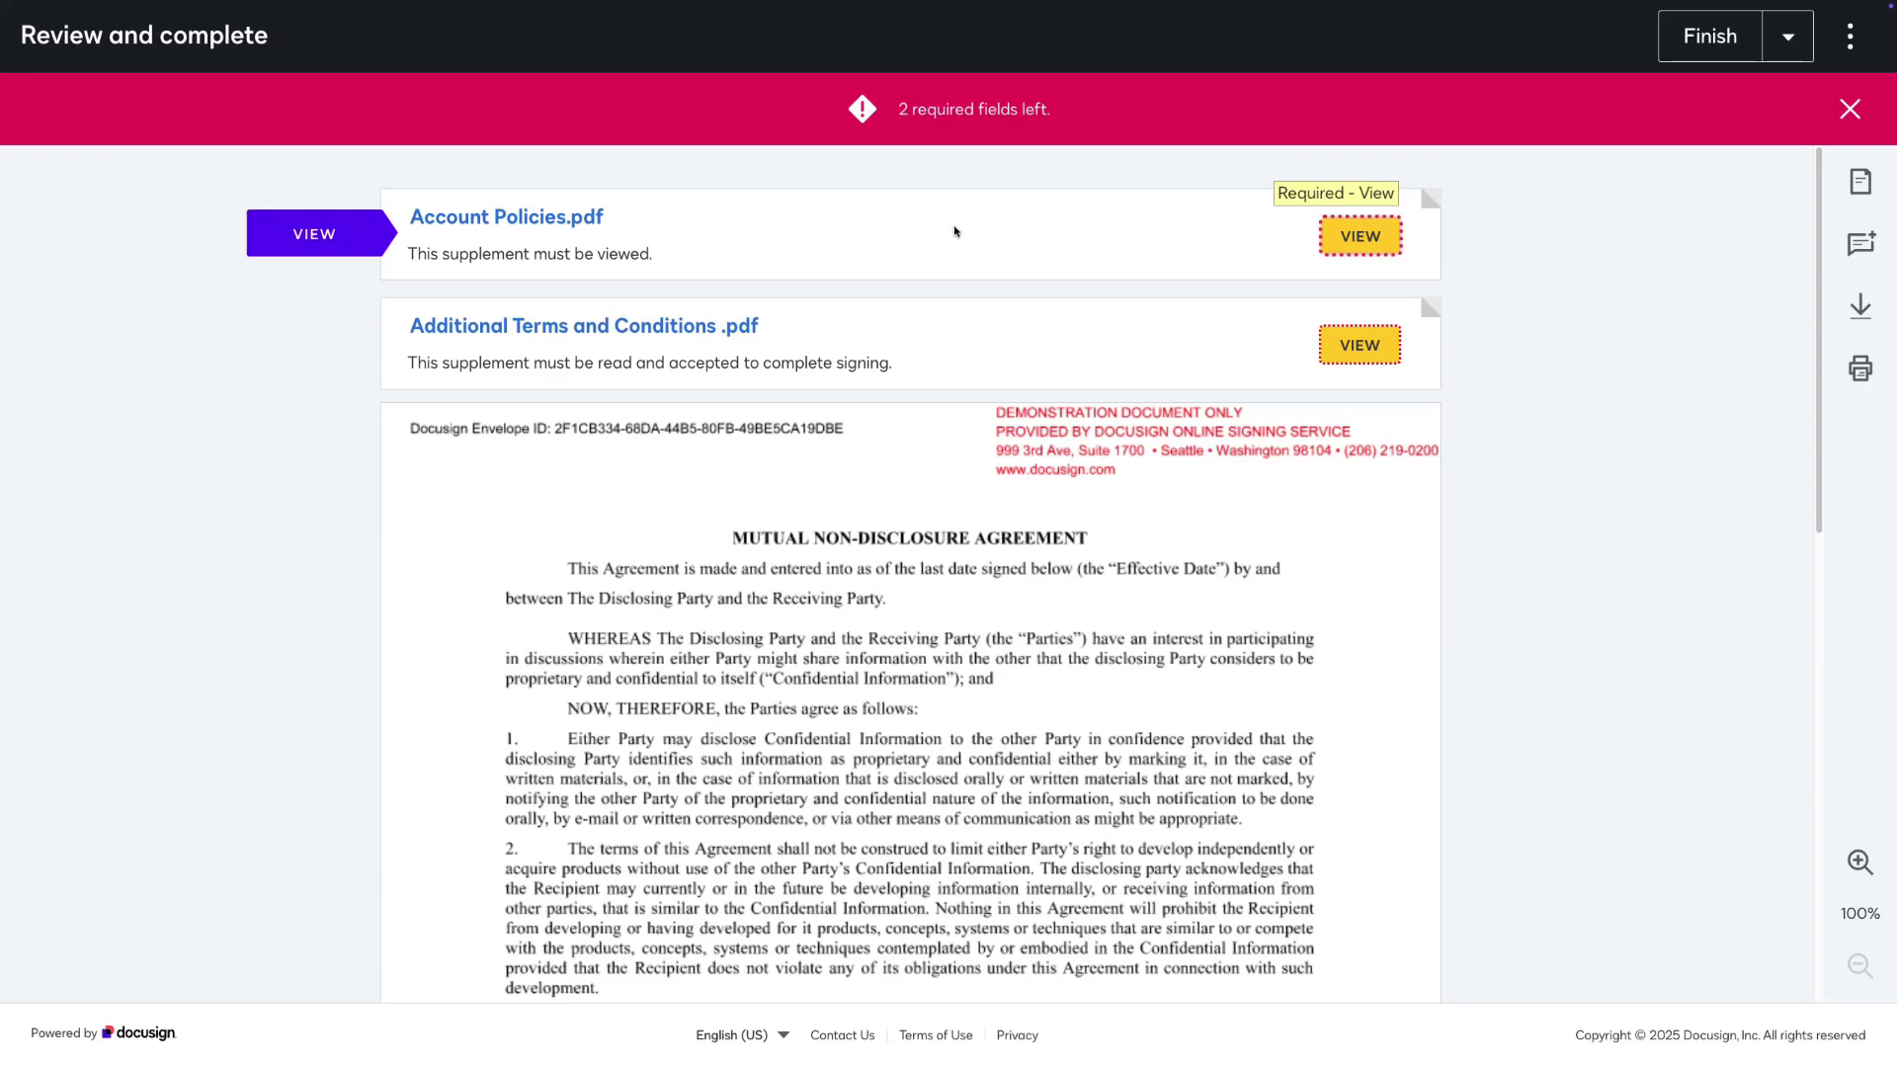
View the Account Policies supplement through and return to the envelope
{"action": "left_click", "coordinate": [1377, 242]}
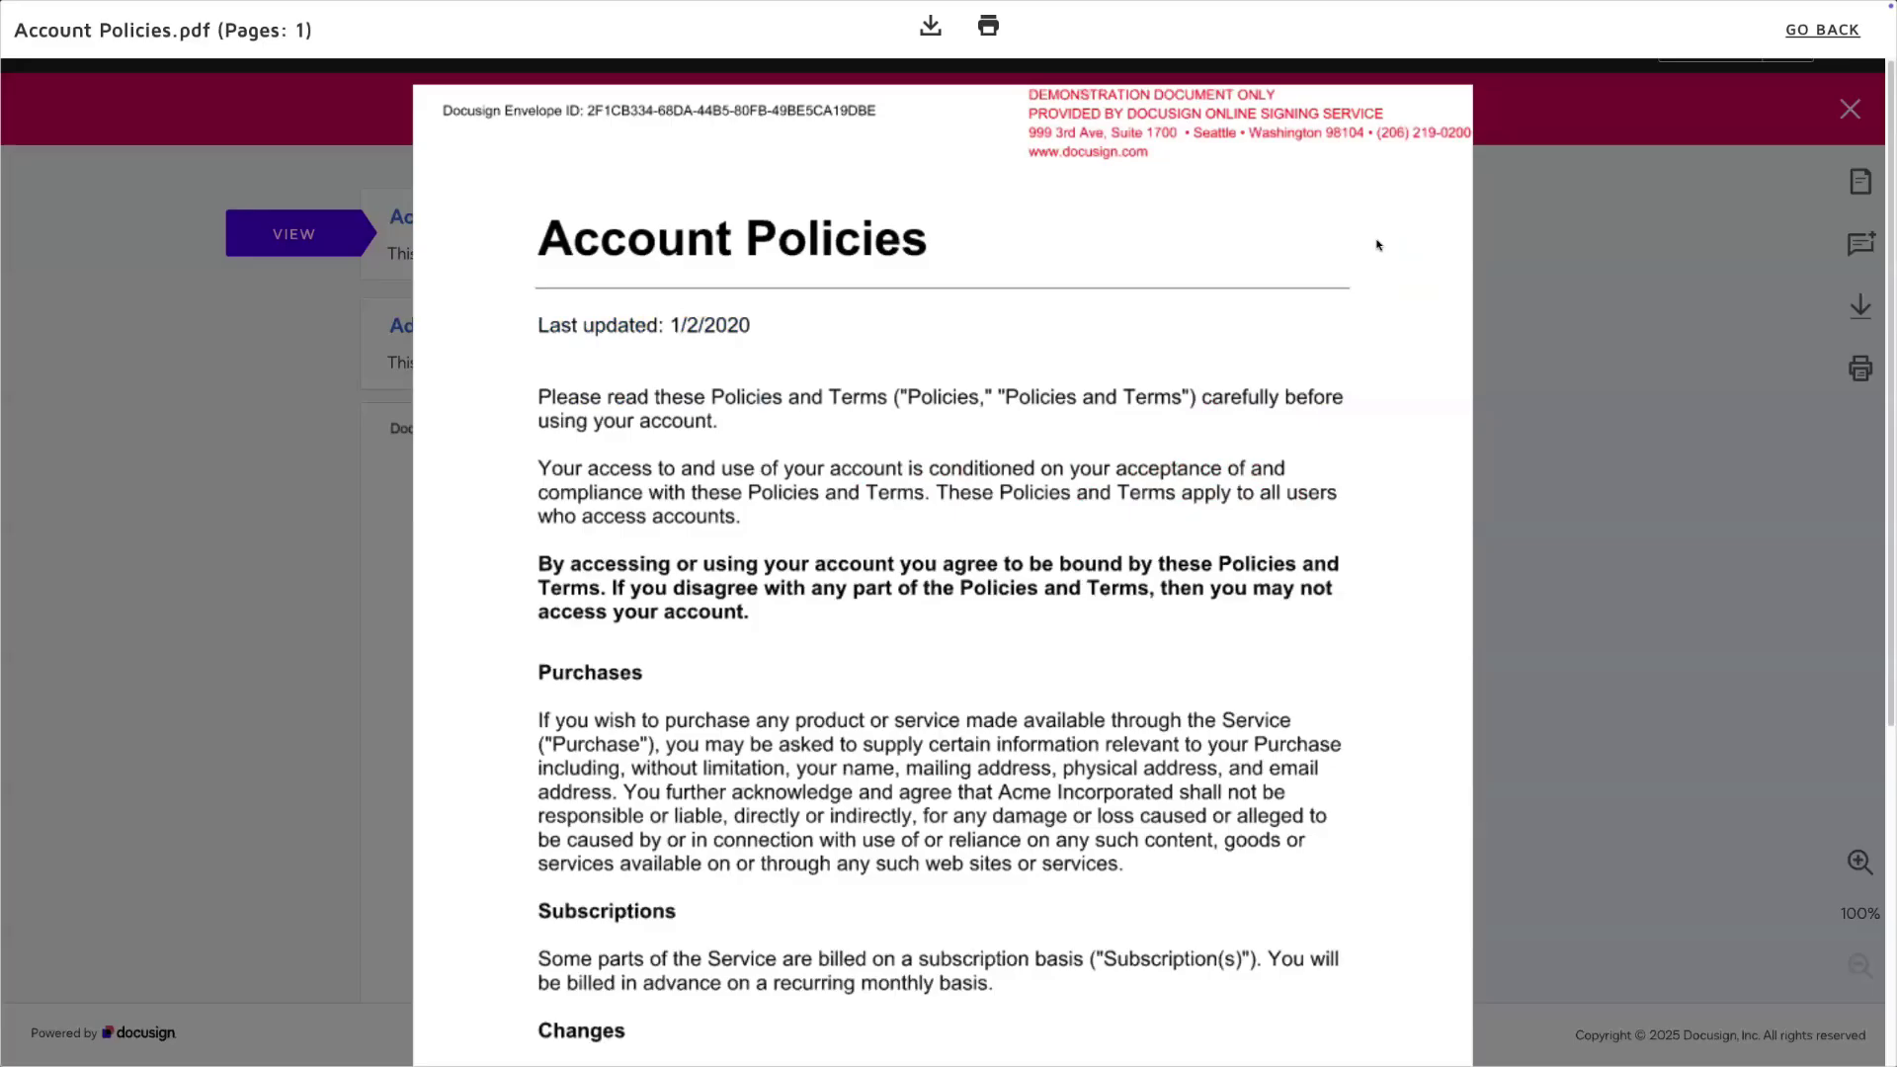
{"action": "scroll", "coordinate": [1158, 269], "scroll_direction": "down", "scroll_amount": 2}
{"action": "scroll", "coordinate": [1158, 270], "scroll_direction": "down", "scroll_amount": 3}
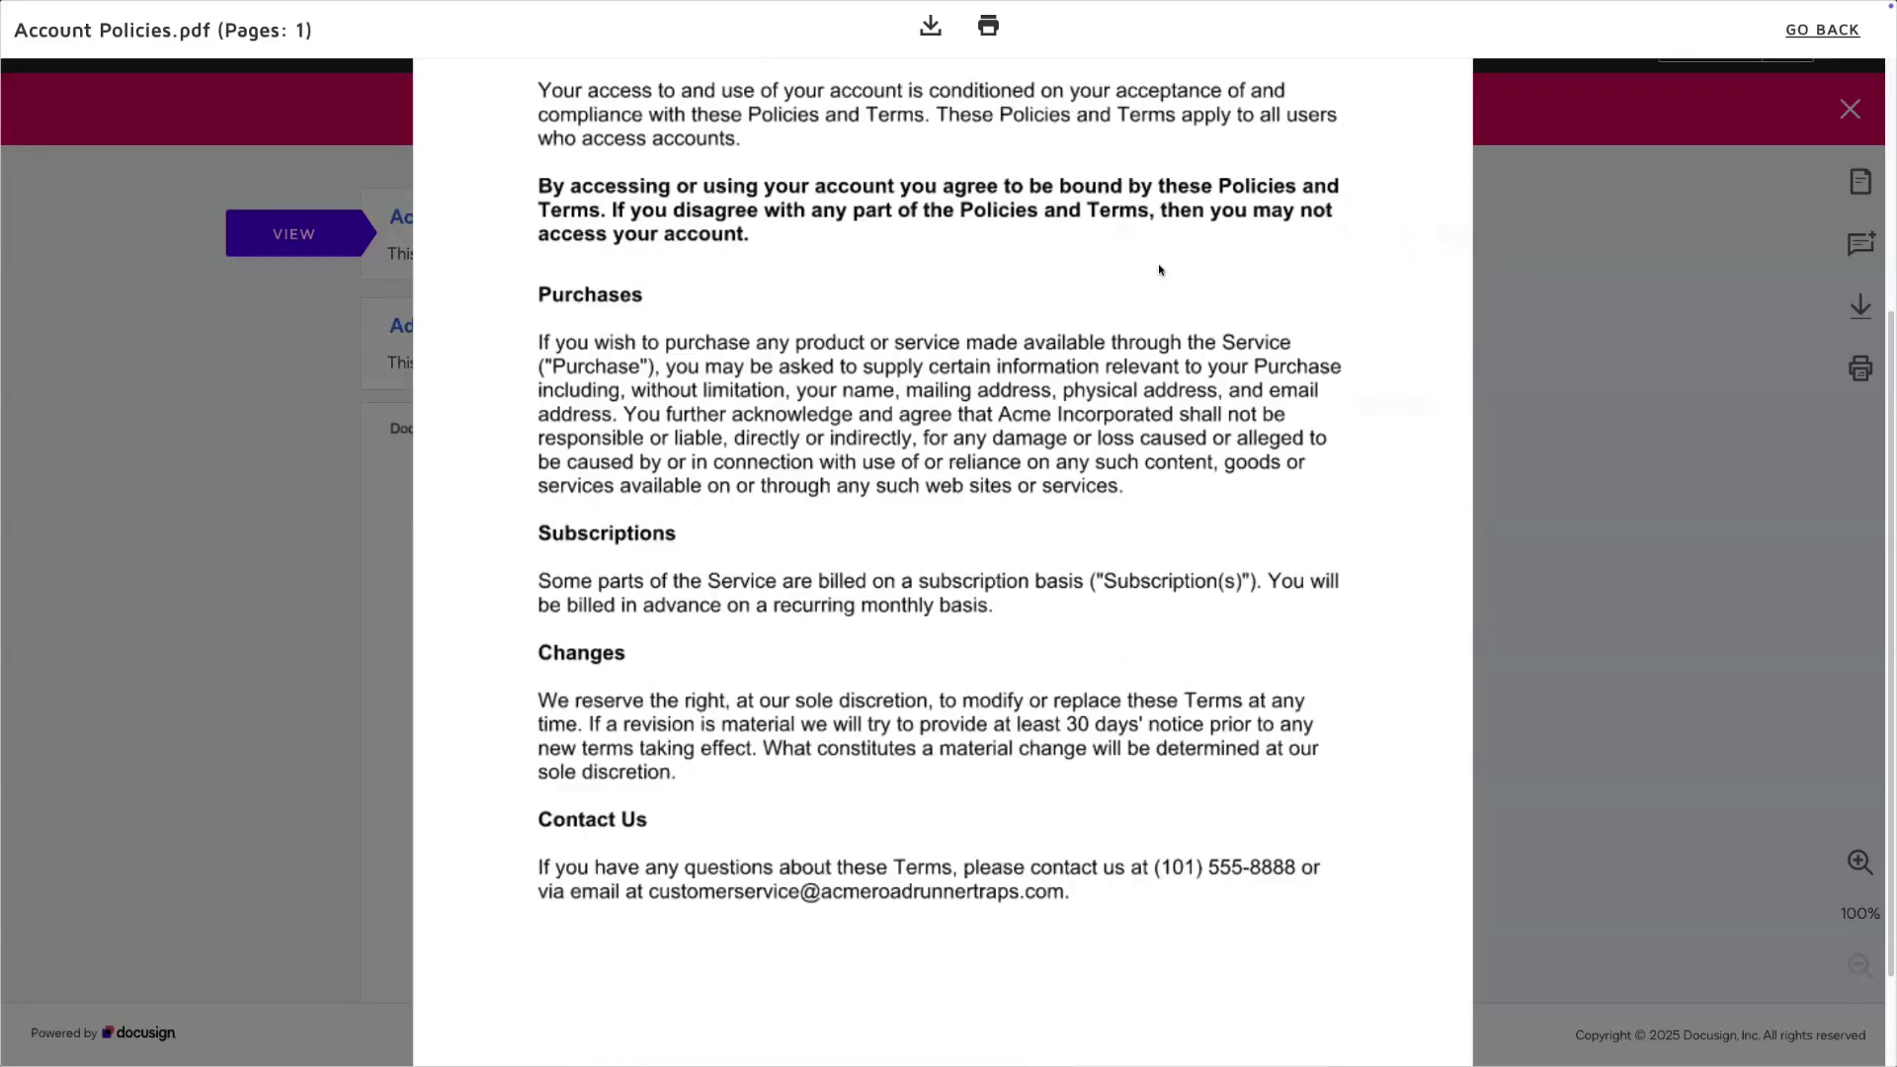
{"action": "scroll", "coordinate": [1384, 281], "scroll_direction": "up", "scroll_amount": 5}
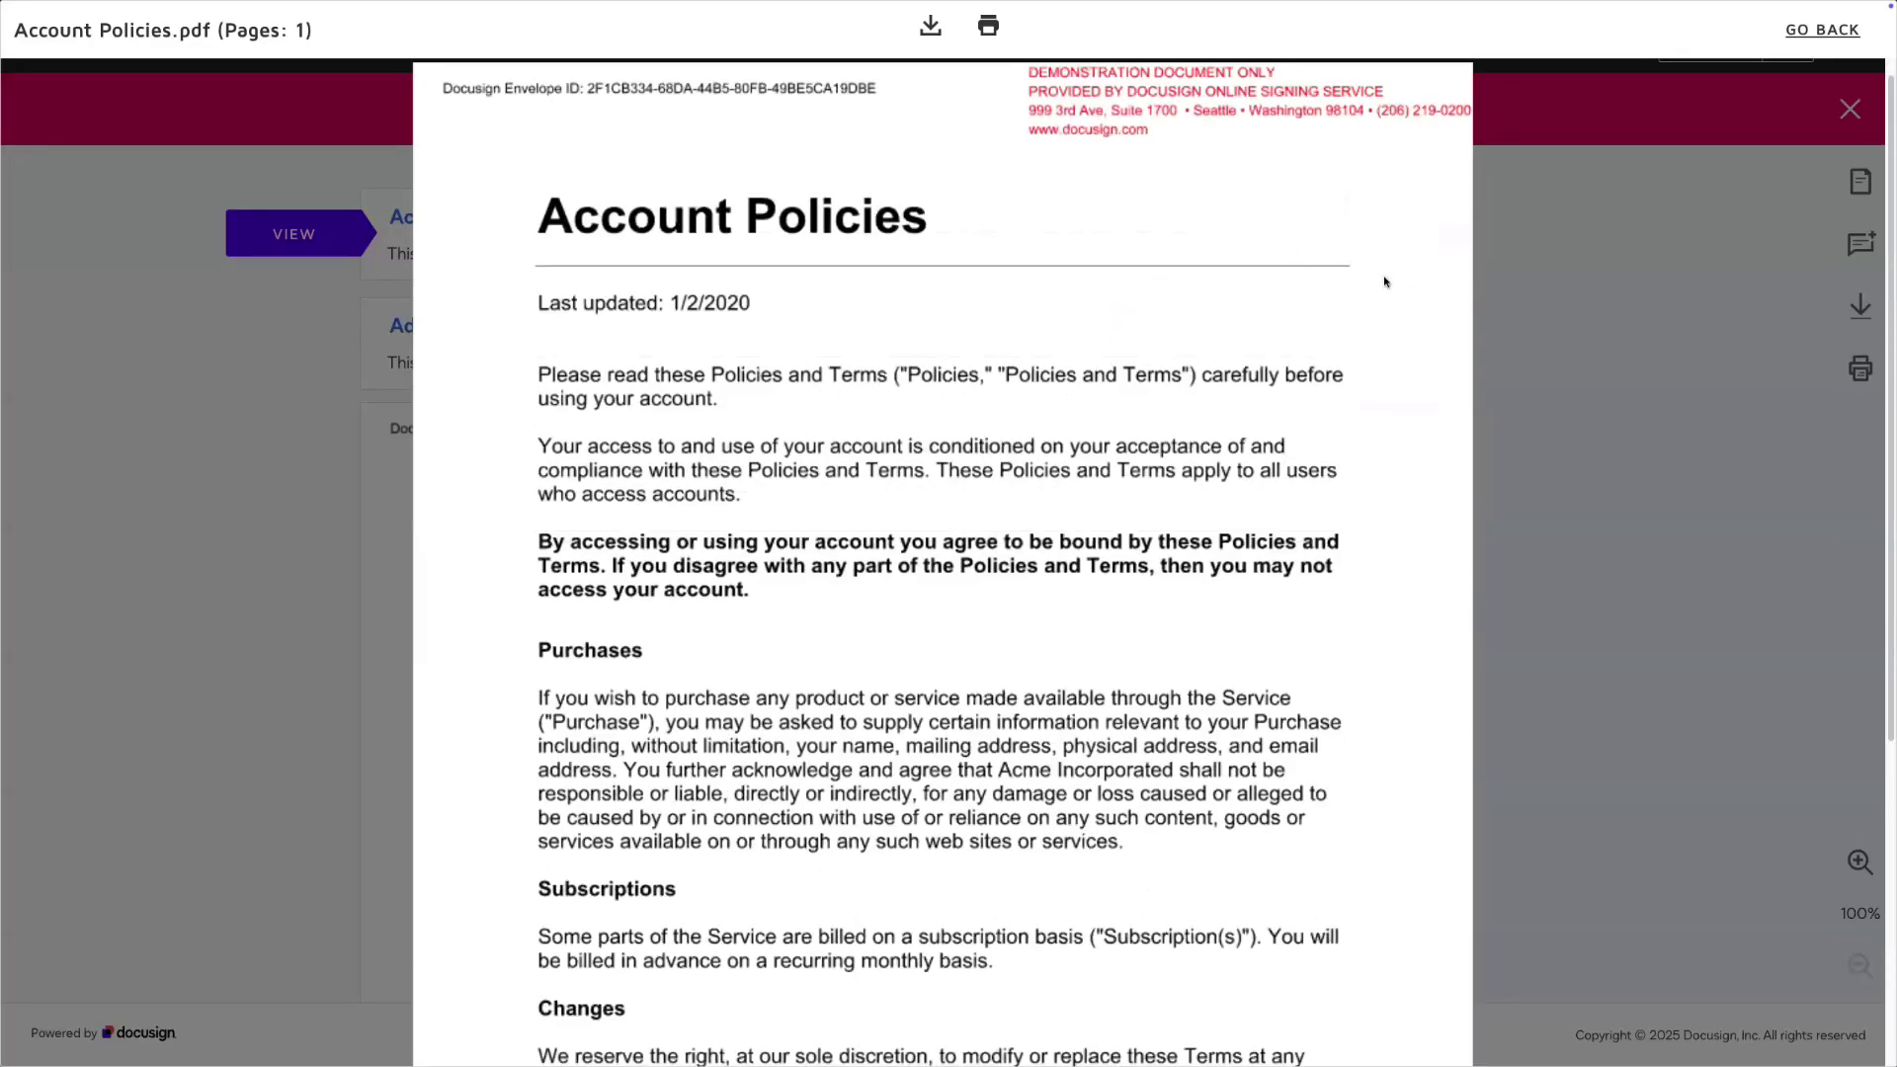
{"action": "left_click", "coordinate": [1514, 294]}
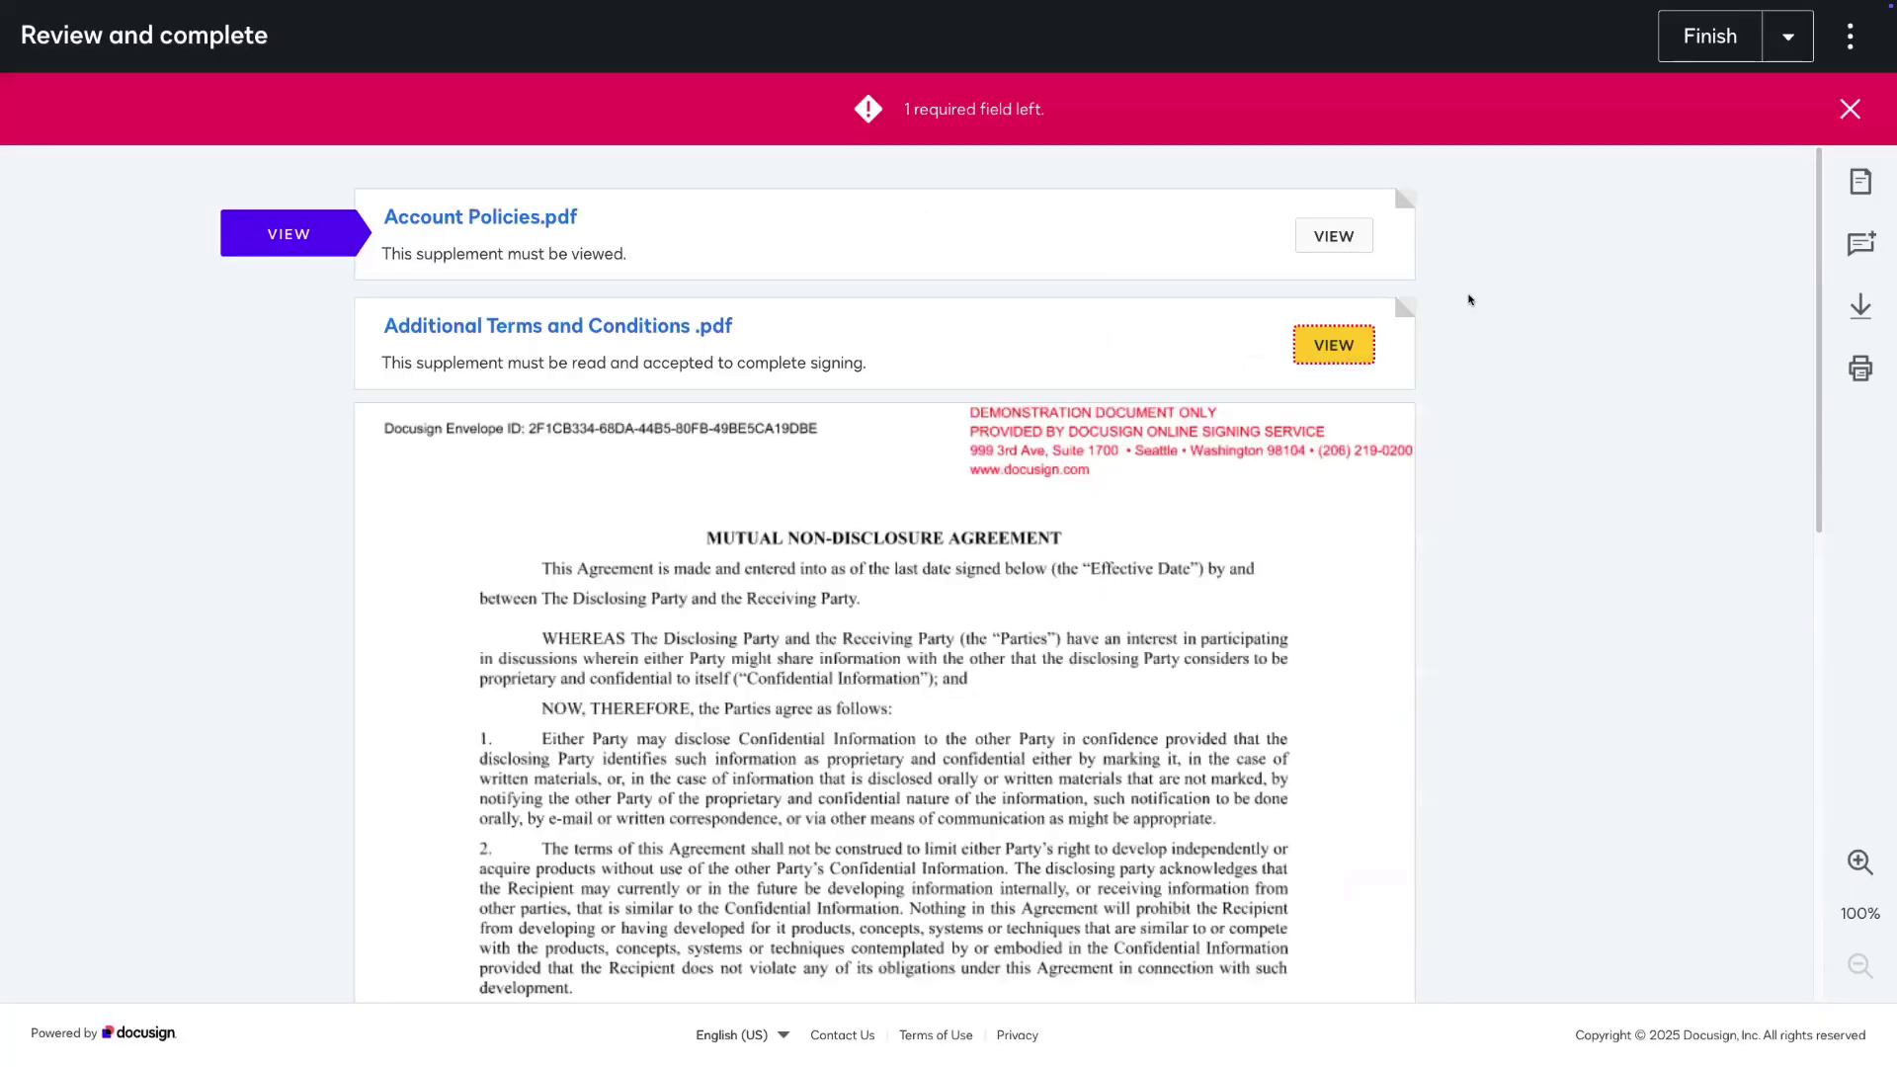
Read the Additional Terms and Conditions supplement and accept it
{"action": "left_click", "coordinate": [1349, 358]}
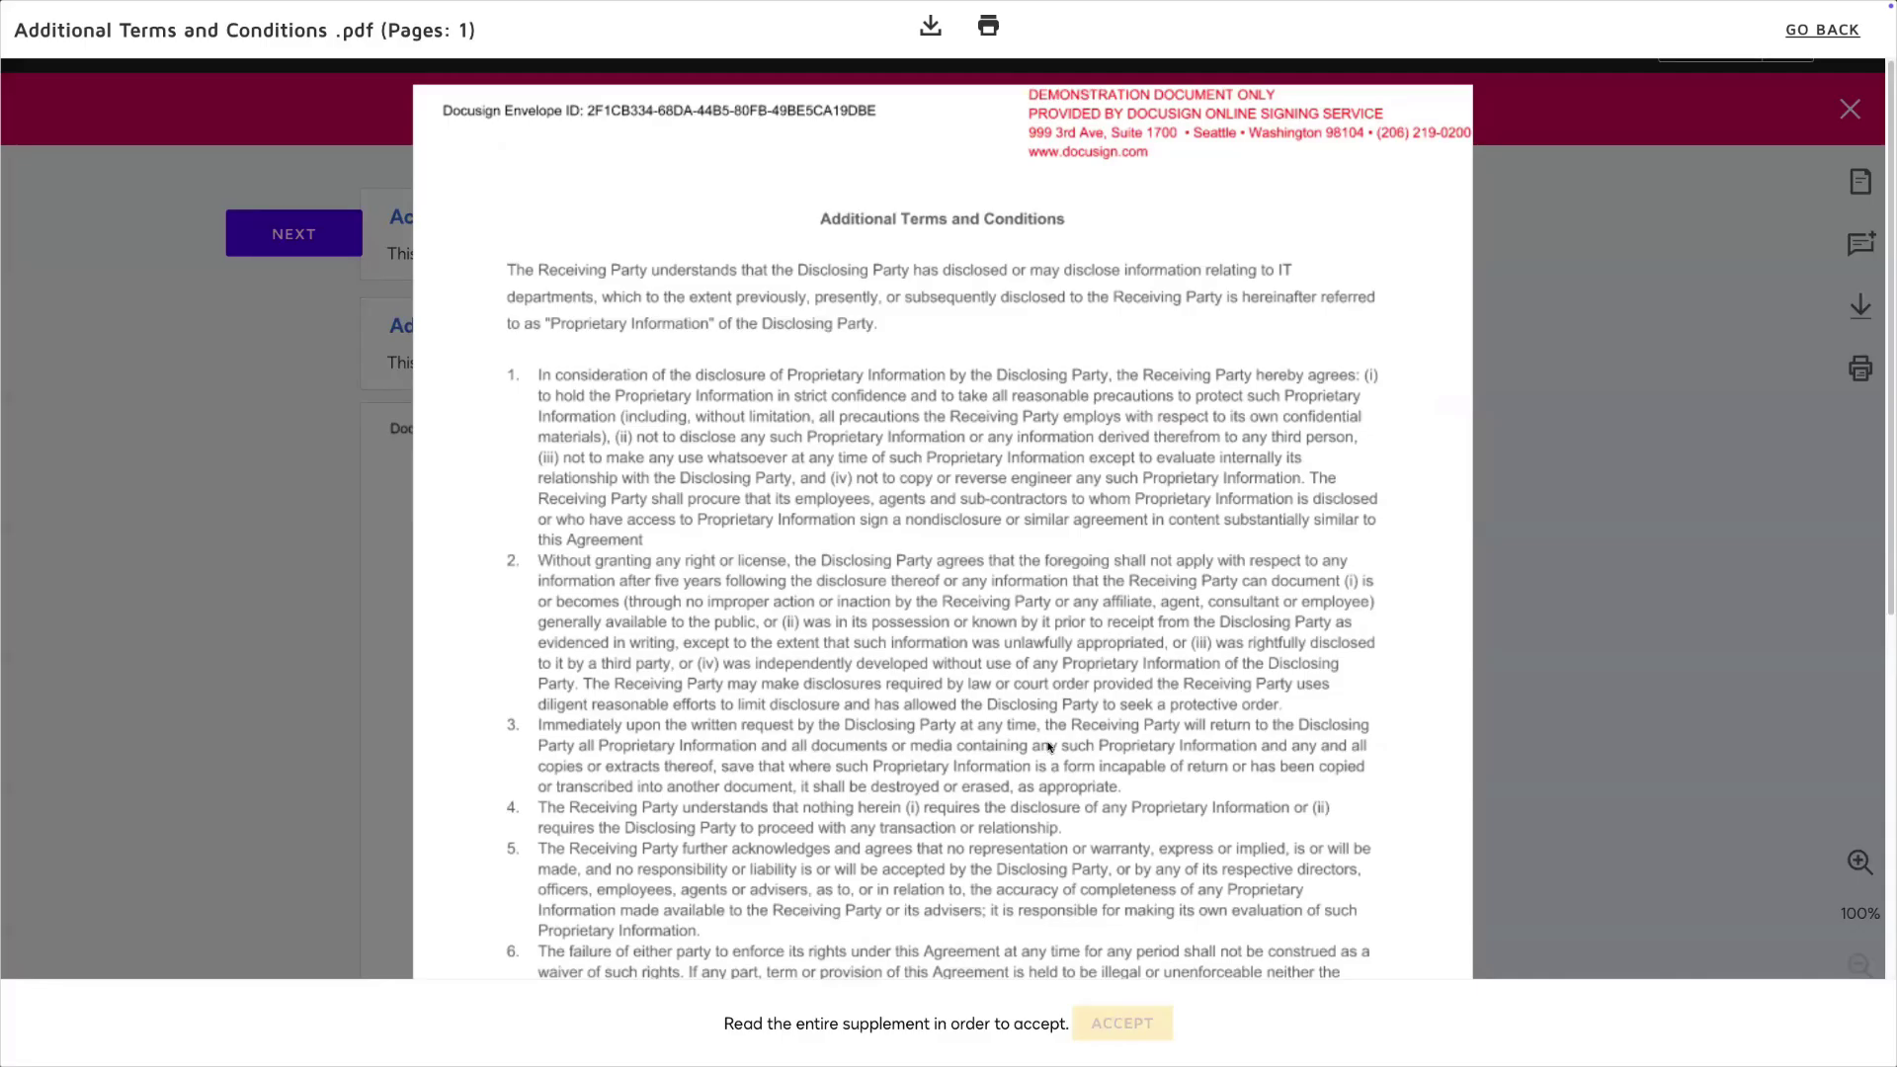
{"action": "scroll", "coordinate": [1049, 746], "scroll_direction": "down", "scroll_amount": 10}
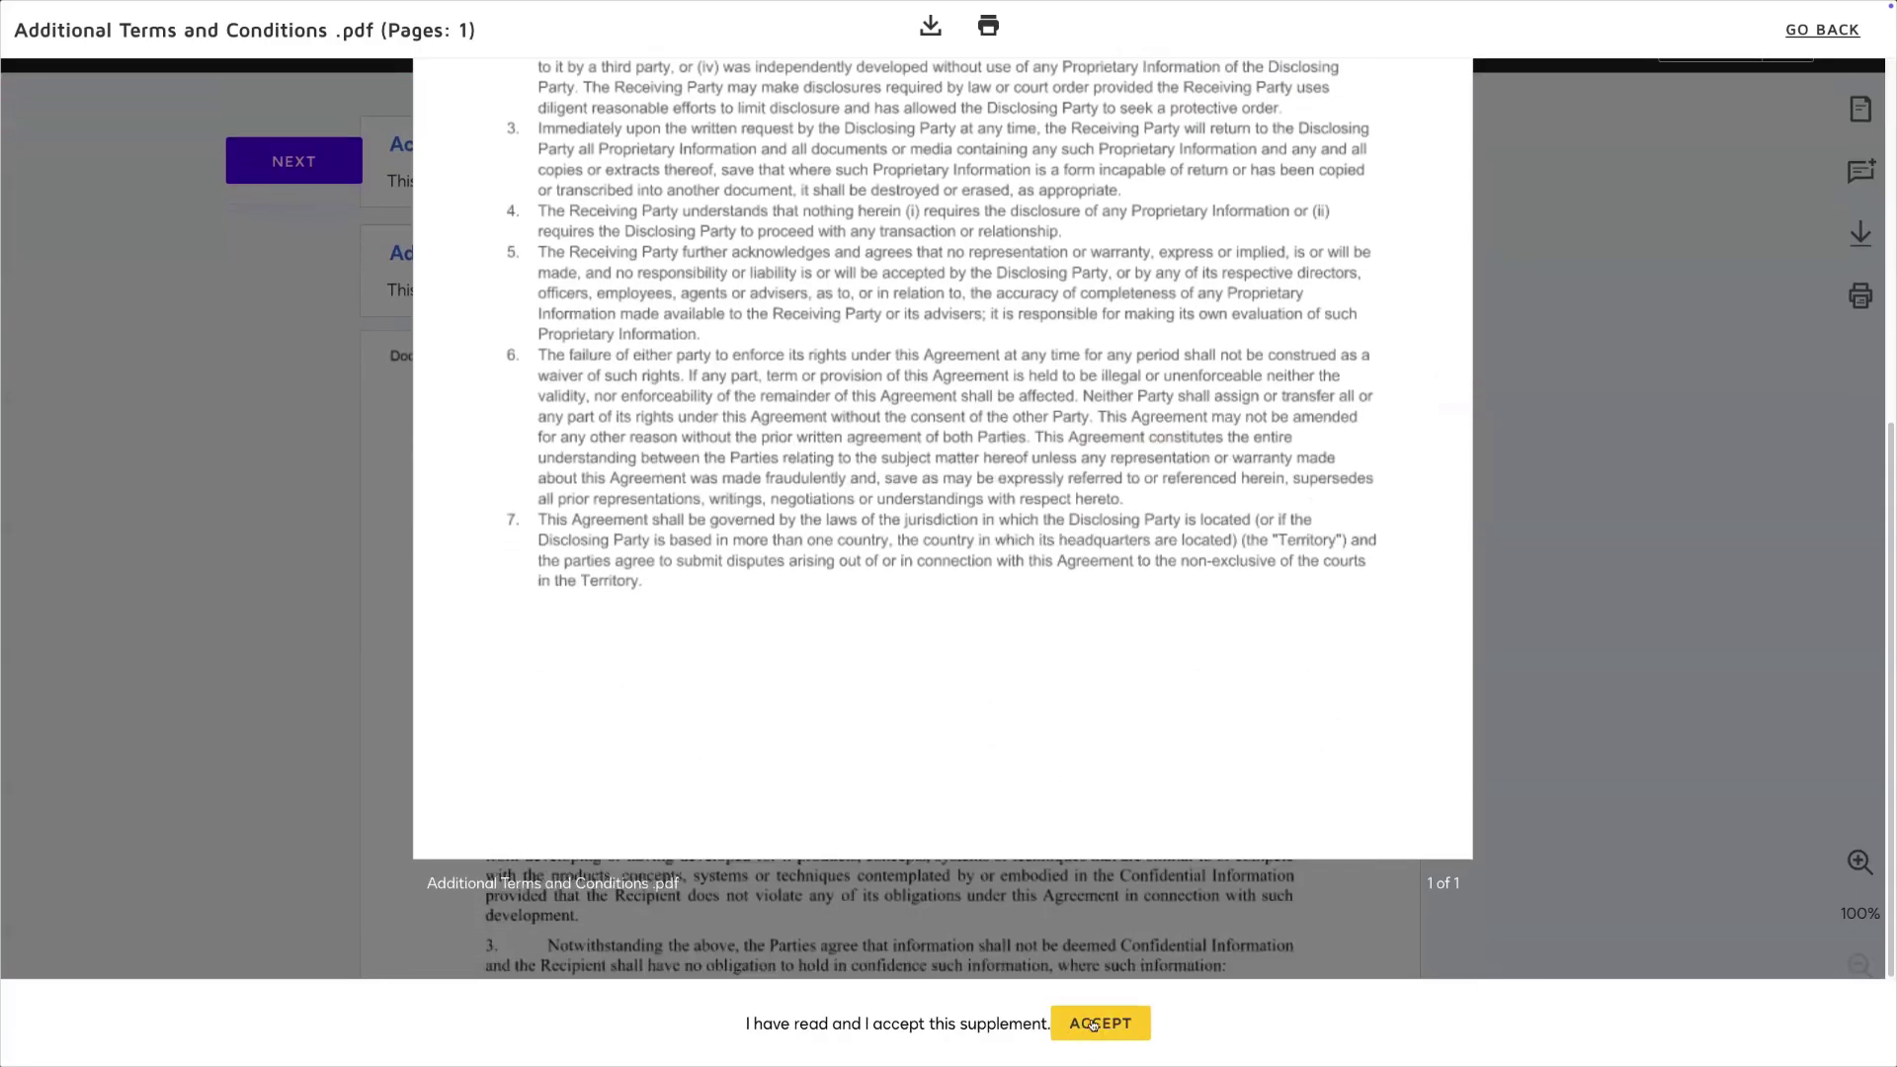
{"action": "left_click", "coordinate": [1092, 1024]}
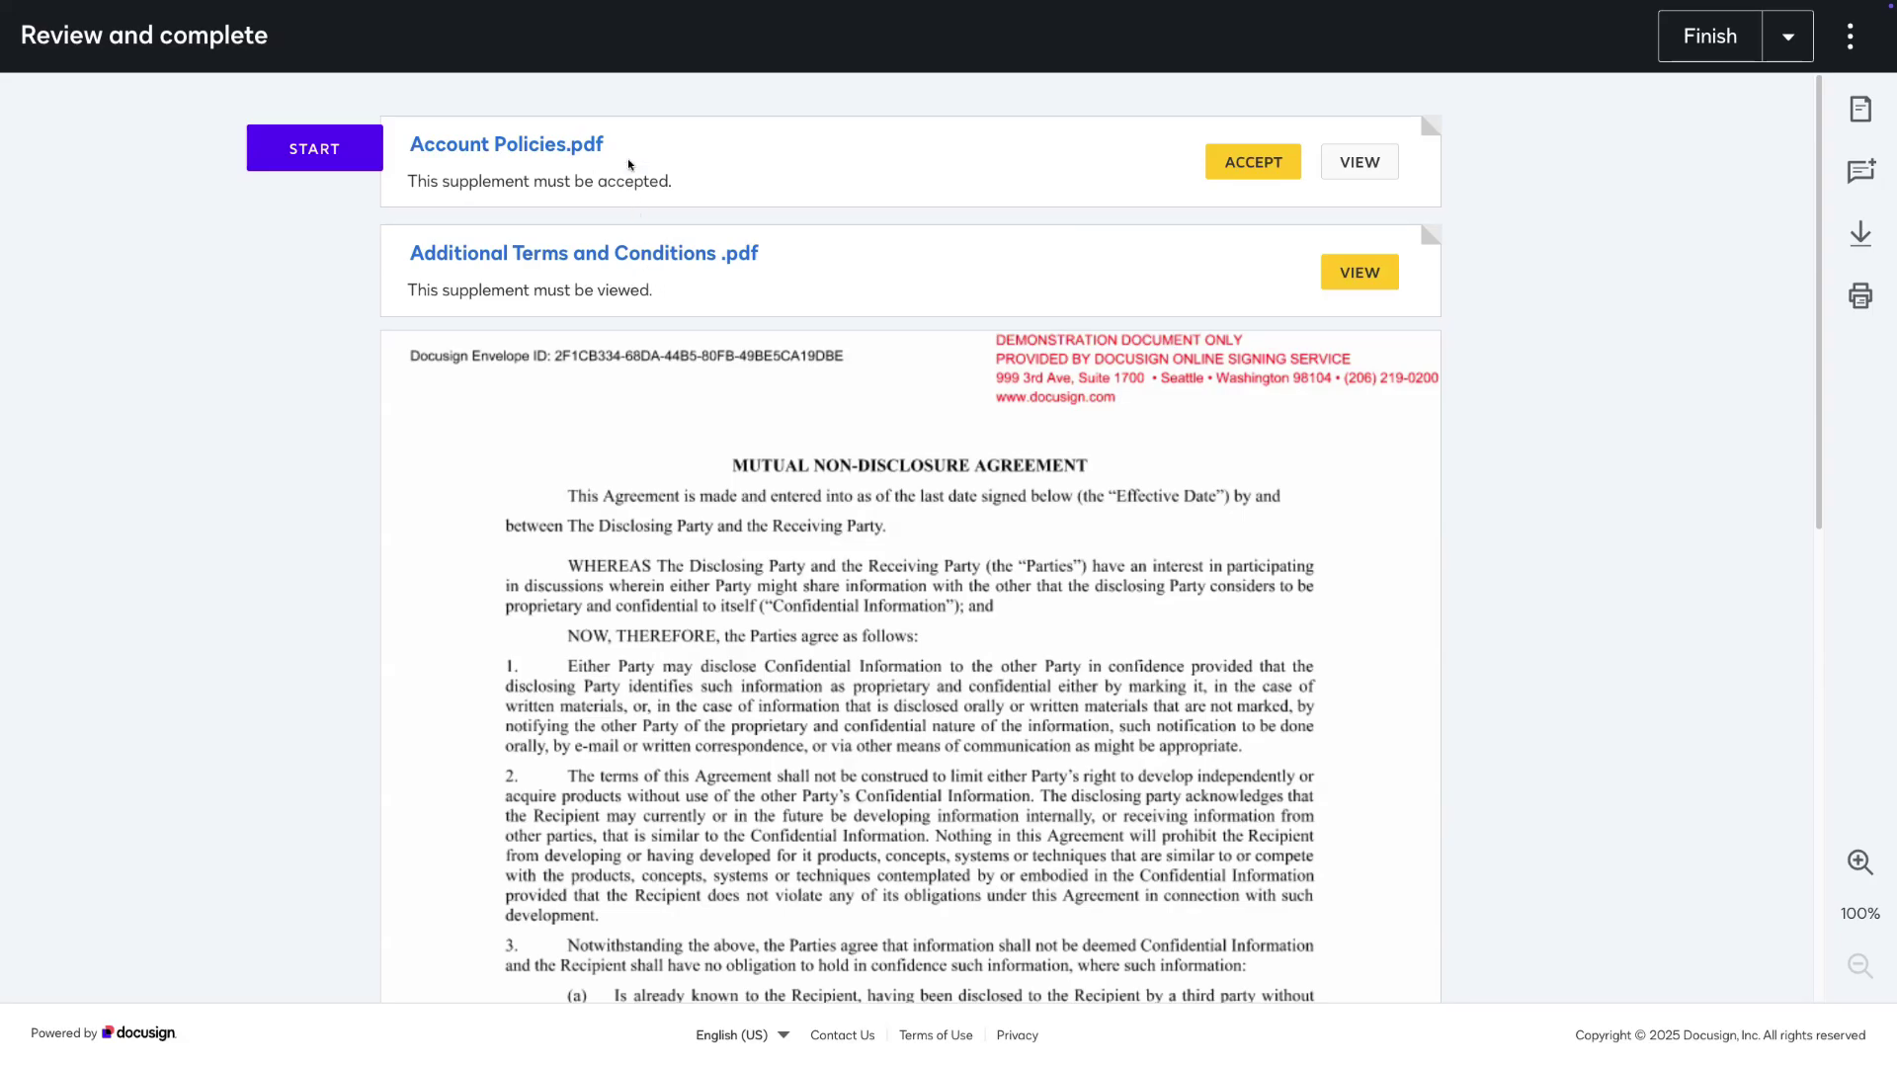
Accept Account Policies.pdf, view and close Additional Terms, then bring up the Disclosing Party signing prompt
{"action": "left_click", "coordinate": [1234, 170]}
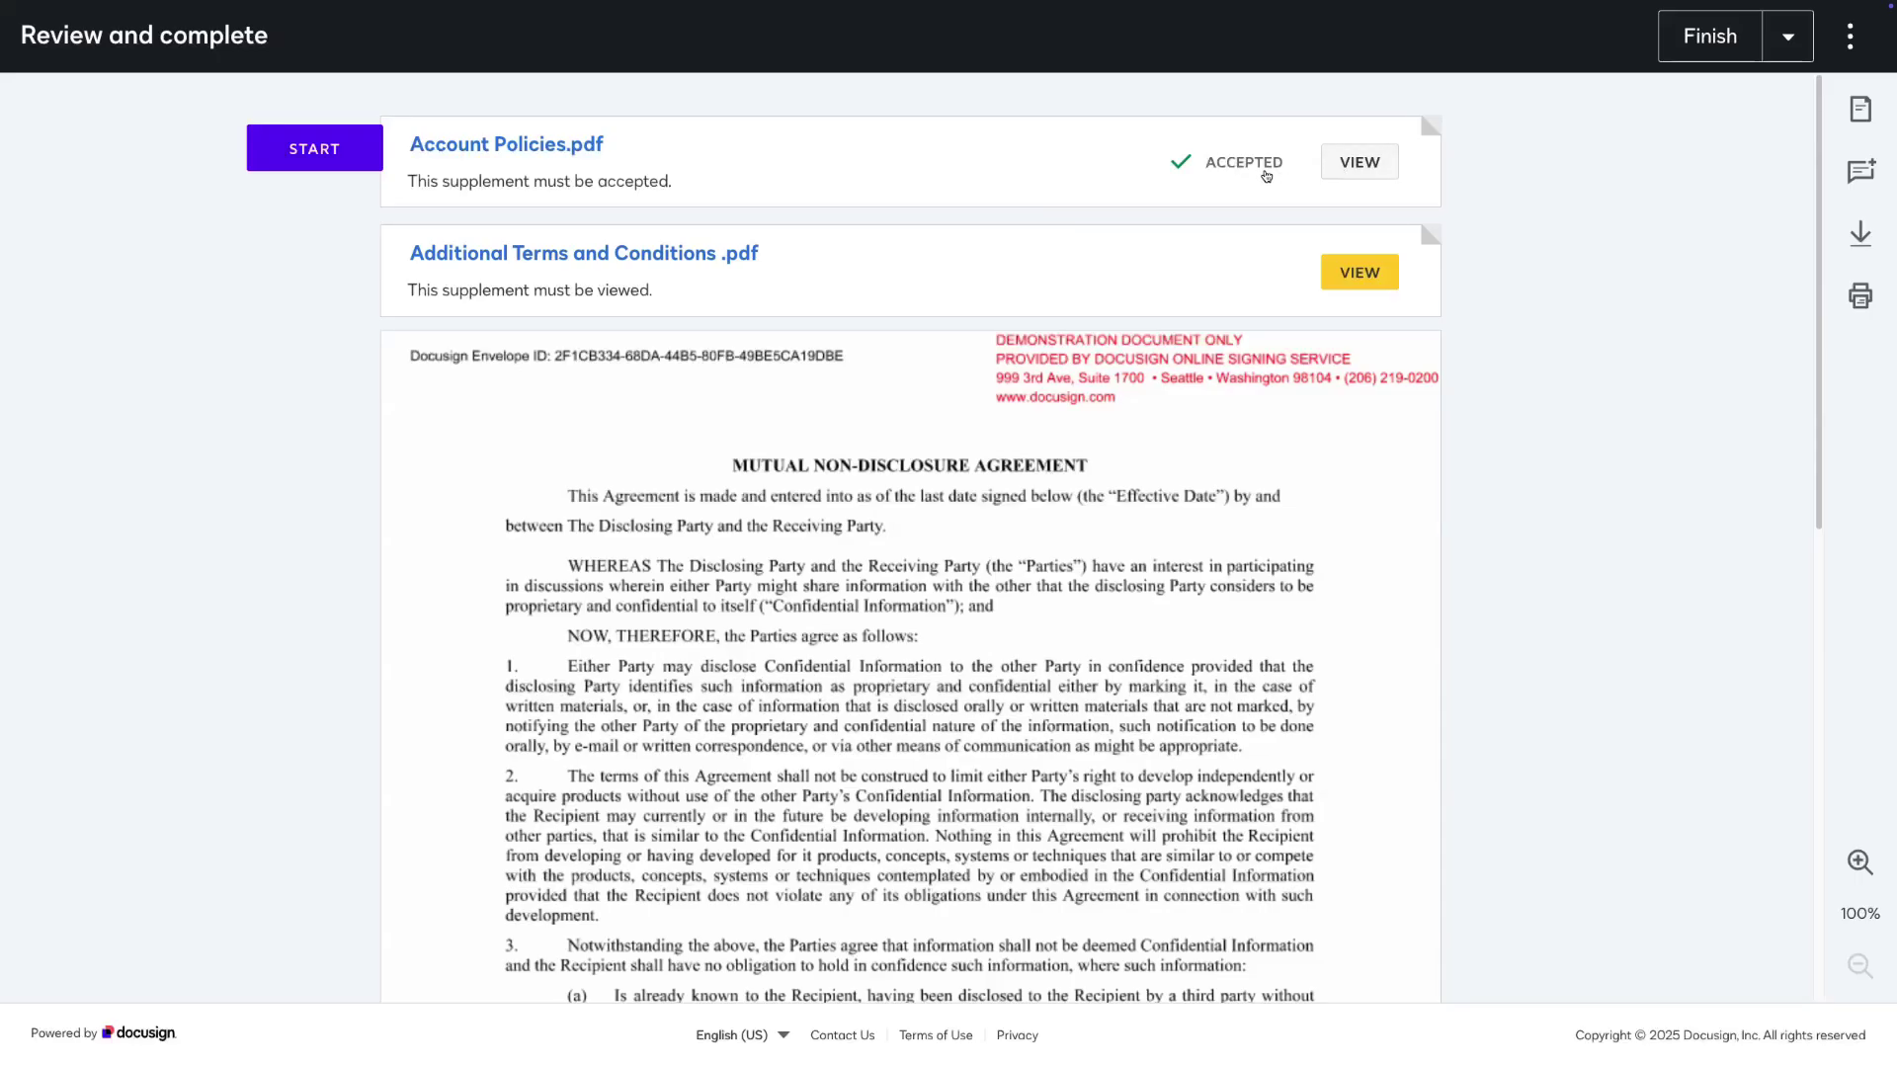
{"action": "left_click", "coordinate": [1340, 277]}
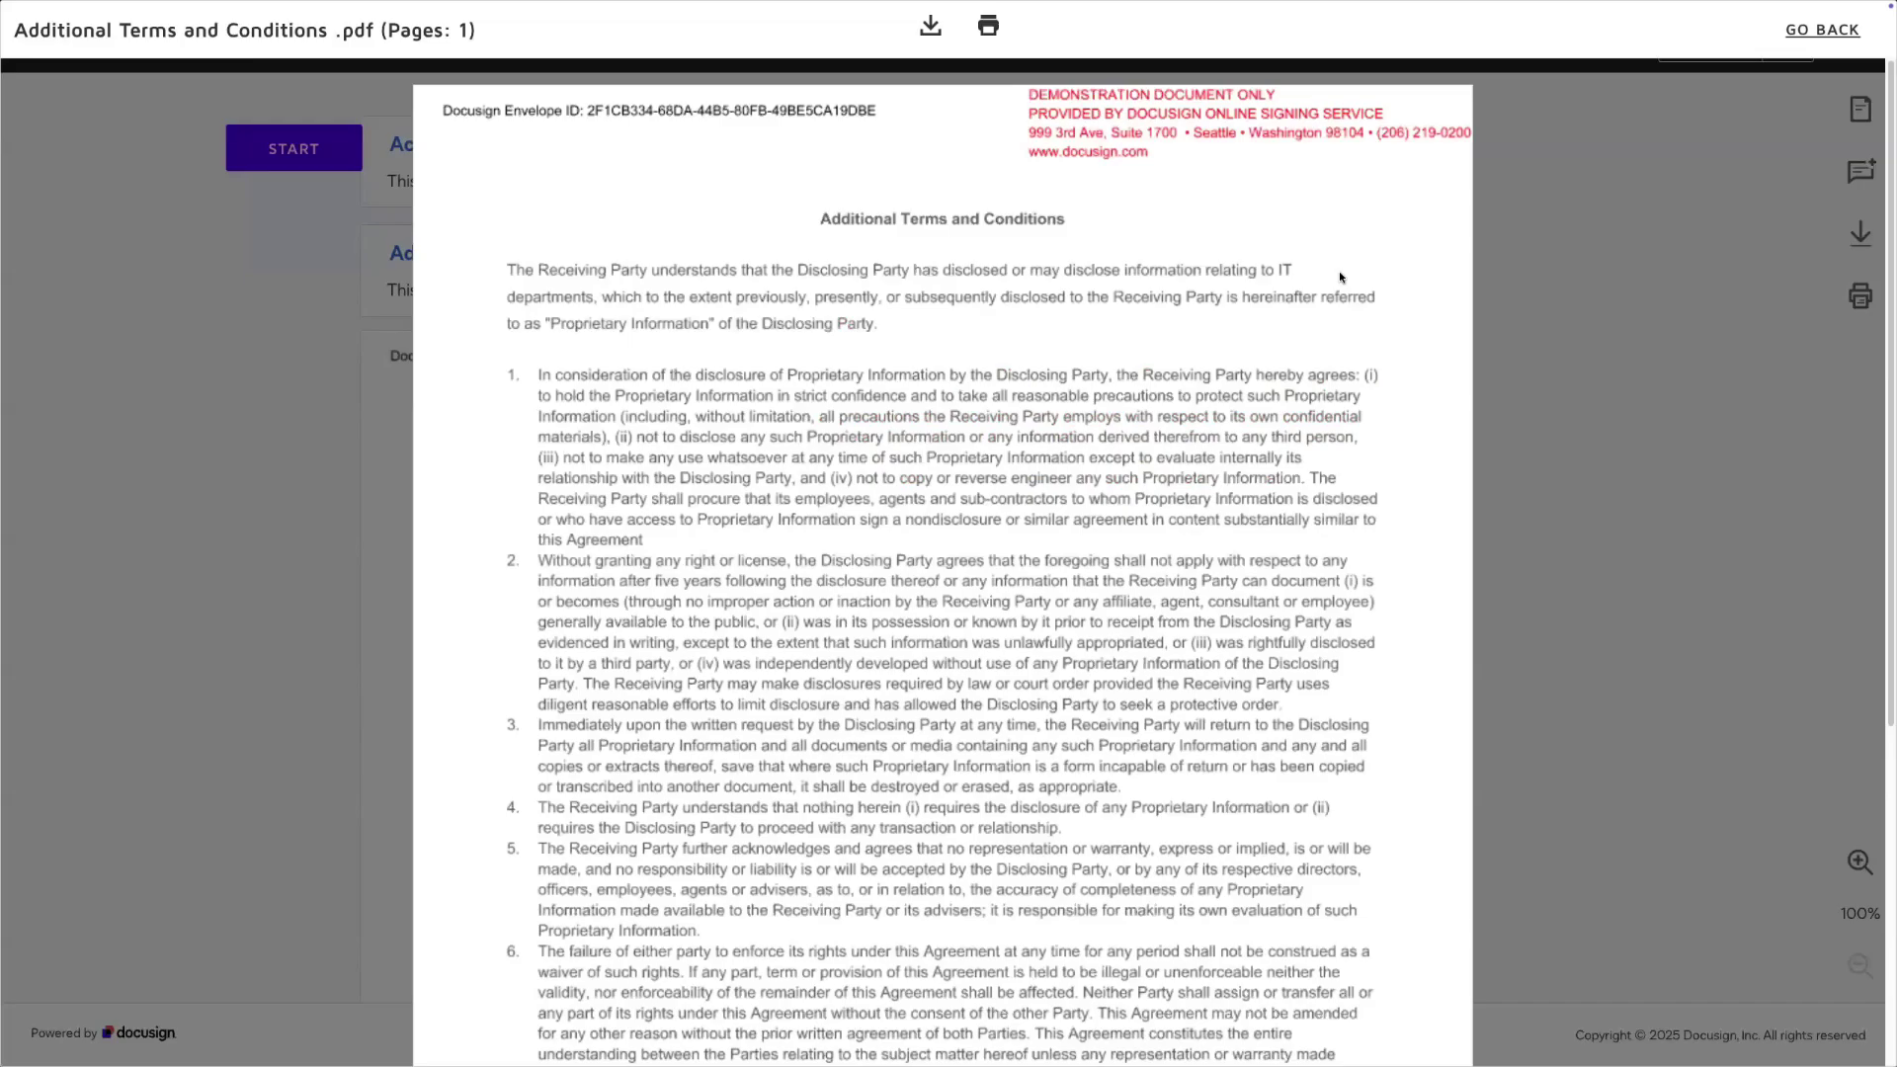
{"action": "left_click", "coordinate": [1533, 353]}
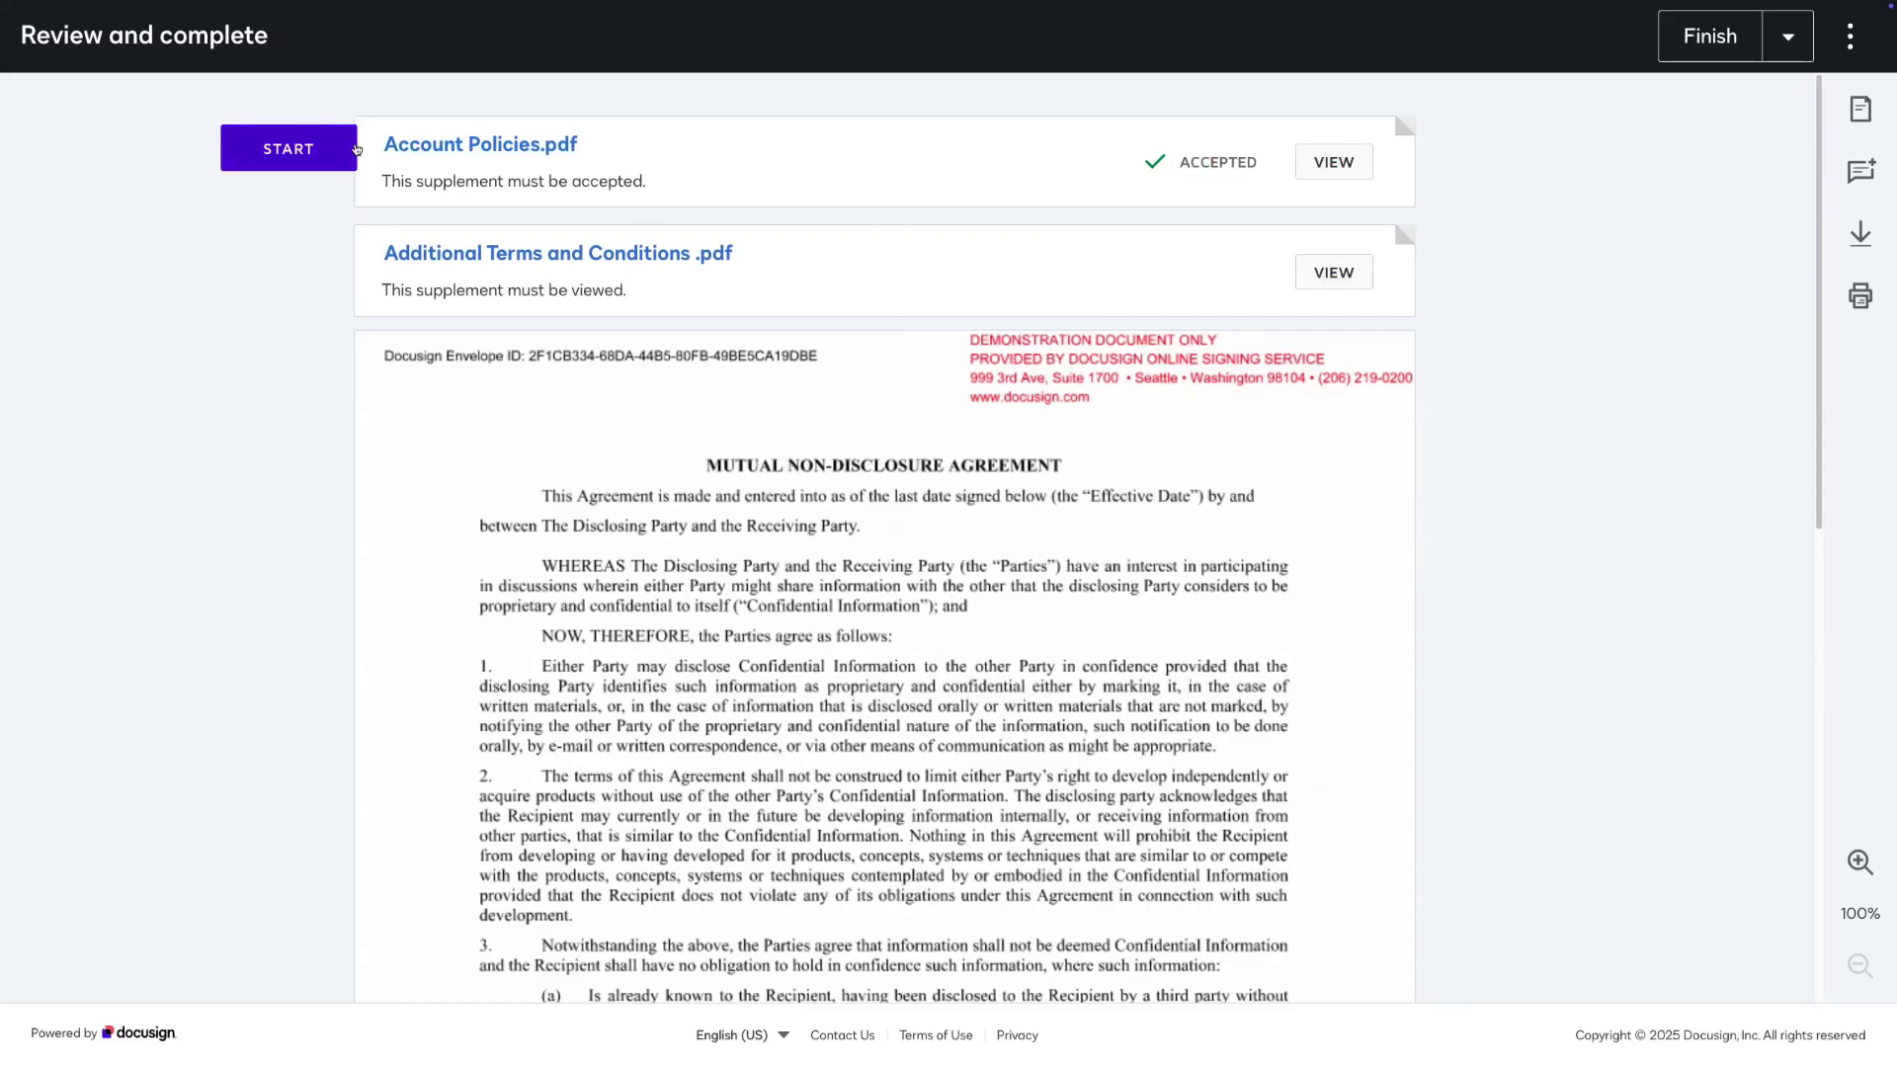
{"action": "left_click", "coordinate": [293, 148]}
{"action": "left_click", "coordinate": [955, 539]}
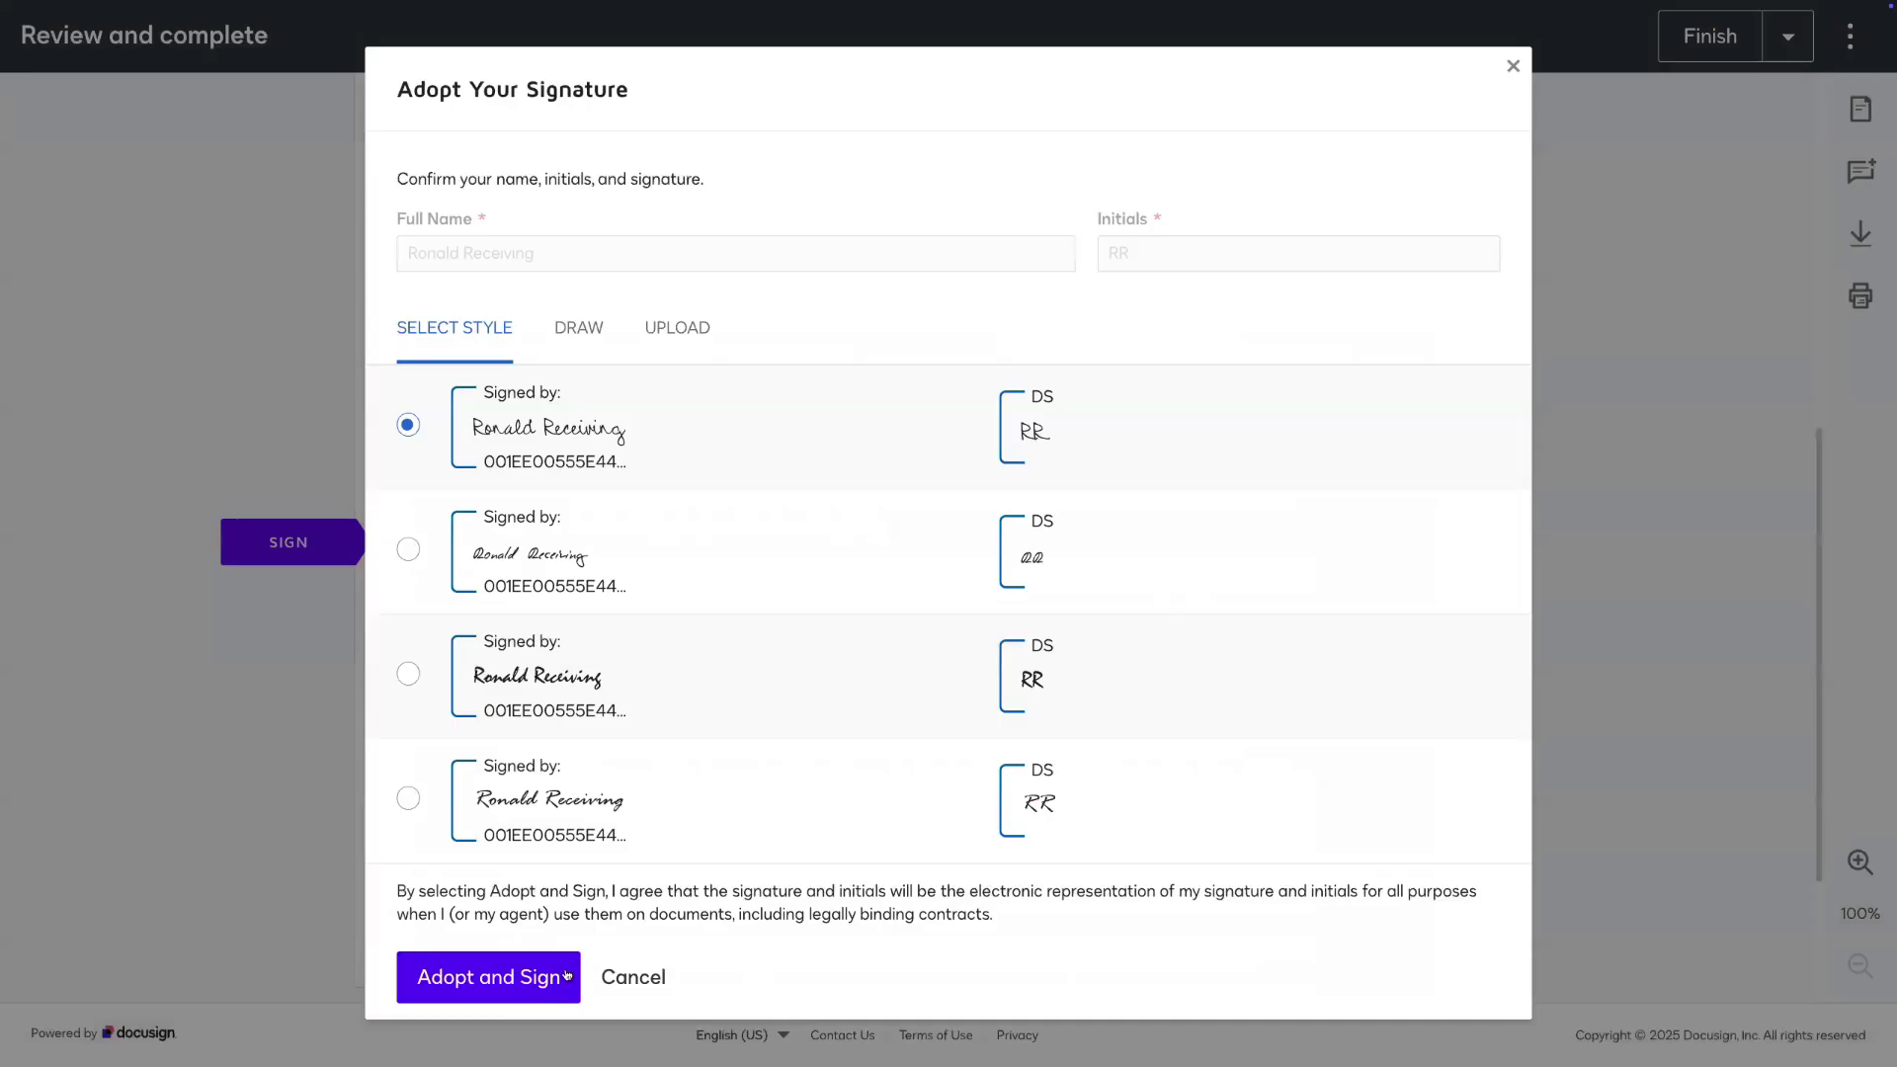
Adopt the signature and sign the NDA's Disclosing Party line
{"action": "left_click", "coordinate": [567, 976]}
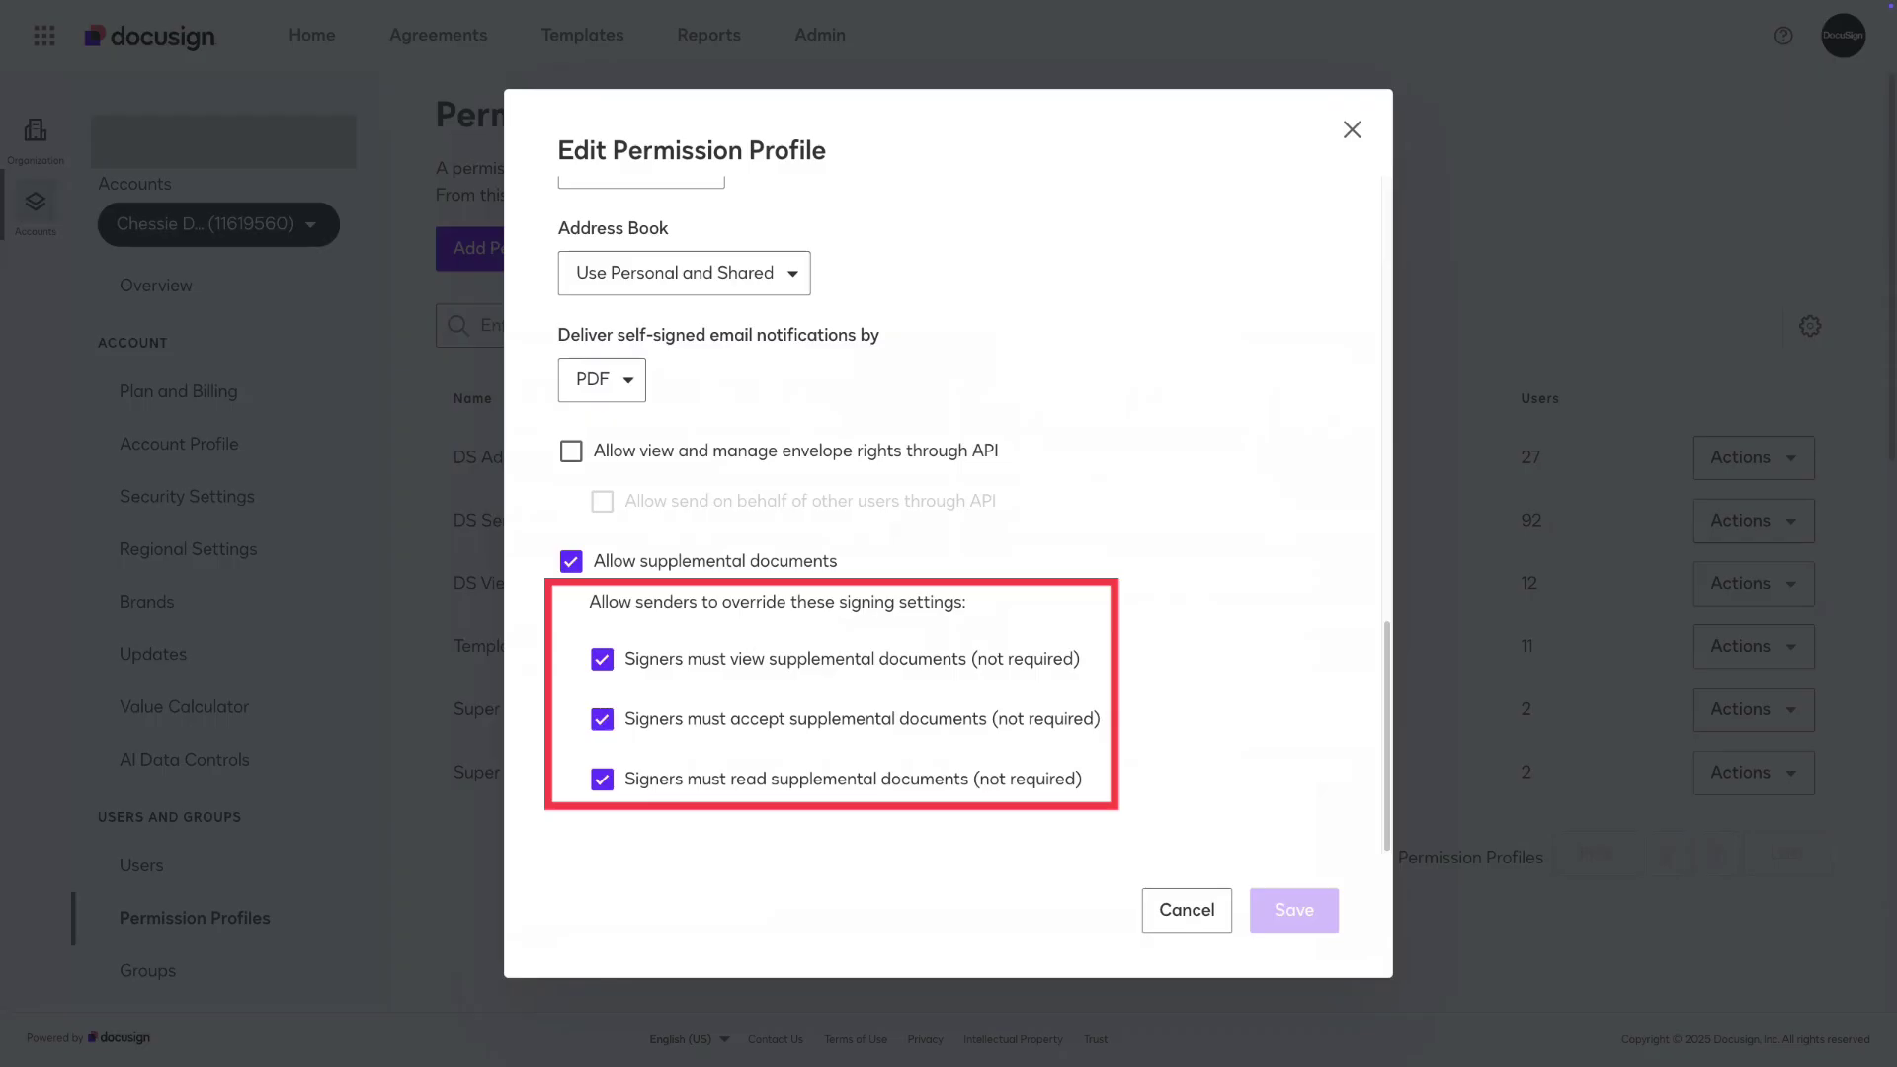
Cancel the Edit Permission Profile dialog, discarding any changes
{"action": "left_click", "coordinate": [1172, 906]}
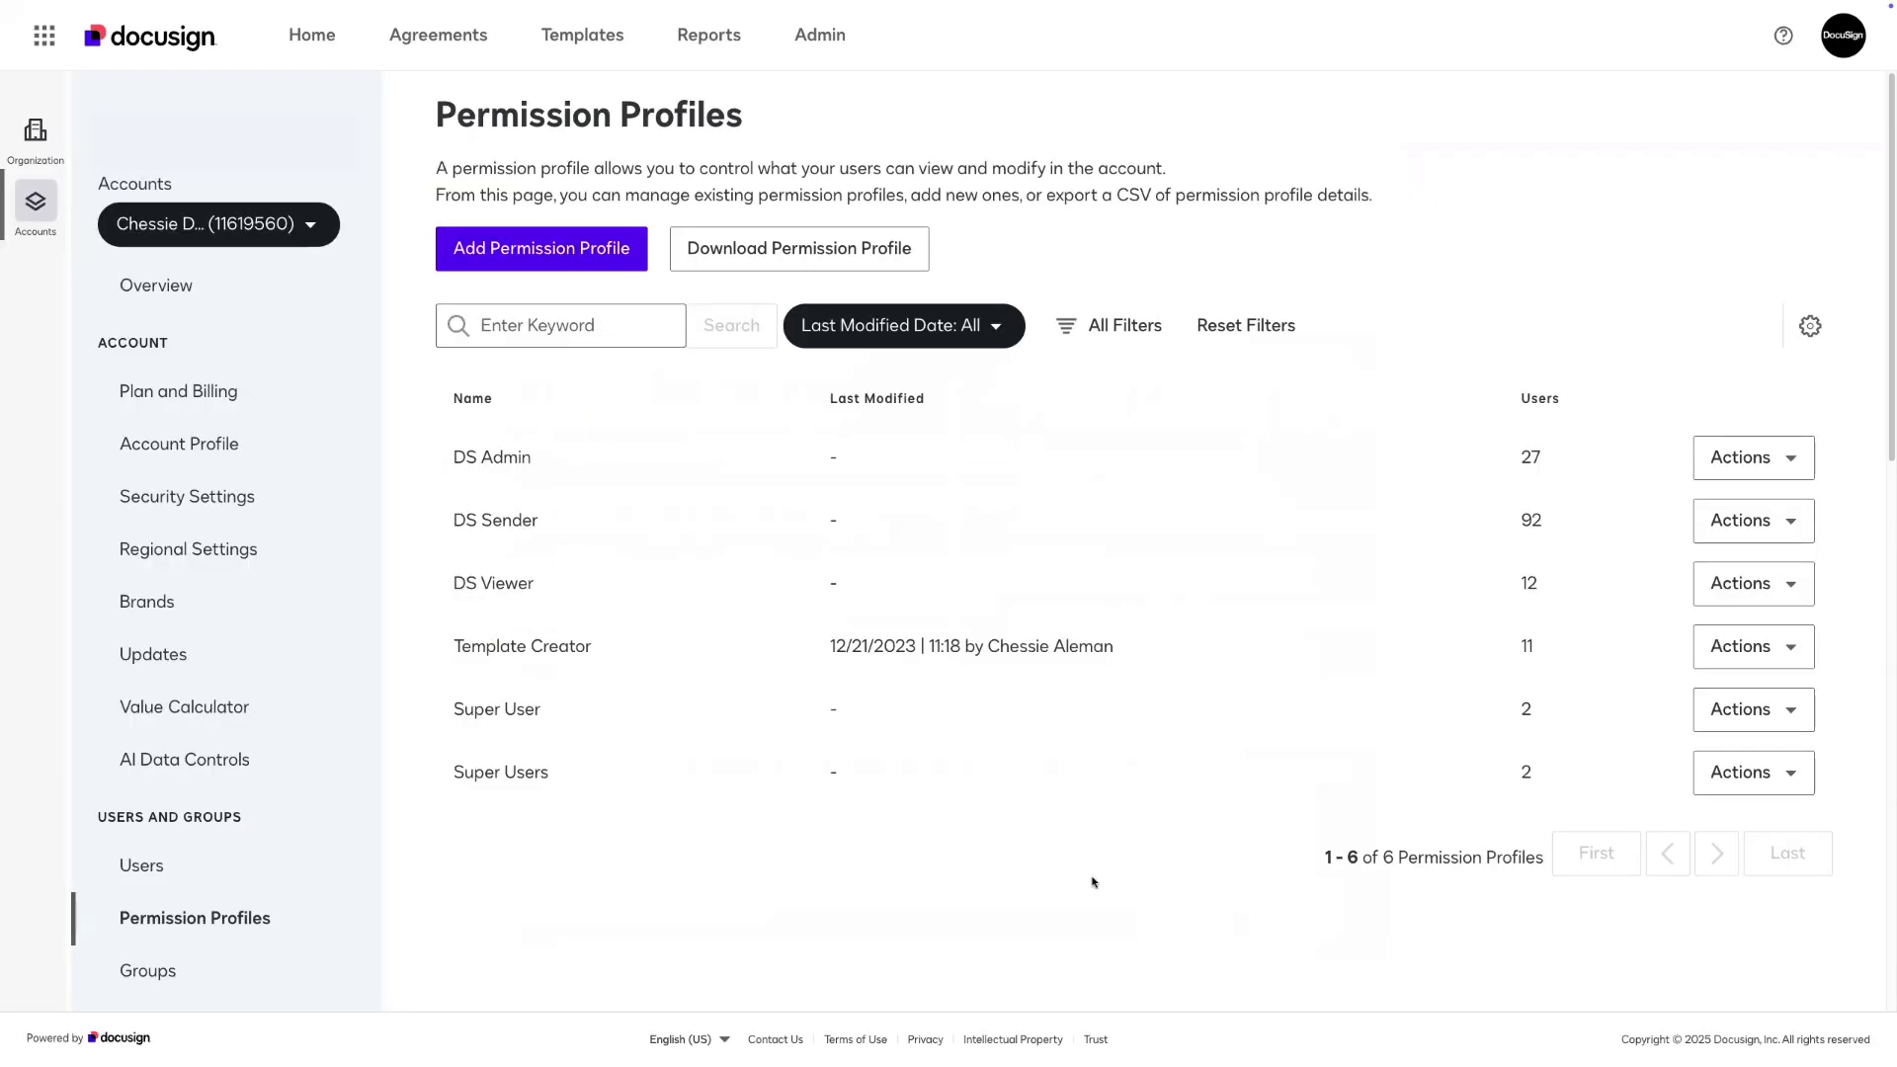